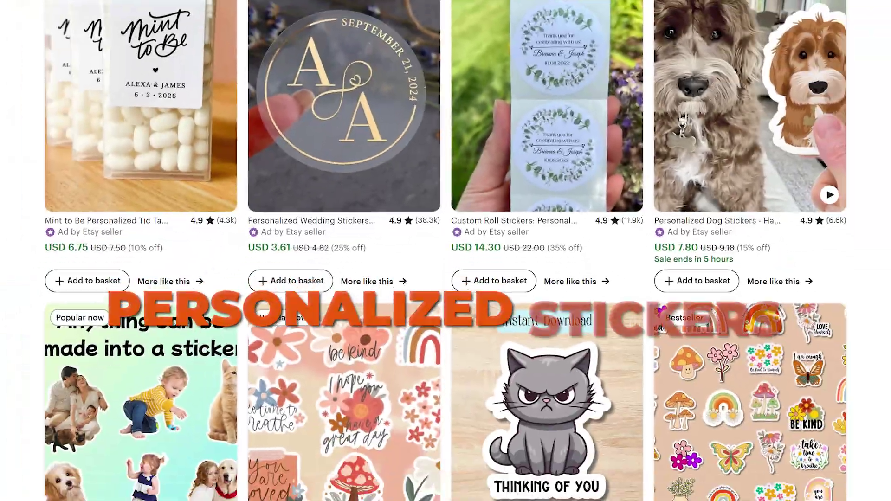
{"action": "scroll", "coordinate": [445, 251], "scroll_direction": "down", "scroll_amount": 10}
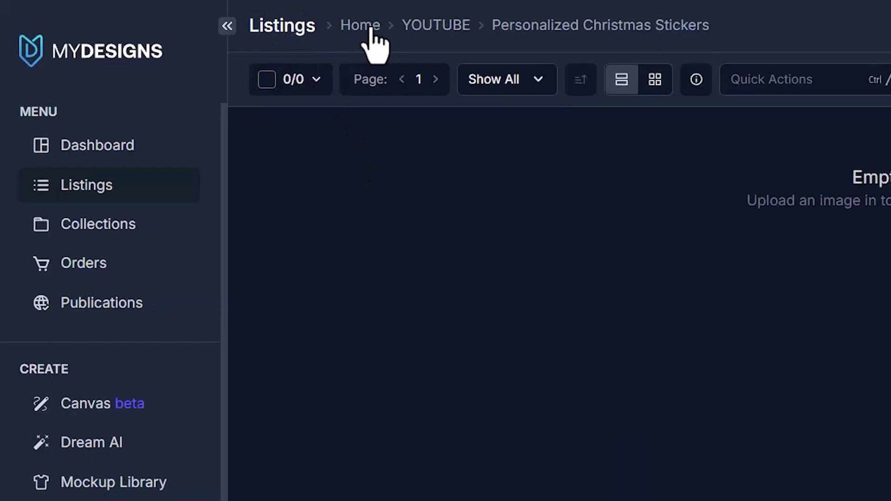
{"action": "left_click", "coordinate": [370, 28]}
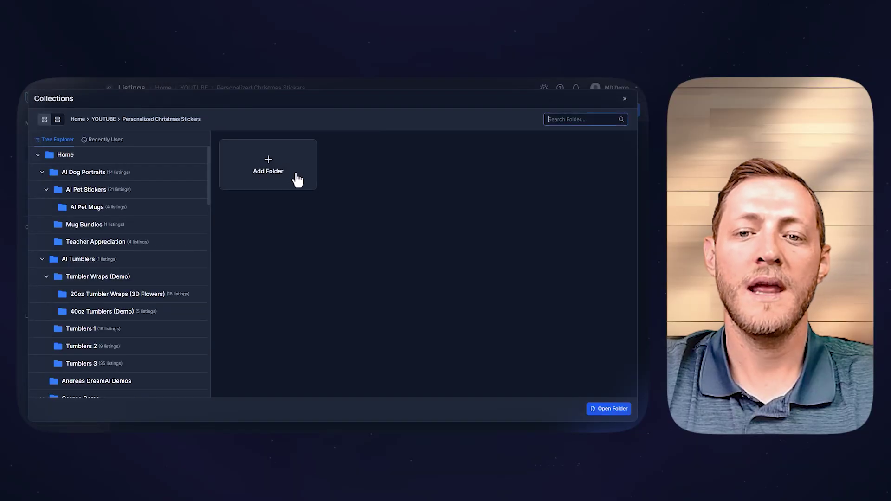
{"action": "left_click", "coordinate": [624, 100]}
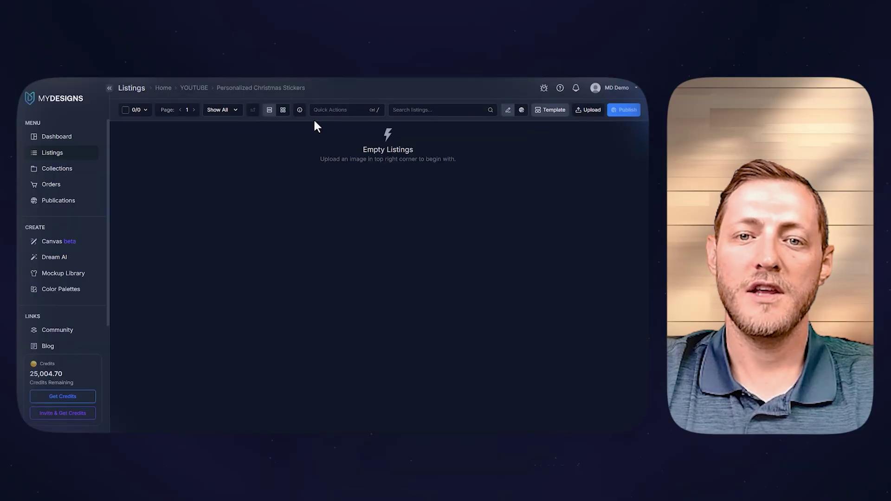
{"action": "left_click_drag", "start_coordinate": [280, 96], "coordinate": [219, 96]}
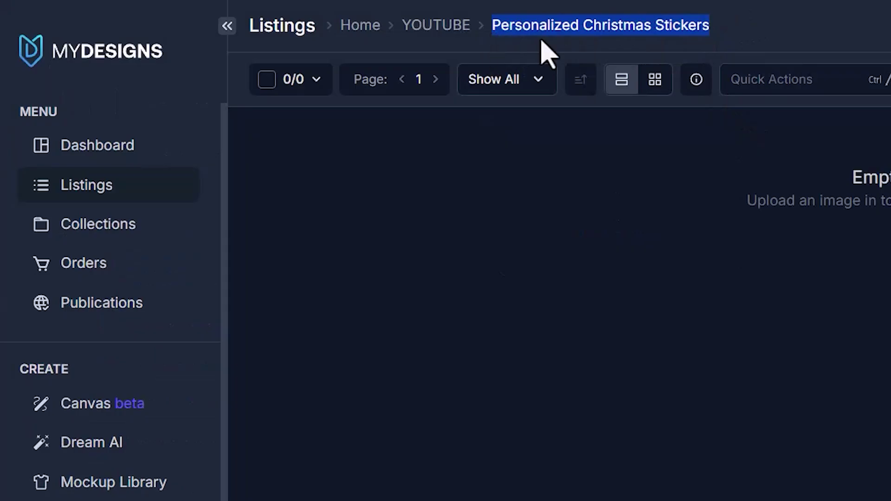
{"action": "left_click", "coordinate": [601, 243]}
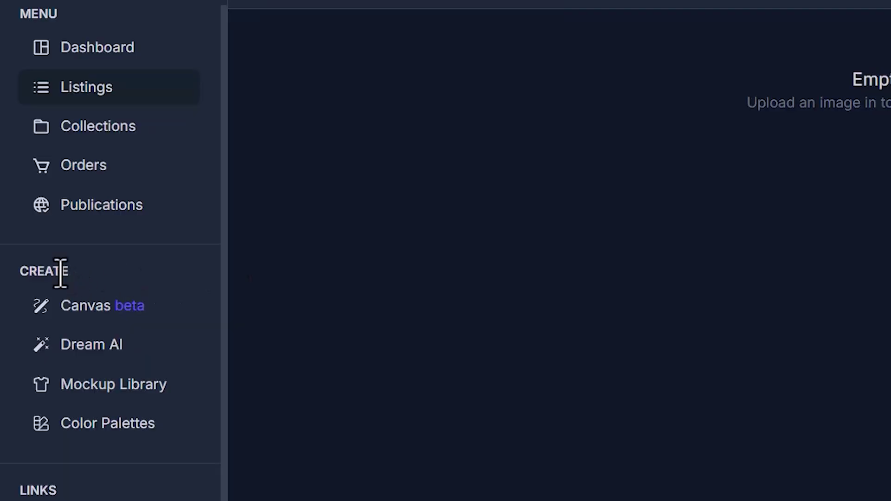
Step: Generate four Dream AI images with Nano Banana from the pasted prompt for a cute cartoon reindeer head with a red polka-dotted bow and snowflakes
{"action": "left_click", "coordinate": [105, 353]}
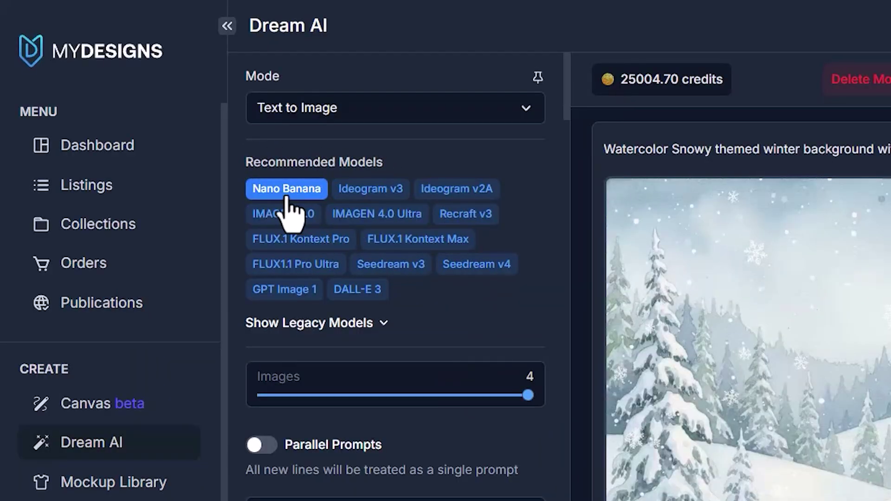
{"action": "left_click", "coordinate": [358, 217]}
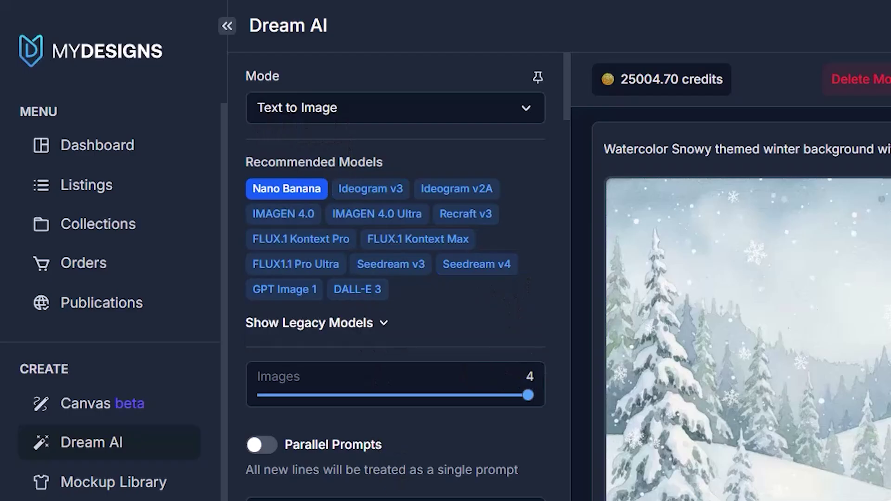
{"action": "left_click", "coordinate": [411, 263]}
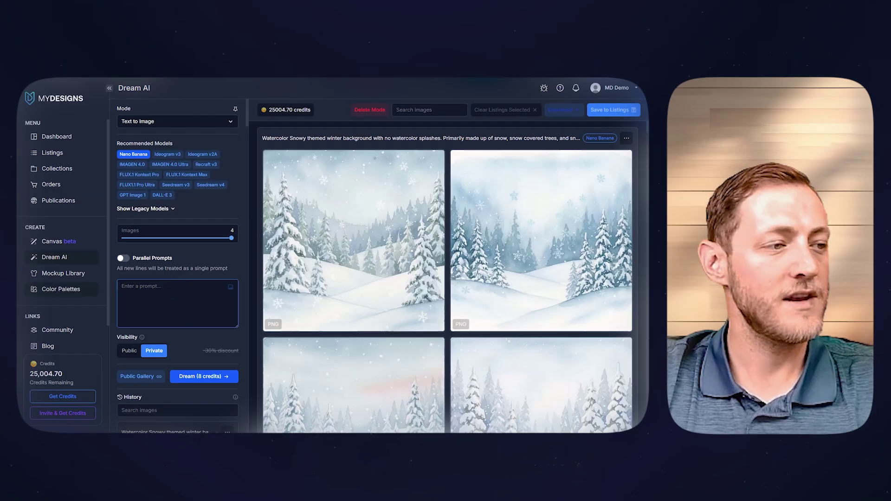
{"action": "left_click", "coordinate": [134, 268]}
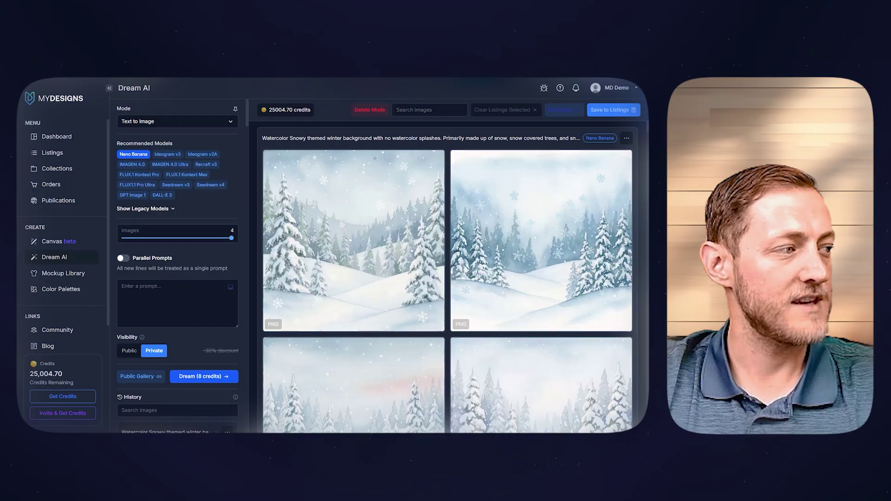
{"action": "left_click", "coordinate": [185, 291]}
{"action": "key", "text": "ctrl+v"}
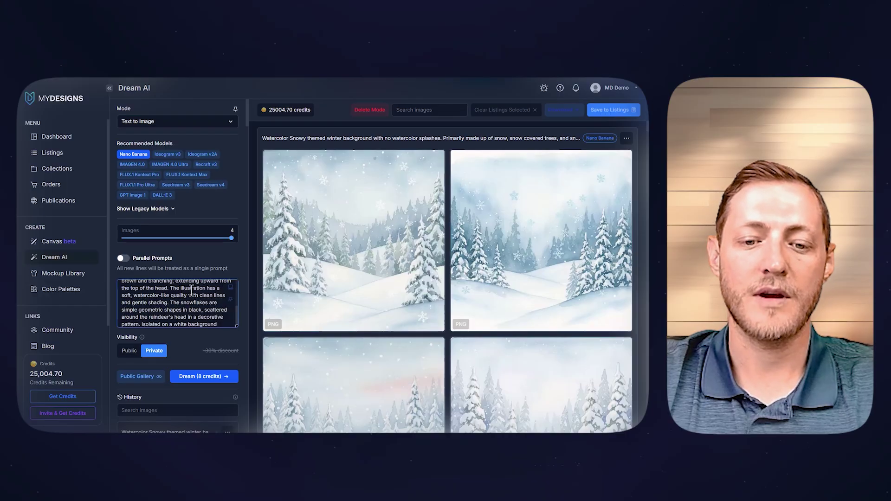
{"action": "scroll", "coordinate": [179, 298], "scroll_direction": "up", "scroll_amount": 5}
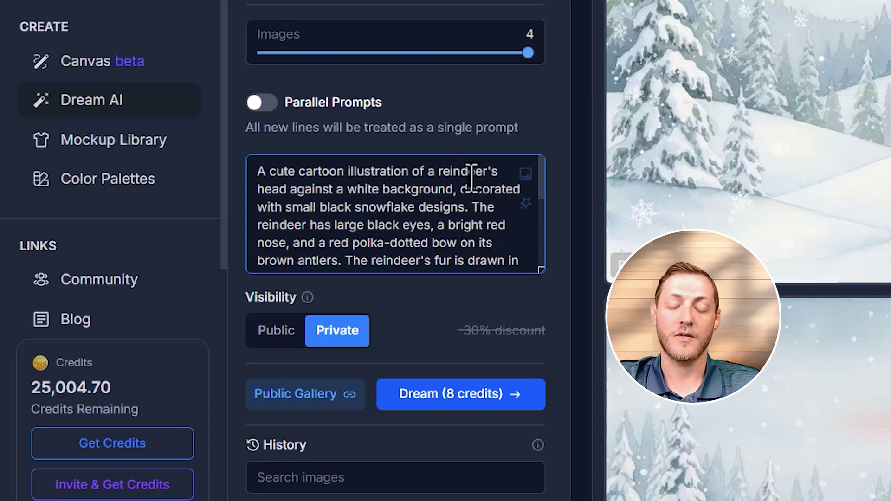
{"action": "scroll", "coordinate": [473, 167], "scroll_direction": "down", "scroll_amount": 2}
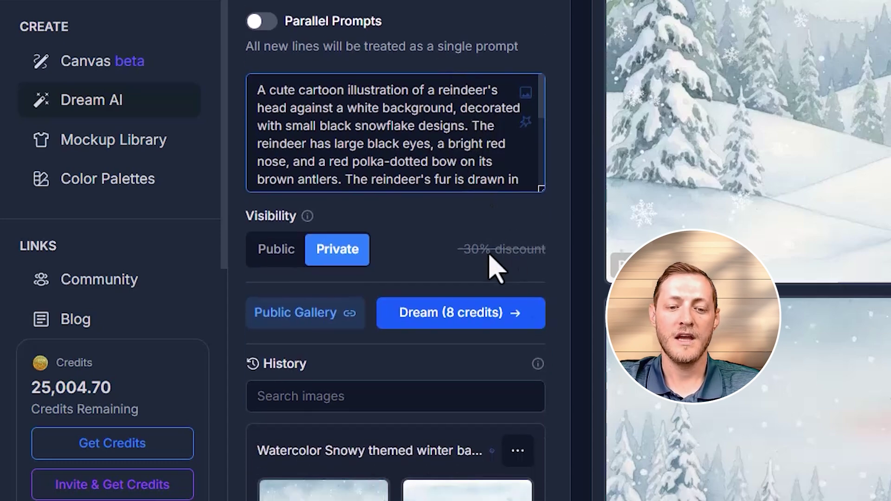
{"action": "left_click", "coordinate": [472, 313]}
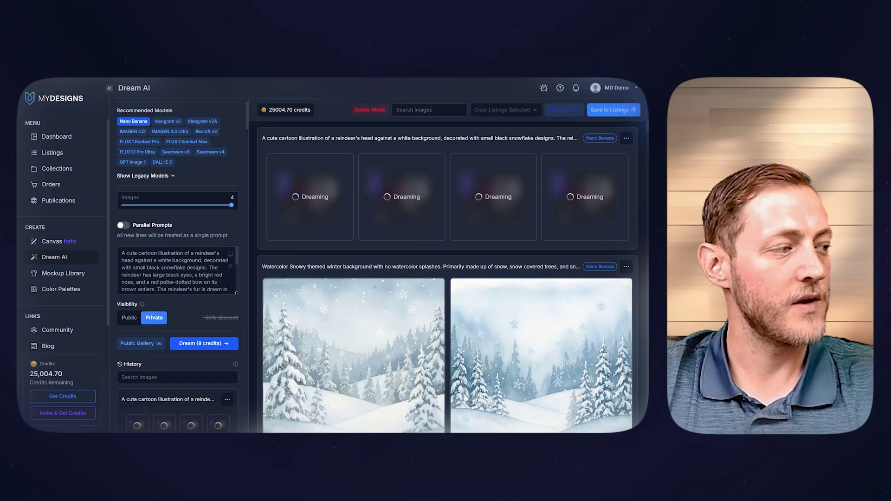
Step: Replace the prompt with the pasted variant where the reindeer wears a green hat backwards, and generate four more images
{"action": "triple_click", "coordinate": [230, 287]}
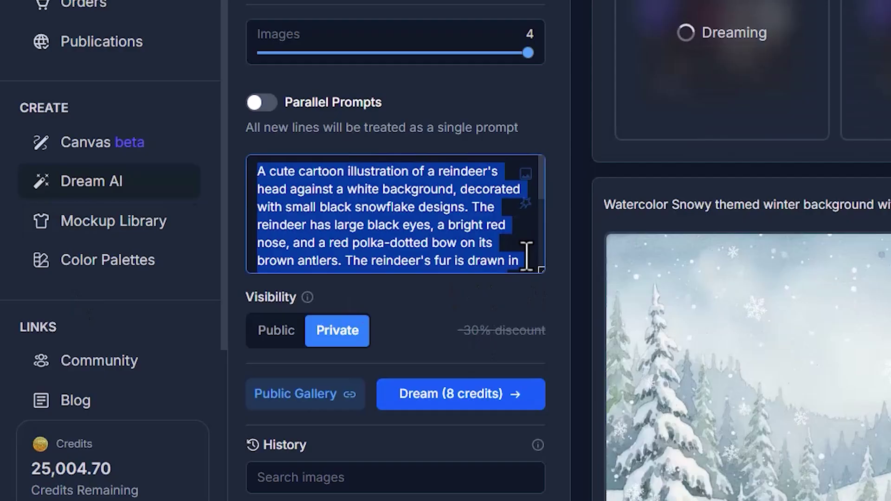
{"action": "key", "text": "ctrl+v"}
{"action": "scroll", "coordinate": [189, 279], "scroll_direction": "up", "scroll_amount": 5}
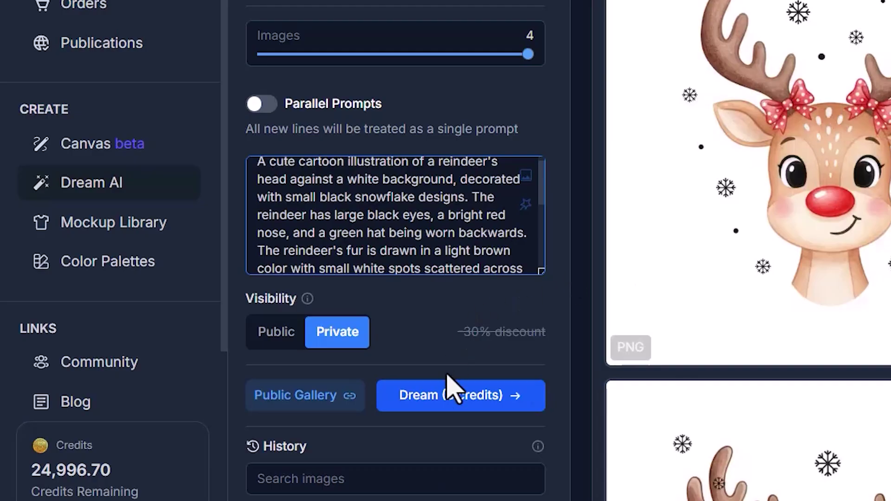
{"action": "left_click", "coordinate": [200, 342]}
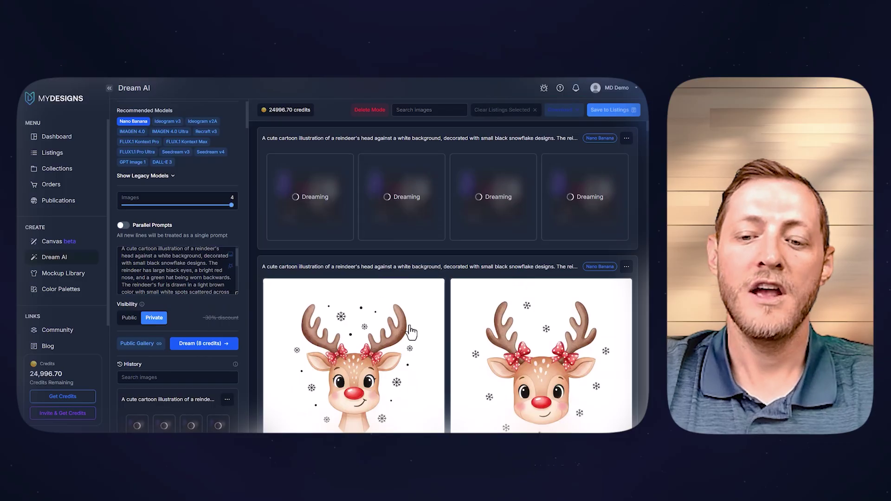
Step: Review the generated reindeer images and select the one with the green pom-pom hat and one with two red polka-dotted bows
{"action": "scroll", "coordinate": [411, 331], "scroll_direction": "down", "scroll_amount": 2}
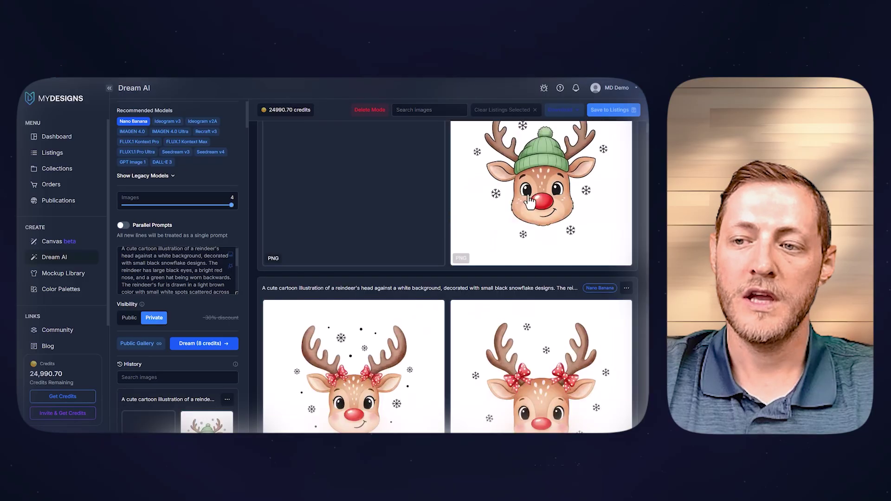
{"action": "scroll", "coordinate": [407, 283], "scroll_direction": "down", "scroll_amount": 3}
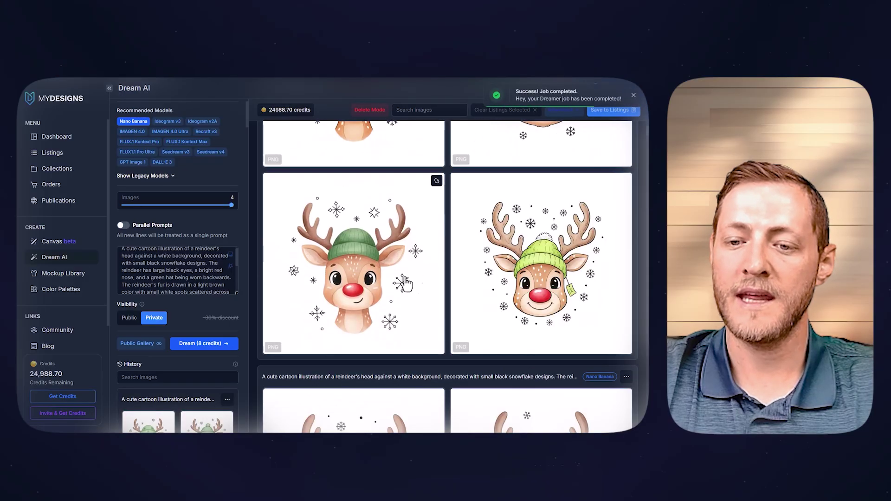
{"action": "scroll", "coordinate": [405, 283], "scroll_direction": "down", "scroll_amount": 6}
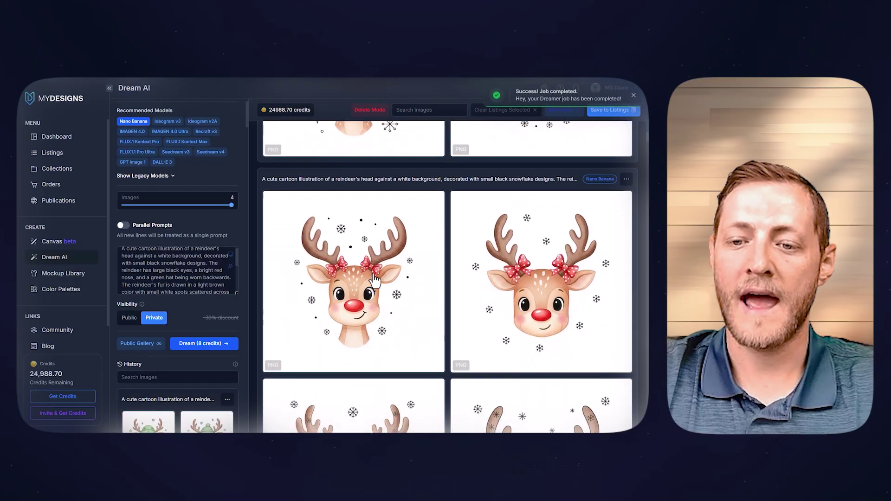
{"action": "scroll", "coordinate": [375, 279], "scroll_direction": "up", "scroll_amount": 8}
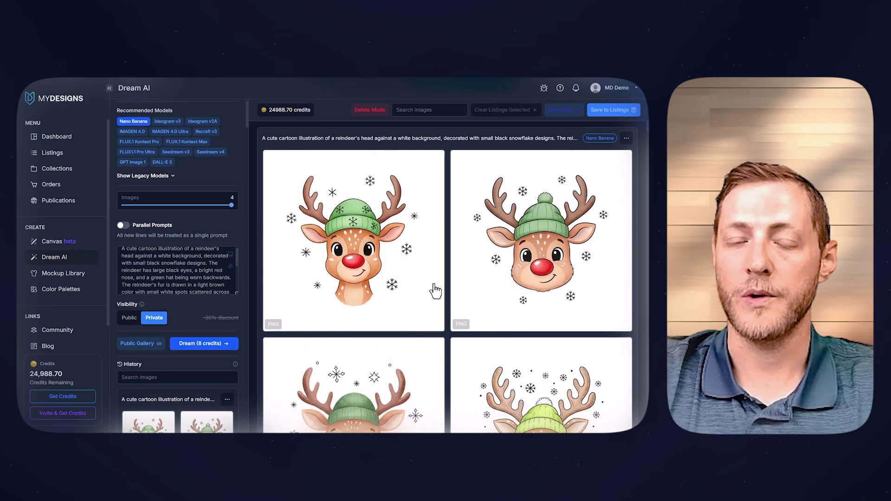
{"action": "left_click", "coordinate": [530, 234]}
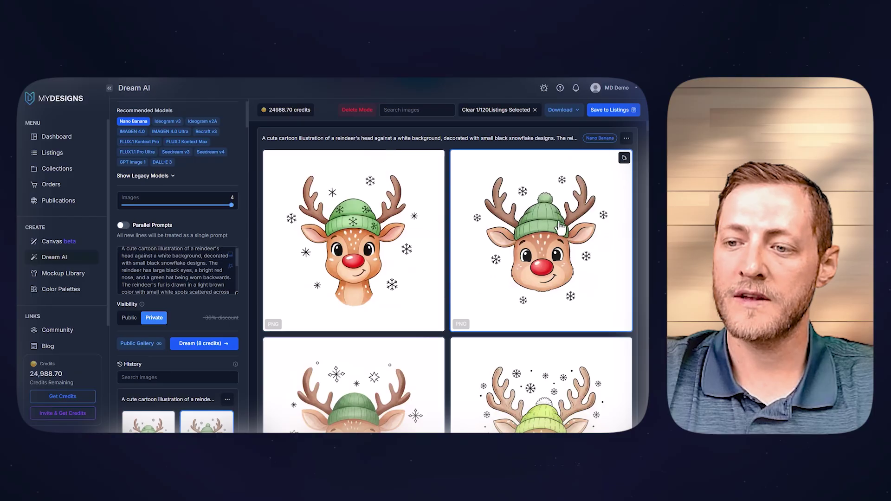
{"action": "scroll", "coordinate": [520, 246], "scroll_direction": "down", "scroll_amount": 6}
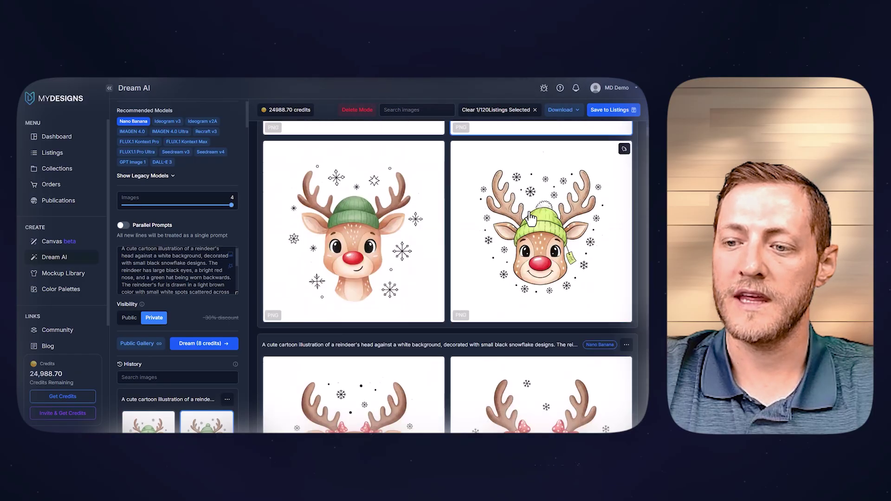
{"action": "scroll", "coordinate": [506, 227], "scroll_direction": "down", "scroll_amount": 3}
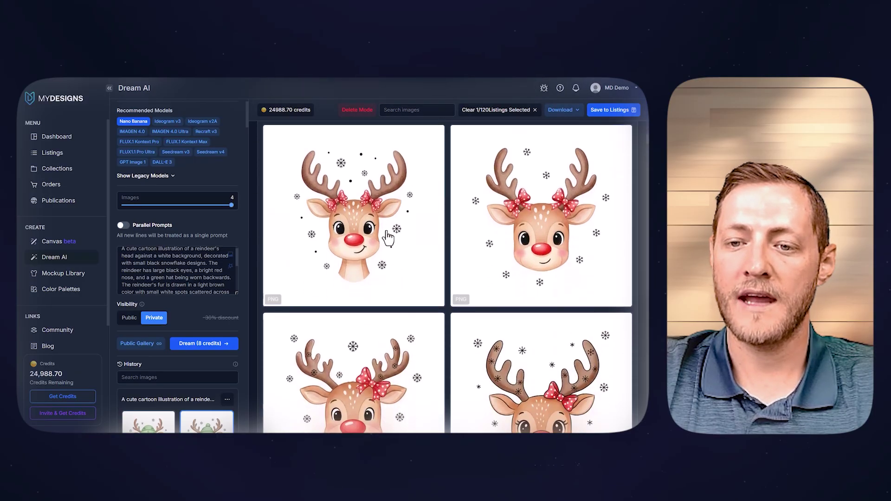
{"action": "left_click", "coordinate": [375, 219]}
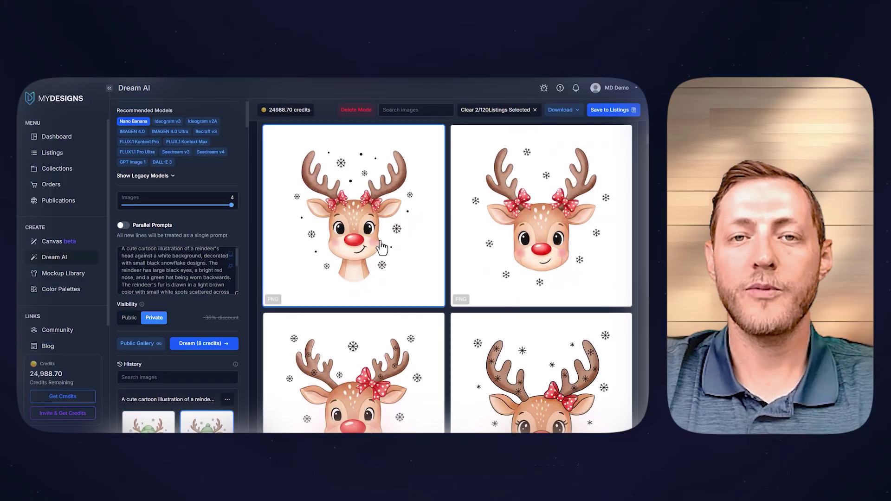
Step: Start saving the two selected images to listings and set background removal to MD 1
{"action": "scroll", "coordinate": [382, 248], "scroll_direction": "up", "scroll_amount": 8}
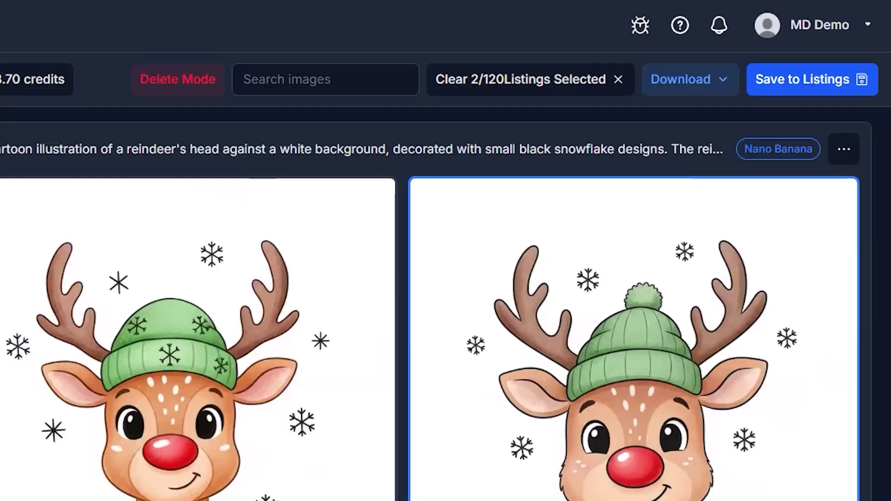
{"action": "left_click", "coordinate": [784, 83]}
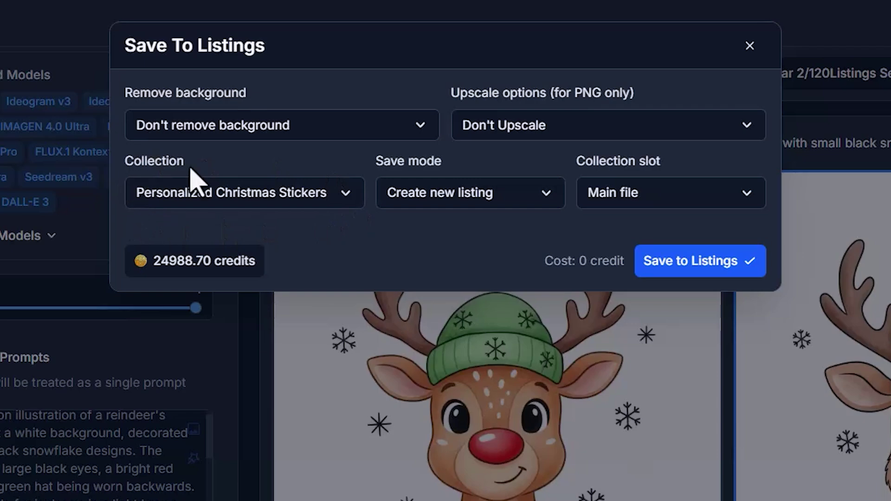
{"action": "left_click_drag", "start_coordinate": [193, 173], "coordinate": [115, 169]}
{"action": "left_click", "coordinate": [378, 251]}
{"action": "left_click", "coordinate": [272, 136]}
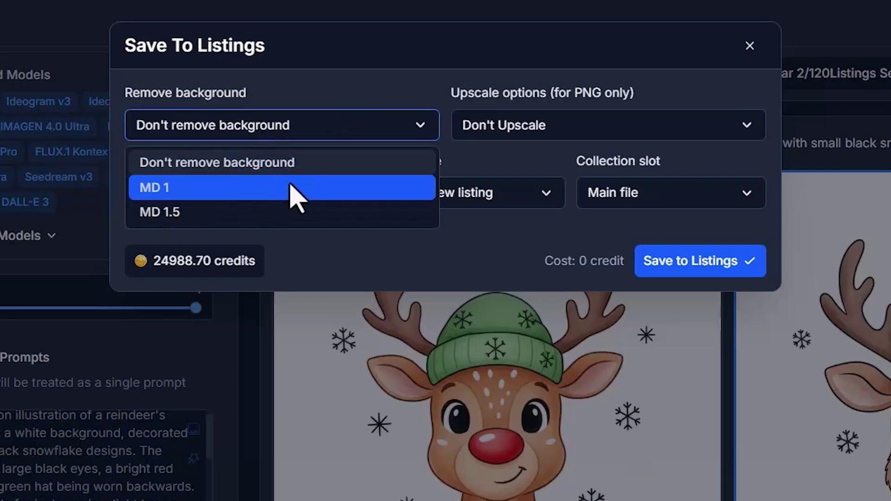
{"action": "left_click", "coordinate": [167, 194]}
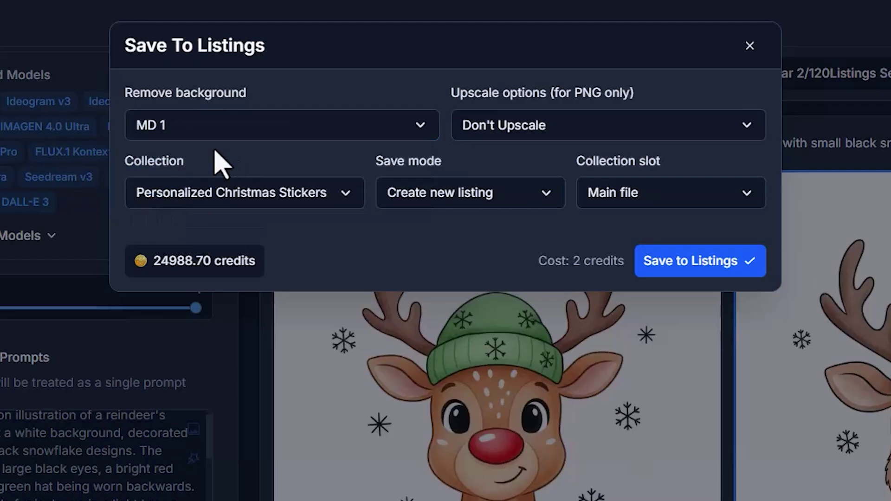
Step: Set the upscale option to MD 1 (2 credits per image) and save both images as new listings in Personalized Christmas Stickers
{"action": "left_click", "coordinate": [508, 132]}
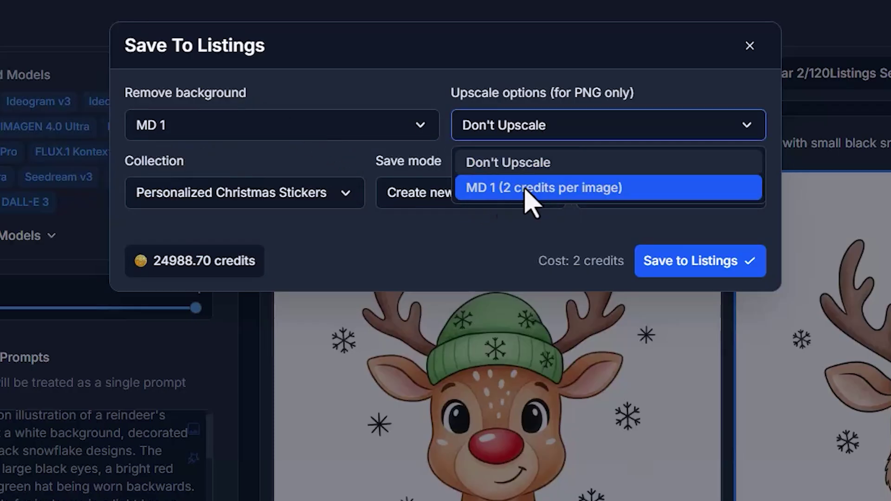
{"action": "left_click", "coordinate": [552, 192]}
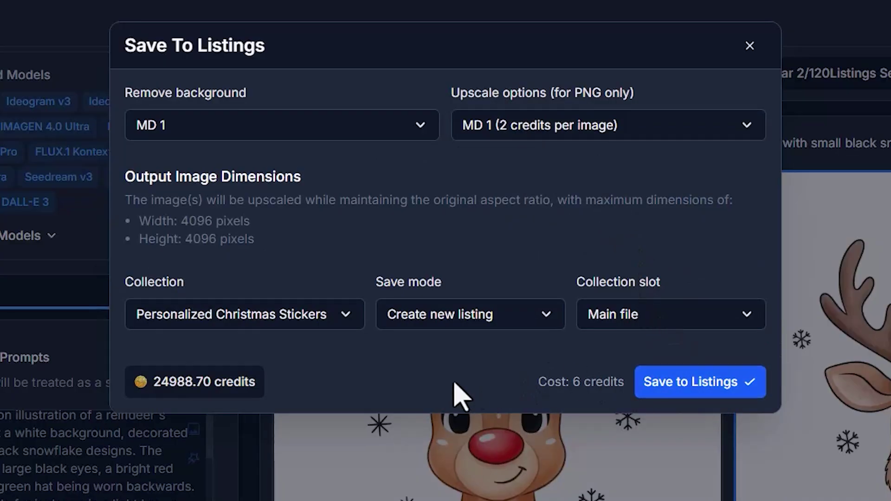
{"action": "left_click", "coordinate": [691, 390]}
{"action": "left_click", "coordinate": [455, 224]}
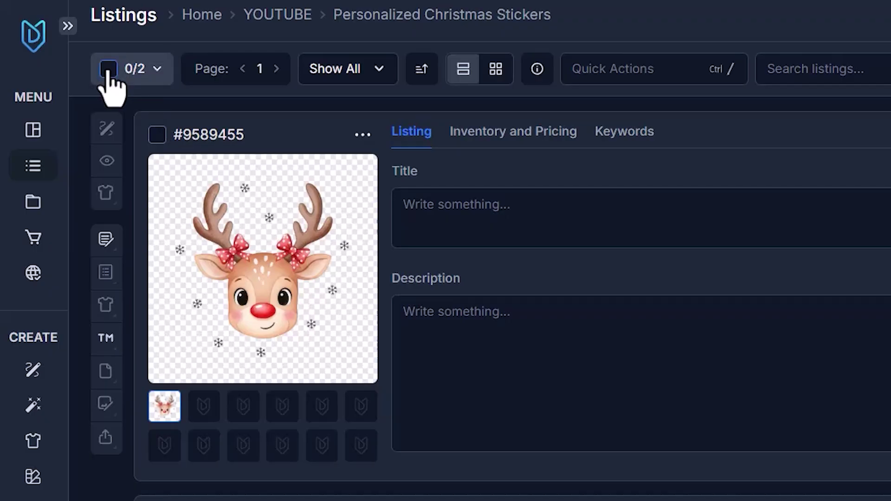
Step: Open both reindeer listings in Canvas and search the product templates for "Sticker"
{"action": "left_click", "coordinate": [61, 105]}
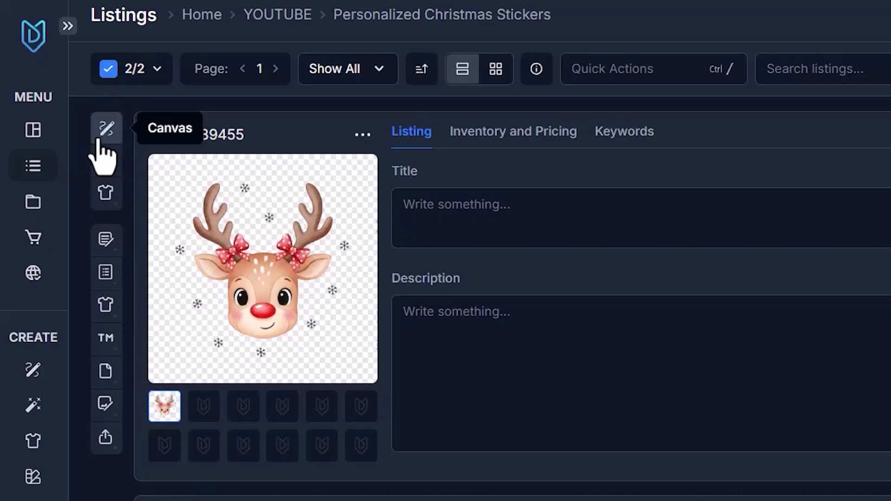
{"action": "left_click", "coordinate": [103, 135]}
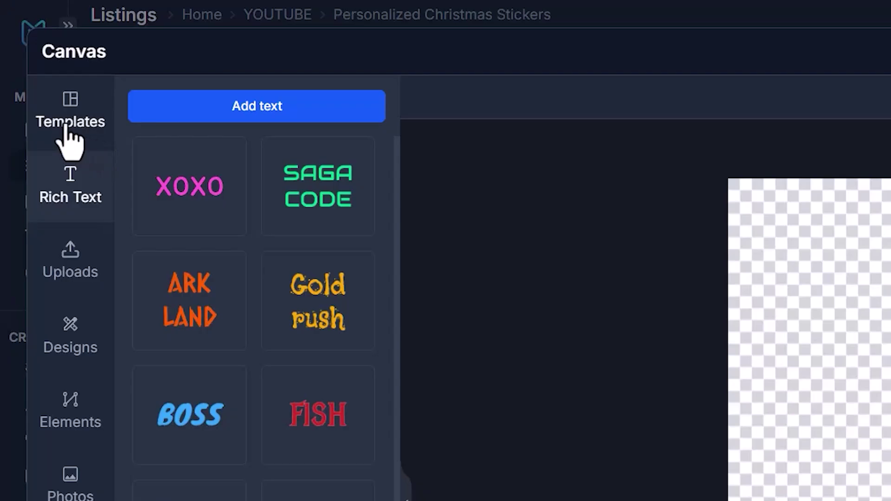
{"action": "left_click", "coordinate": [44, 125]}
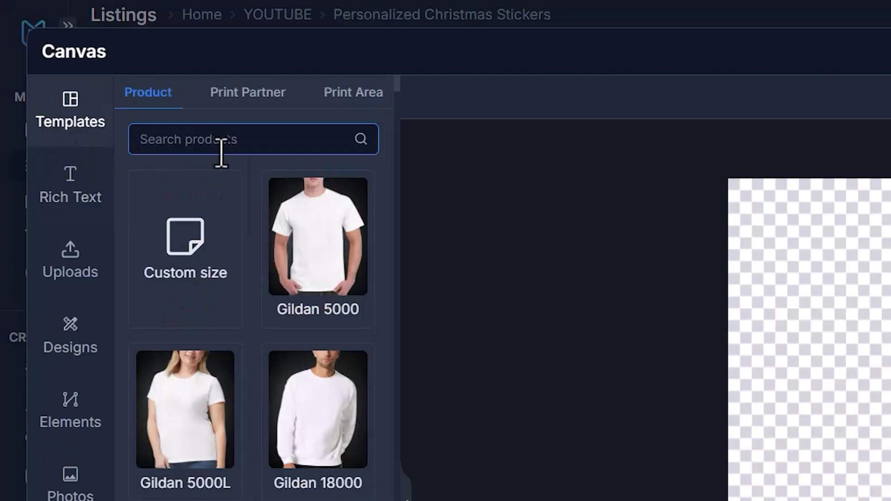
{"action": "type", "text": "Sticker"}
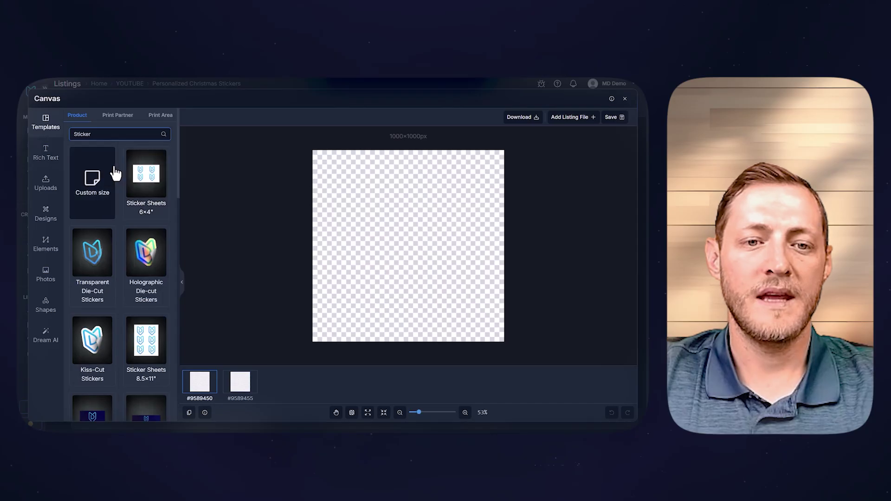
Step: Apply the Round Stickers, Indoor\Outdoor template from Printify: SunFrog Solutions, using the Front print area
{"action": "scroll", "coordinate": [235, 209], "scroll_direction": "down", "scroll_amount": 8}
{"action": "scroll", "coordinate": [116, 204], "scroll_direction": "down", "scroll_amount": 5}
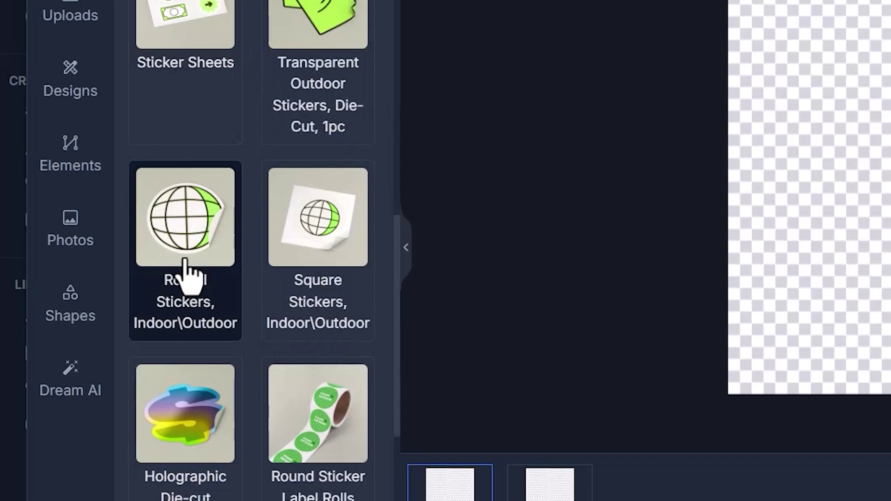
{"action": "left_click", "coordinate": [186, 262]}
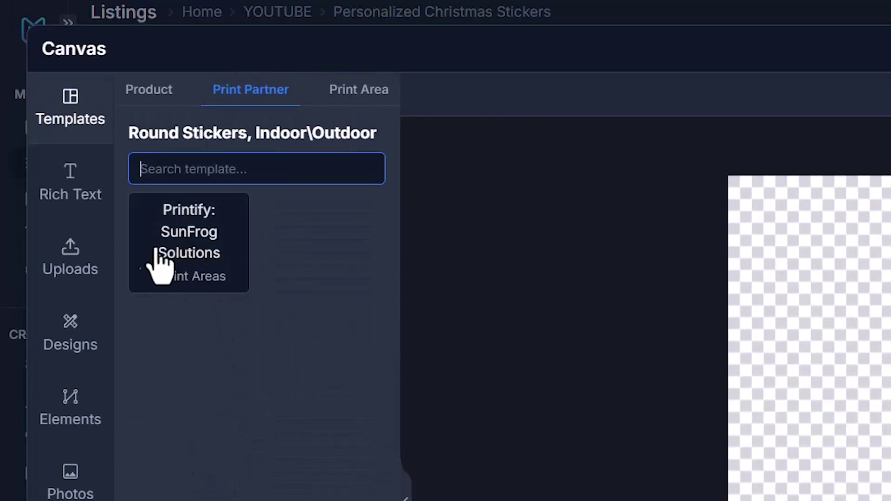
{"action": "left_click", "coordinate": [192, 242]}
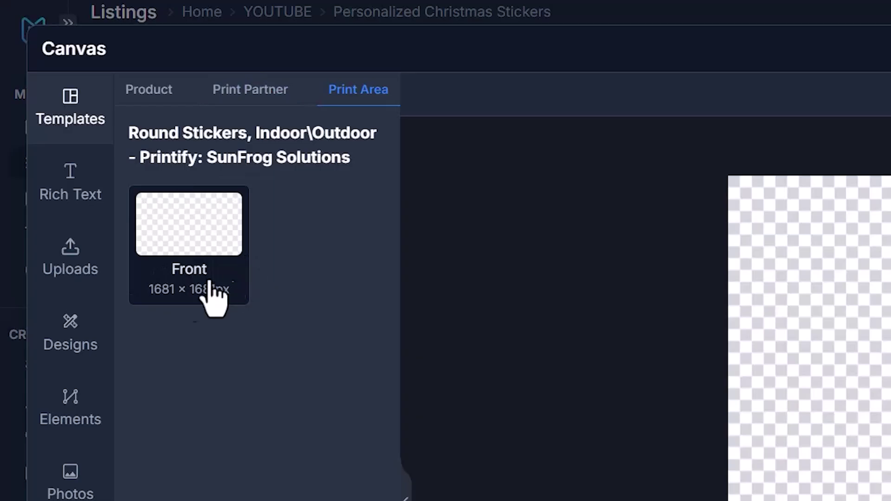
{"action": "left_click", "coordinate": [205, 261]}
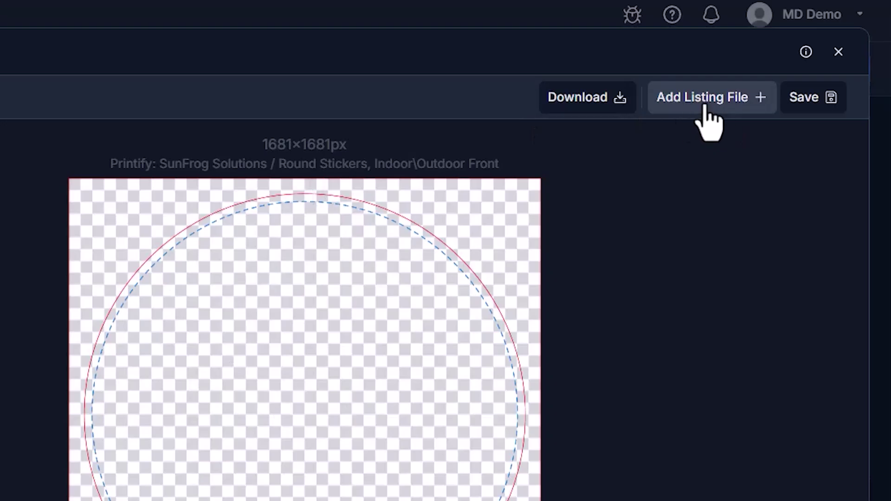
Step: Add each listing's main file to all canvases and check both reindeer designs on the round template
{"action": "left_click", "coordinate": [703, 108]}
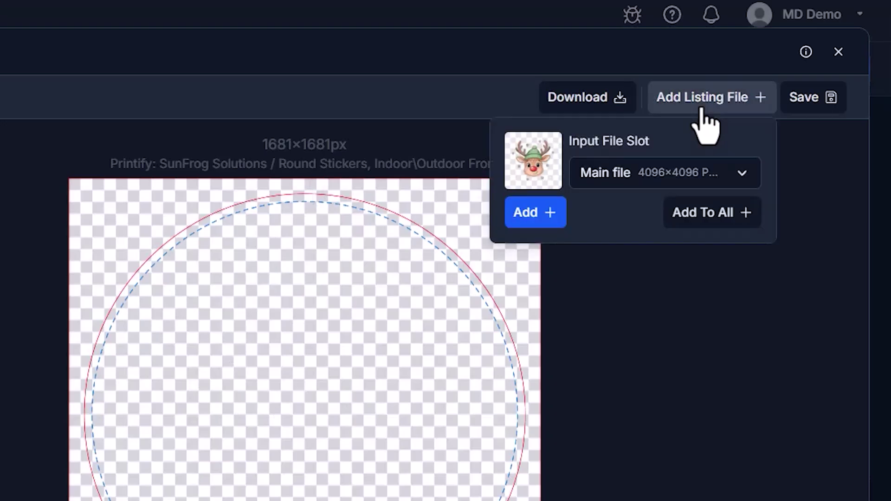
{"action": "left_click", "coordinate": [726, 222]}
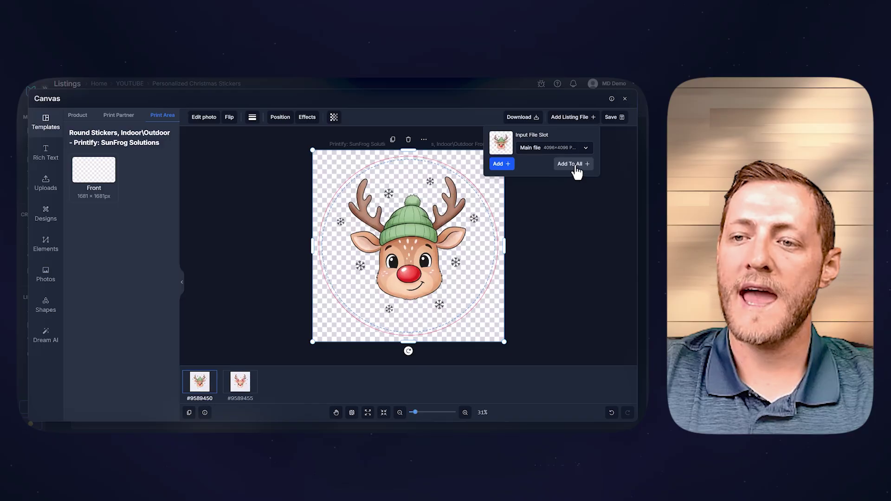
{"action": "left_click", "coordinate": [247, 393]}
{"action": "left_click", "coordinate": [214, 393]}
{"action": "left_click", "coordinate": [238, 391]}
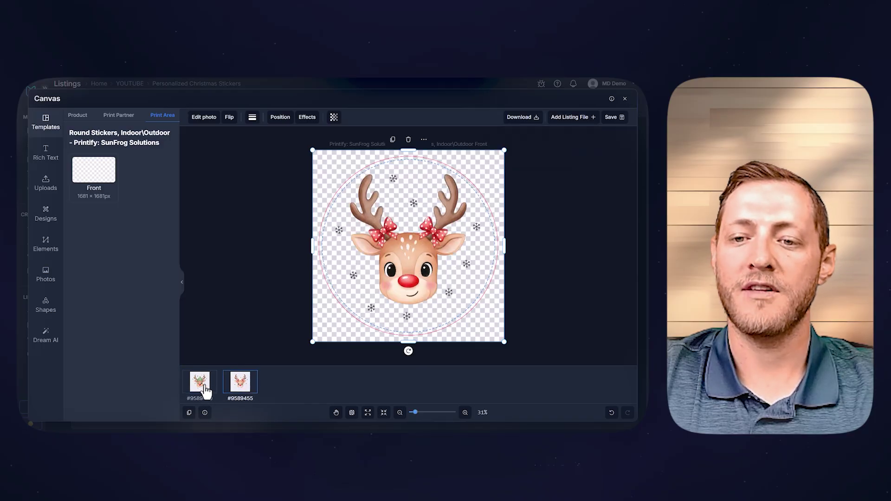
{"action": "left_click", "coordinate": [205, 393]}
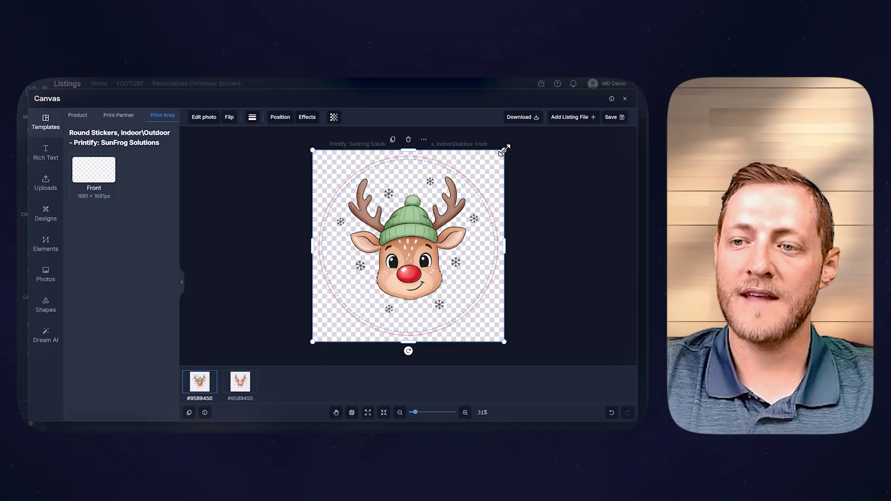
Step: Shrink the green-hat reindeer, centre it in the lower part of the circle, sync that placement to the other design, and check both
{"action": "left_click_drag", "start_coordinate": [504, 152], "coordinate": [435, 221]}
{"action": "left_click_drag", "start_coordinate": [380, 264], "coordinate": [415, 263]}
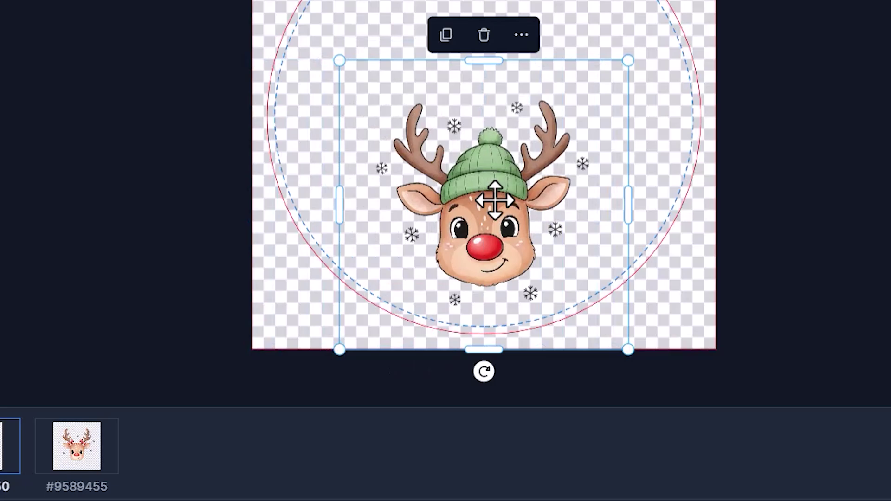
{"action": "right_click", "coordinate": [412, 280]}
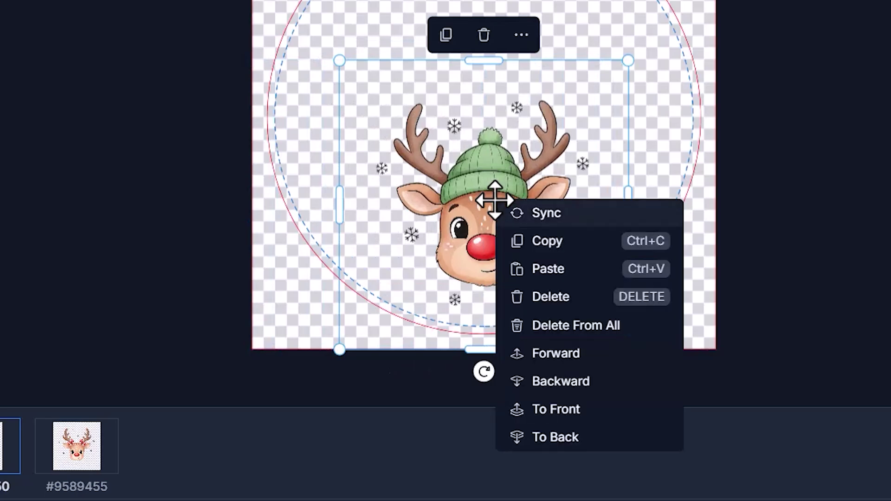
{"action": "left_click", "coordinate": [535, 222]}
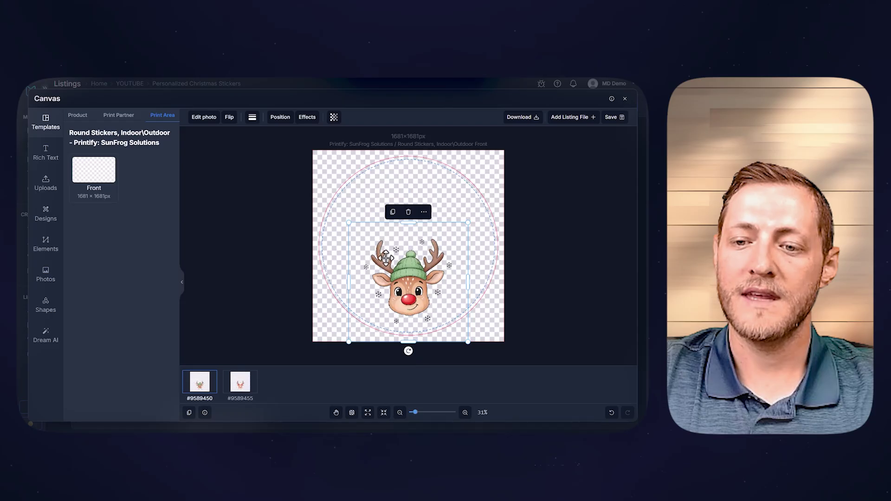
{"action": "left_click", "coordinate": [241, 384]}
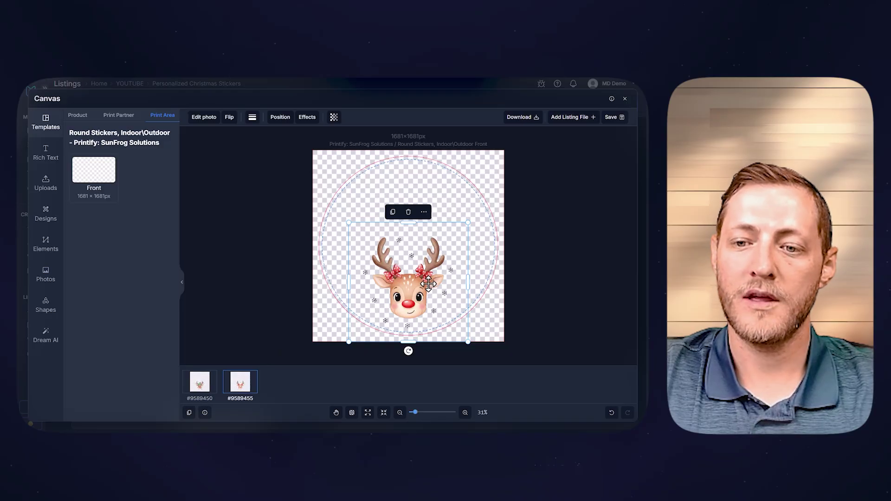
{"action": "left_click", "coordinate": [314, 253]}
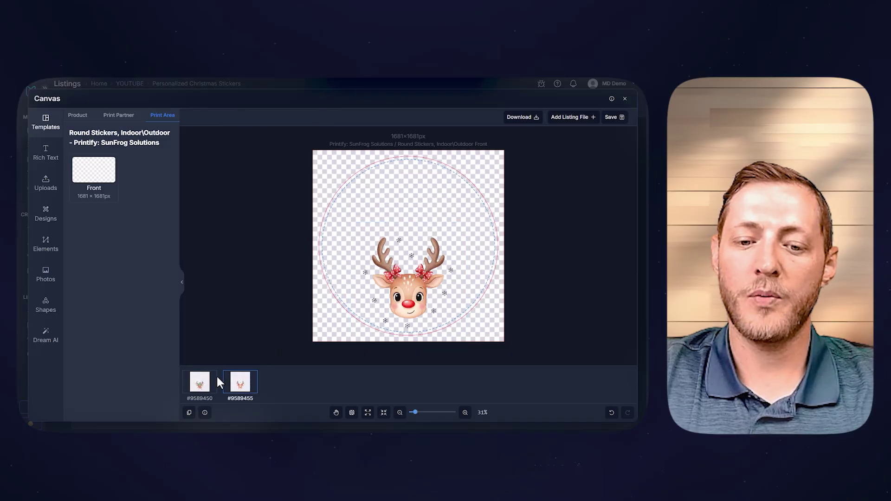
{"action": "left_click", "coordinate": [199, 383]}
{"action": "left_click", "coordinate": [248, 384]}
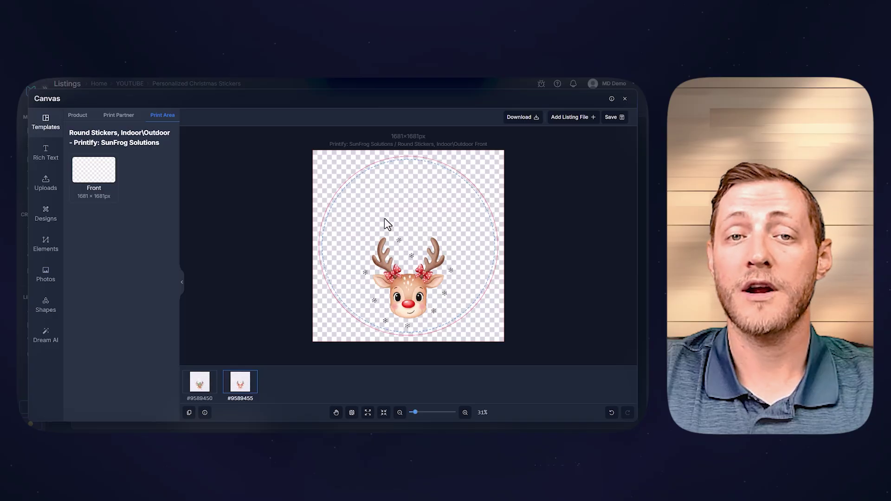
Step: Add a text box to the design with the bow-wearing reindeer, widen it, and centre it above the antlers
{"action": "left_click", "coordinate": [46, 154]}
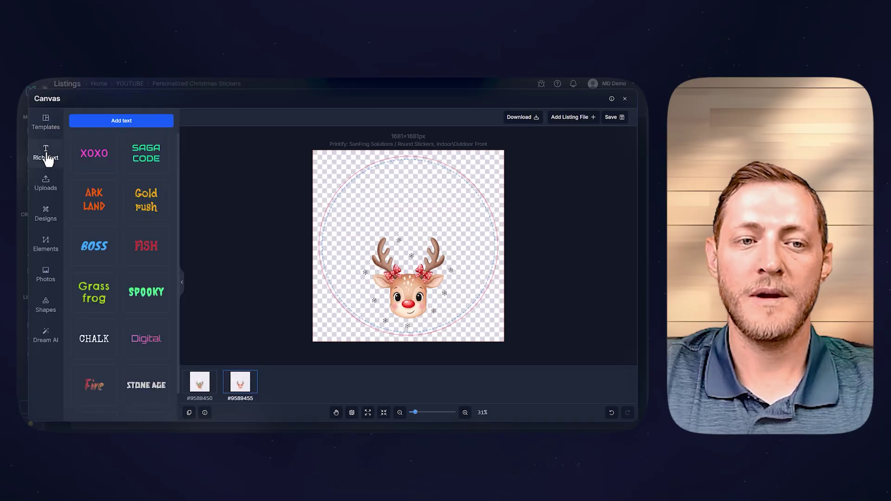
{"action": "left_click", "coordinate": [111, 122]}
{"action": "left_click_drag", "start_coordinate": [402, 235], "coordinate": [470, 202]}
{"action": "left_click_drag", "start_coordinate": [389, 203], "coordinate": [335, 203]}
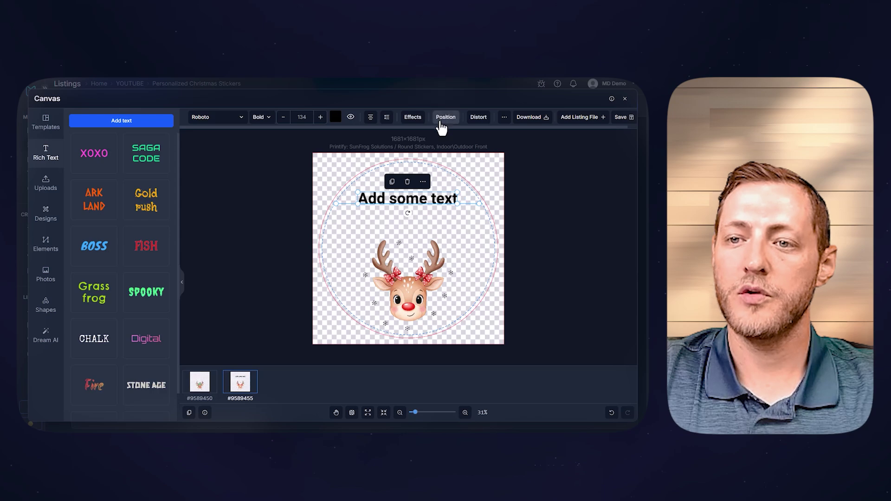
Step: Apply the Circle distortion to the text, widen its curve, and position the arch above the reindeer
{"action": "left_click", "coordinate": [478, 118]}
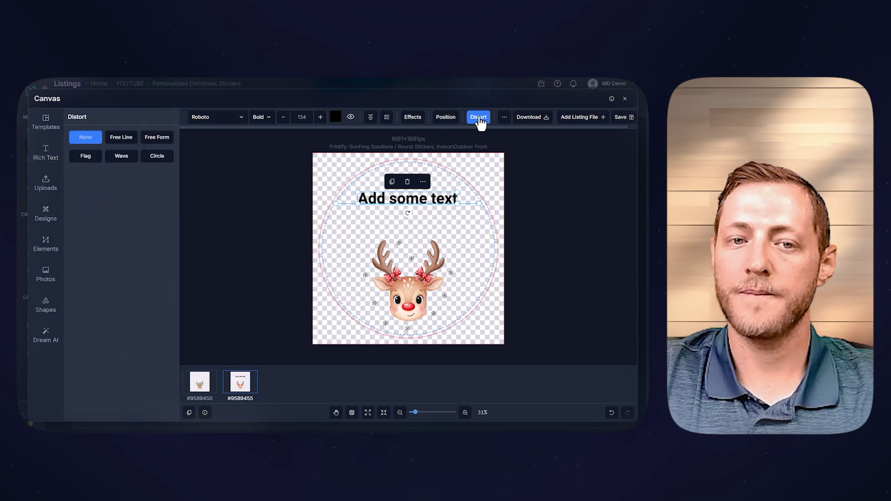
{"action": "left_click", "coordinate": [157, 157]}
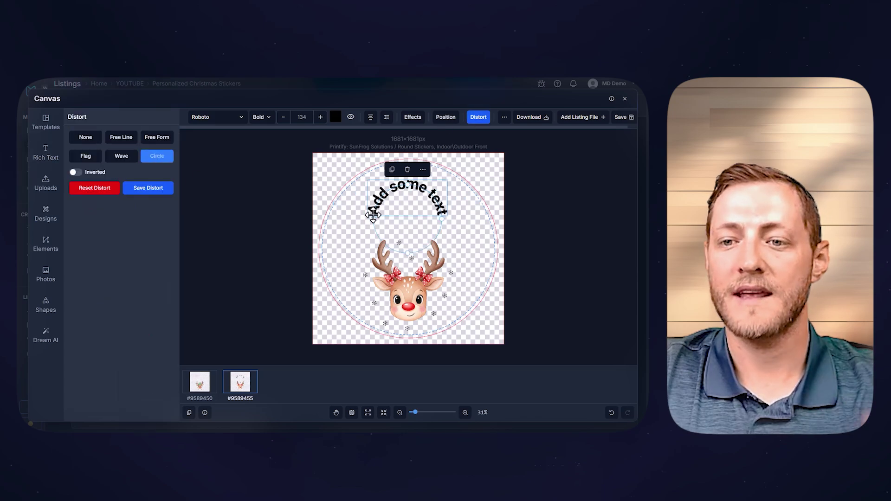
{"action": "left_click_drag", "start_coordinate": [422, 188], "coordinate": [424, 188]}
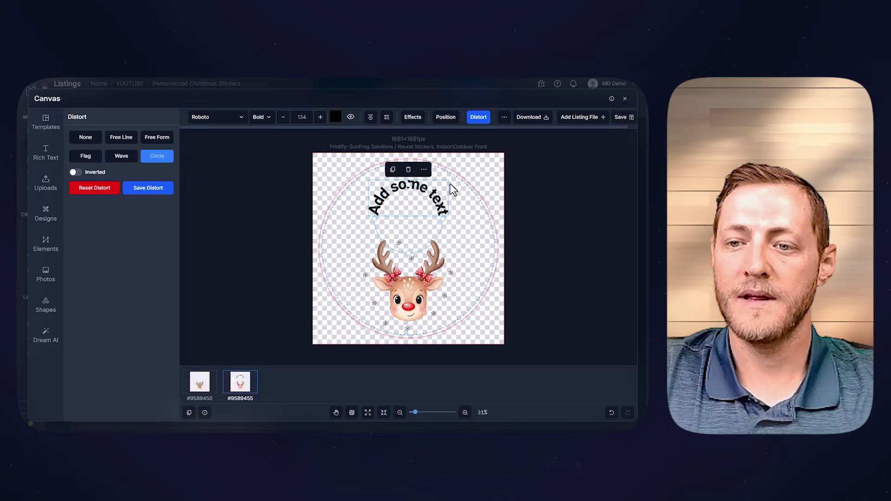
{"action": "left_click_drag", "start_coordinate": [443, 219], "coordinate": [458, 218]}
{"action": "left_click_drag", "start_coordinate": [375, 219], "coordinate": [358, 215]}
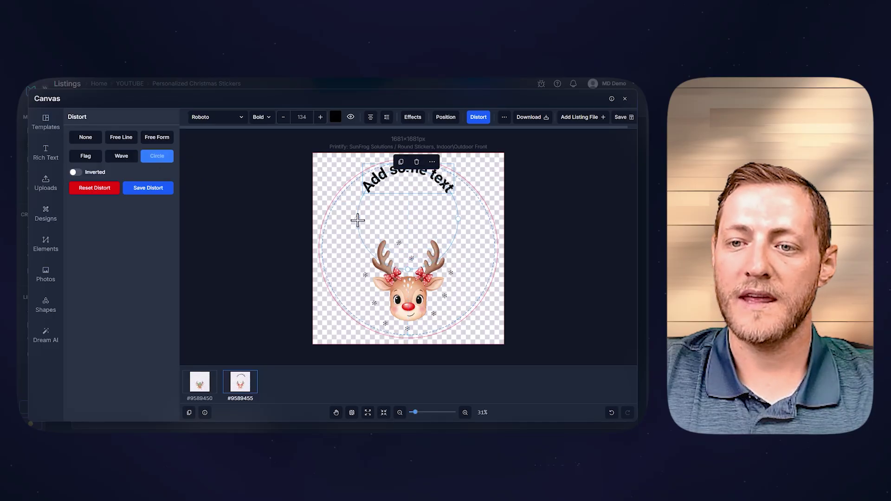
{"action": "left_click_drag", "start_coordinate": [418, 186], "coordinate": [421, 211]}
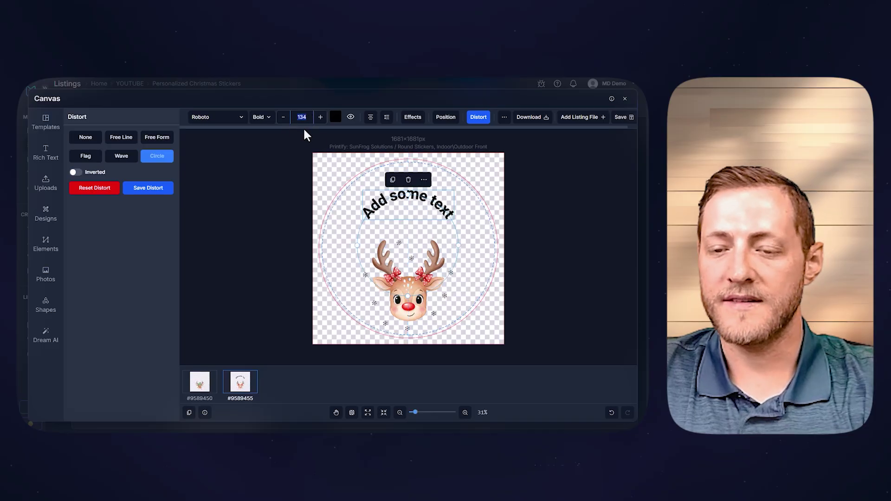
Step: Set the arched text's font size to 250, adjust its position above the reindeer, and change the font to Listen
{"action": "type", "text": "250"}
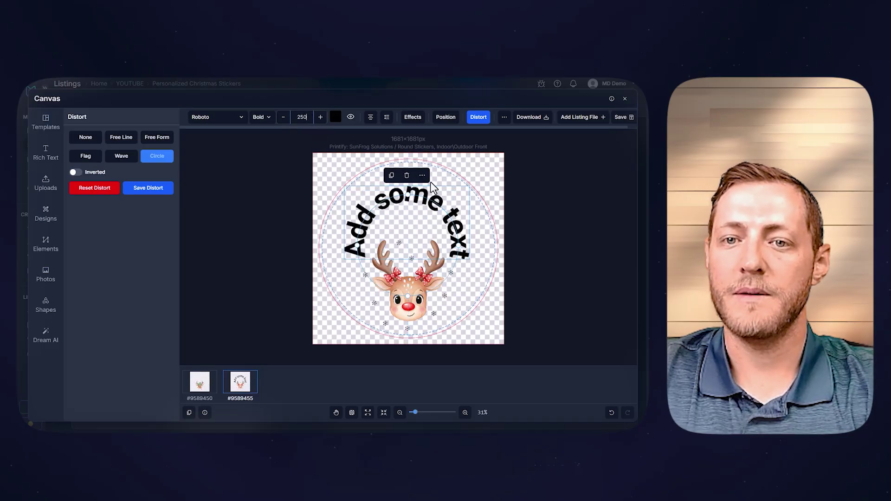
{"action": "left_click", "coordinate": [533, 189]}
{"action": "left_click_drag", "start_coordinate": [422, 202], "coordinate": [421, 199]}
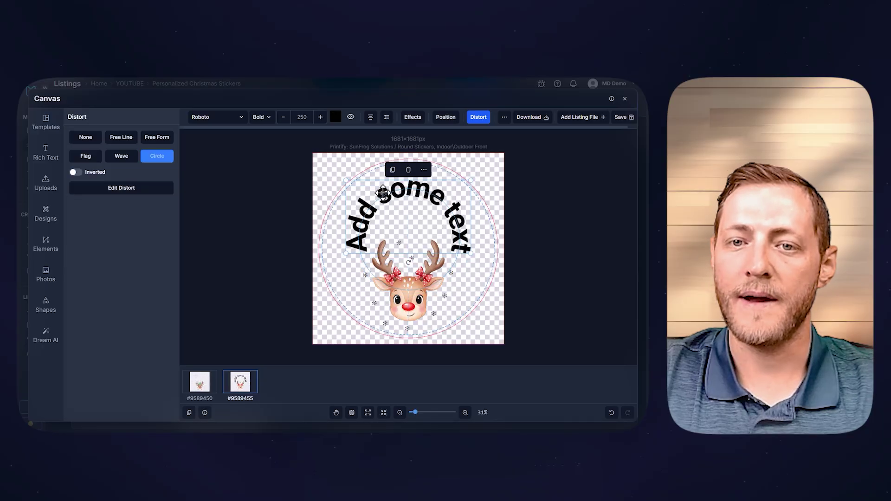
{"action": "left_click", "coordinate": [223, 123]}
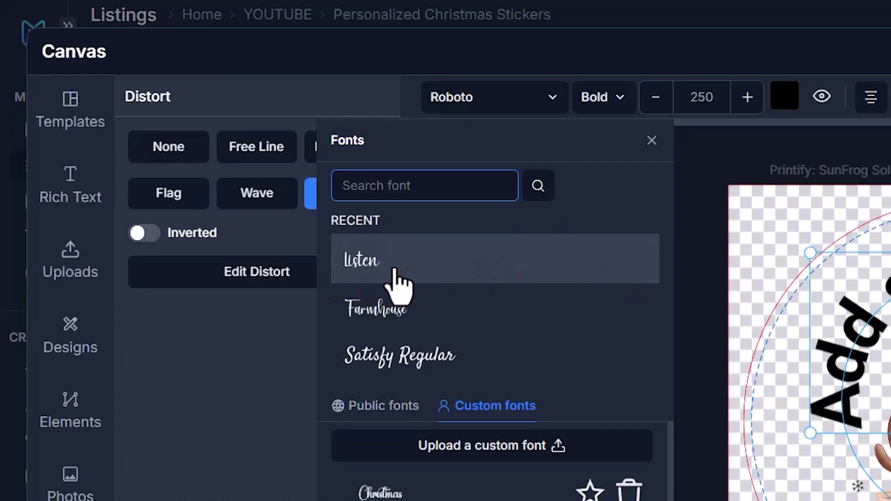
{"action": "left_click", "coordinate": [177, 186]}
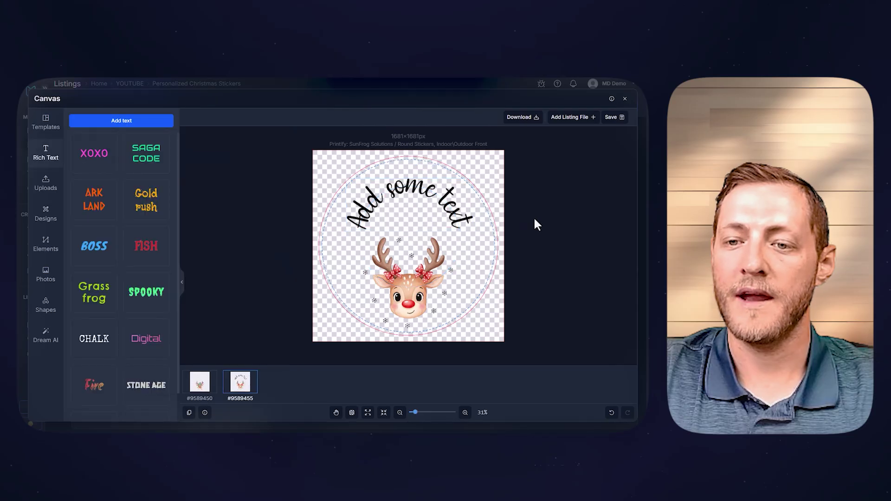
Step: Replace the arched placeholder text with the sample first name
{"action": "left_click", "coordinate": [430, 203]}
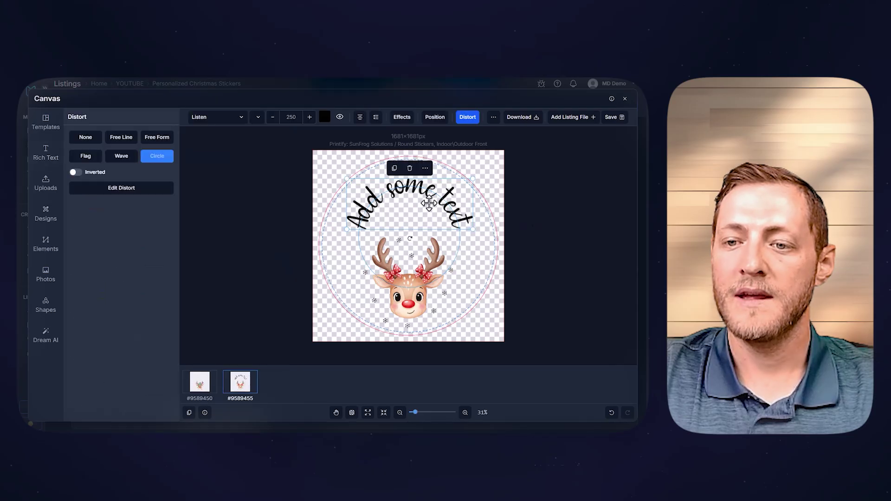
{"action": "left_click", "coordinate": [429, 203]}
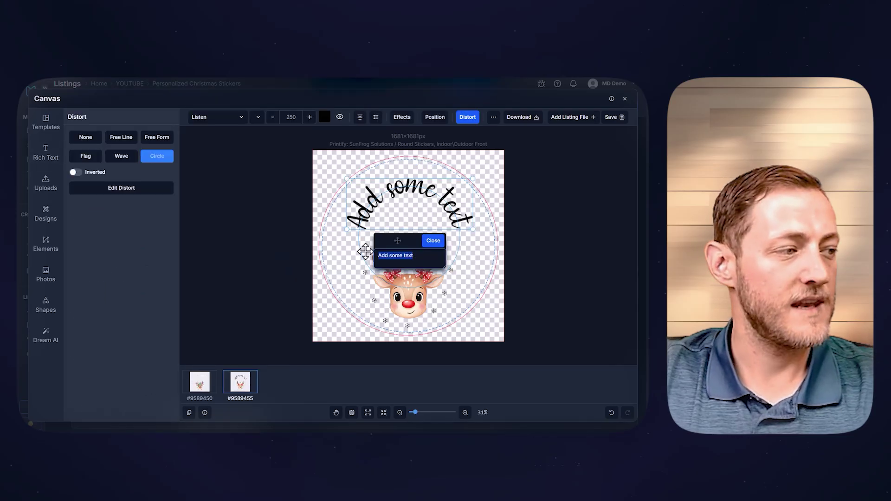
{"action": "type", "text": "Char"}
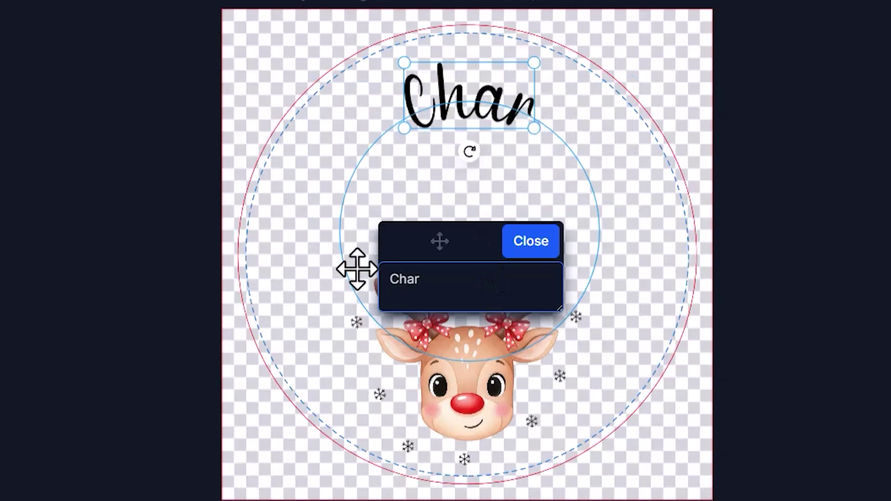
{"action": "type", "text": "lotte"}
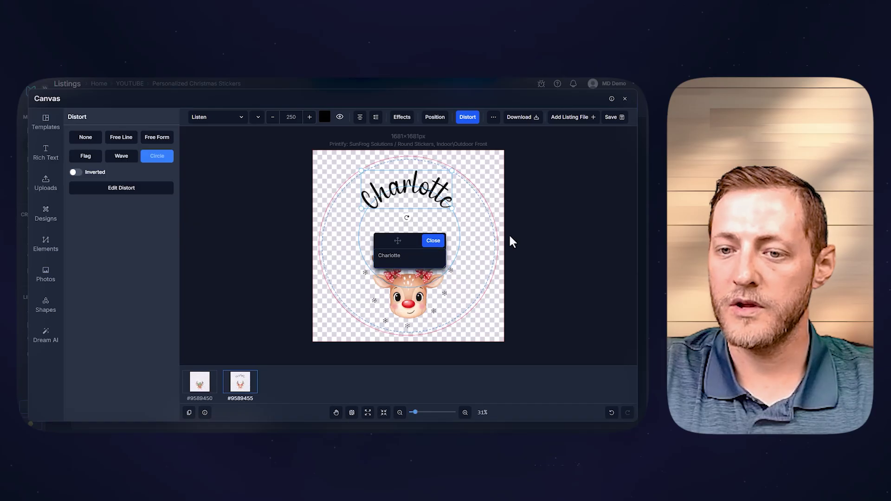
{"action": "left_click", "coordinate": [433, 240]}
Step: Adjust the vertical positions of the arched name and the bow-wearing reindeer so they sit close together, centred within the sticker circle
{"action": "left_click_drag", "start_coordinate": [438, 193], "coordinate": [439, 208]}
{"action": "left_click_drag", "start_coordinate": [420, 273], "coordinate": [420, 253]}
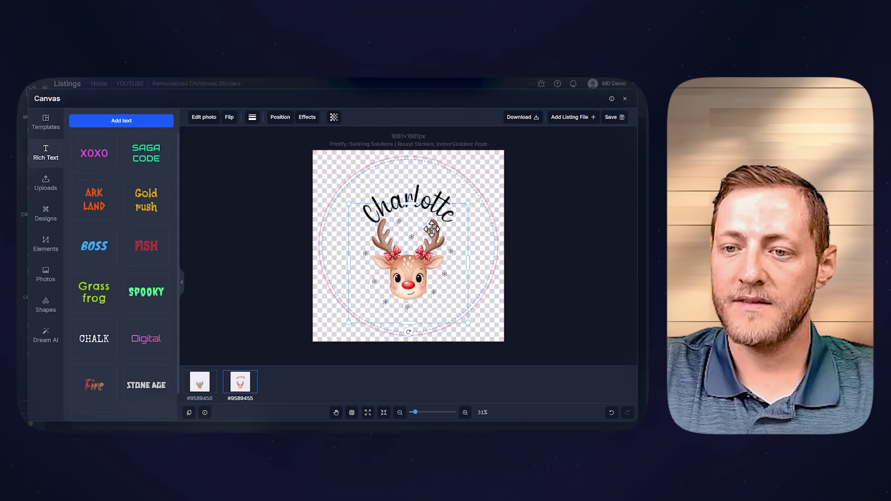
{"action": "left_click_drag", "start_coordinate": [440, 201], "coordinate": [440, 190]}
{"action": "left_click_drag", "start_coordinate": [420, 268], "coordinate": [420, 262]}
{"action": "left_click", "coordinate": [558, 259]}
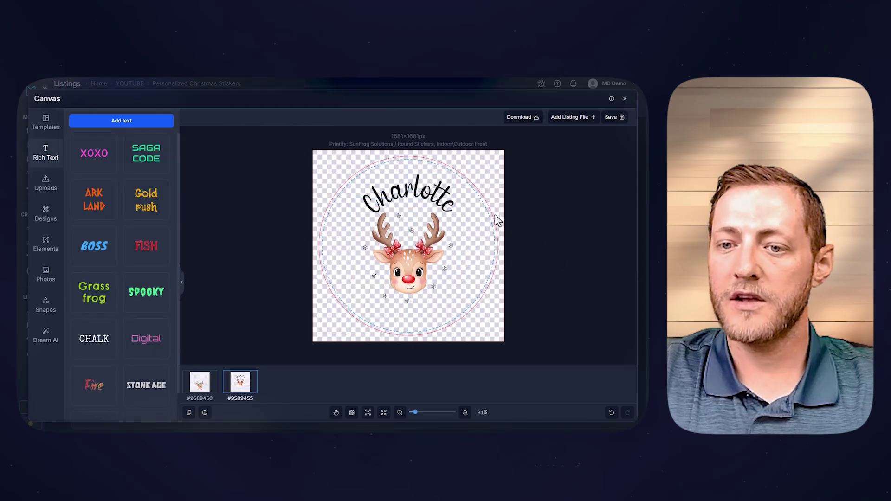
Step: Sync the arched name text and the bow-wearing reindeer's placement to the other sticker design, and open that design
{"action": "left_click", "coordinate": [435, 191]}
{"action": "right_click", "coordinate": [435, 192]}
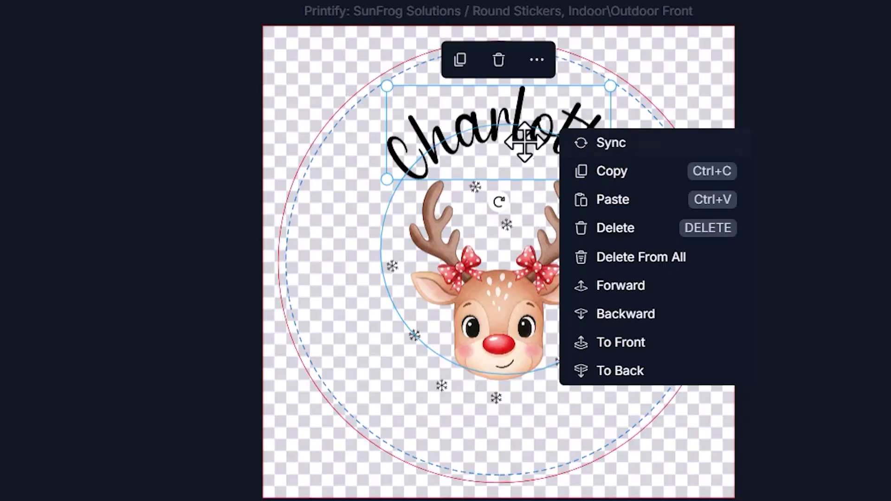
{"action": "left_click", "coordinate": [643, 147]}
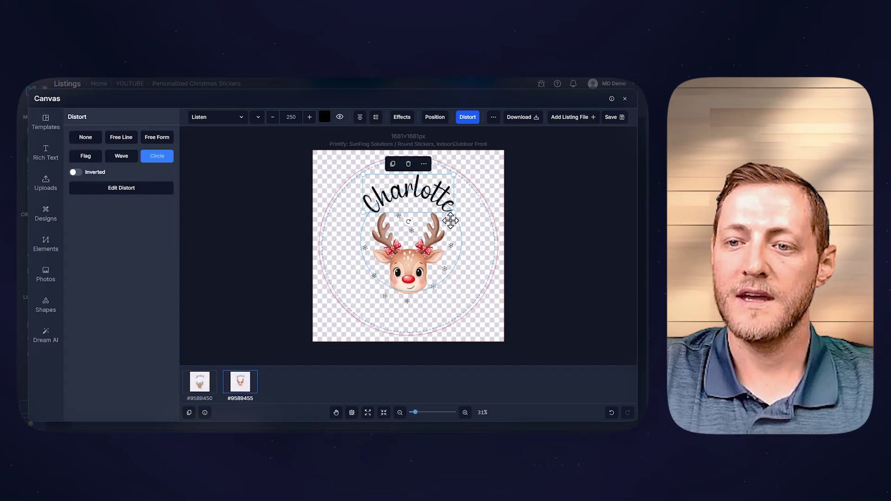
{"action": "left_click", "coordinate": [414, 283]}
{"action": "right_click", "coordinate": [413, 284]}
{"action": "left_click", "coordinate": [440, 290]}
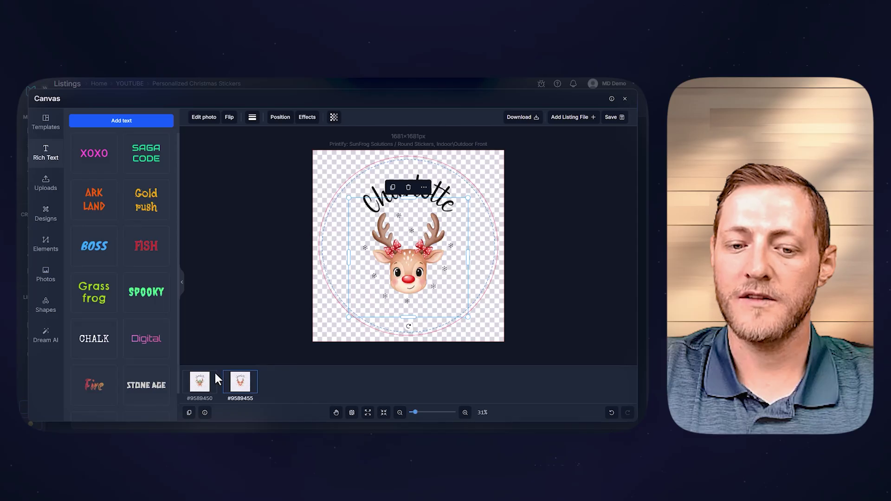
{"action": "left_click", "coordinate": [197, 385]}
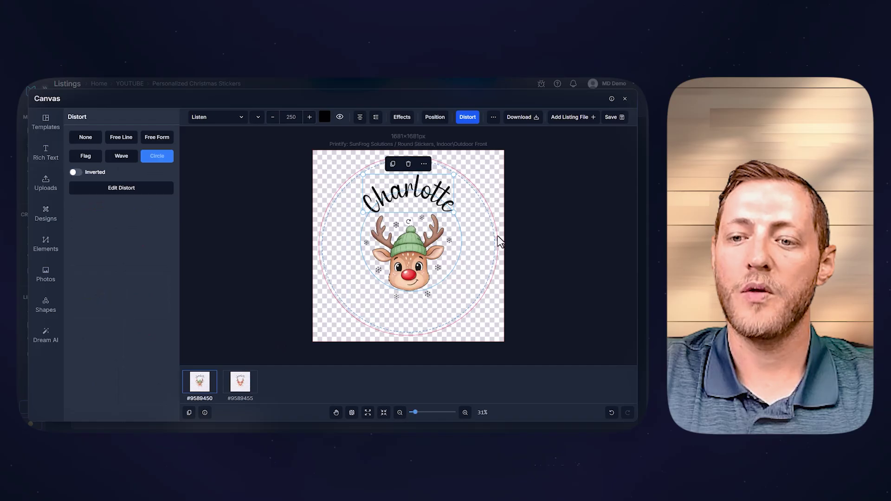
{"action": "left_click", "coordinate": [559, 250]}
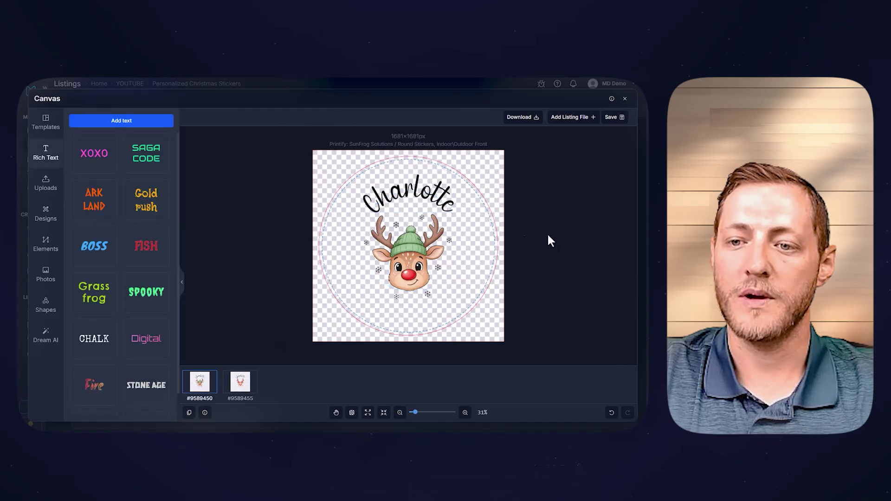
Step: Try replacing the name on the green-hat reindeer design with another sample first name, setting its font size to 300 and enlarging it
{"action": "double_click", "coordinate": [411, 189]}
{"action": "left_click_drag", "start_coordinate": [416, 245], "coordinate": [366, 240]}
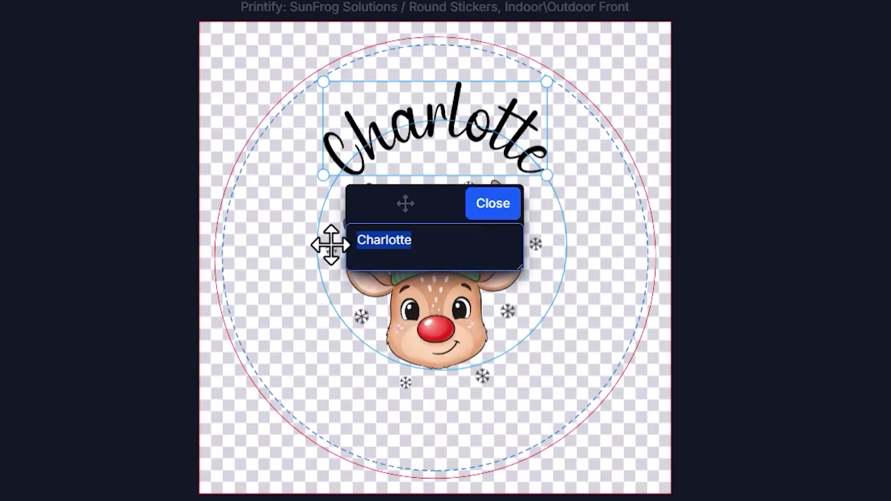
{"action": "type", "text": "Liam"}
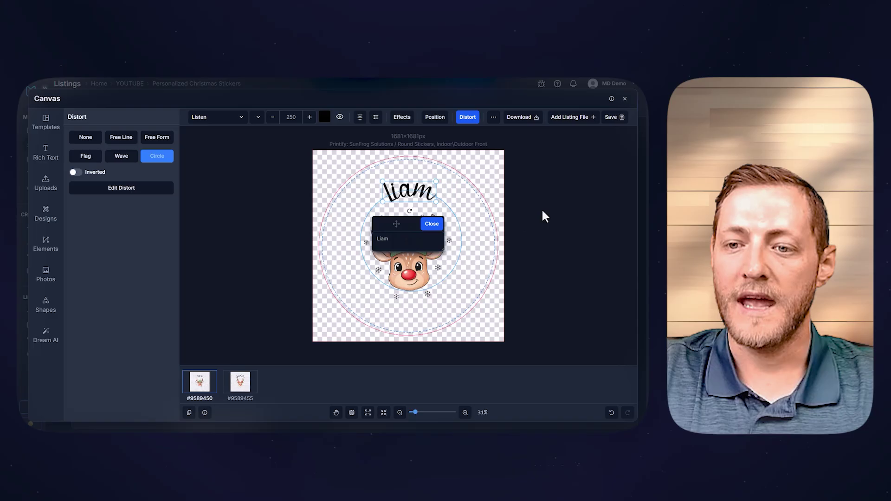
{"action": "left_click", "coordinate": [543, 211]}
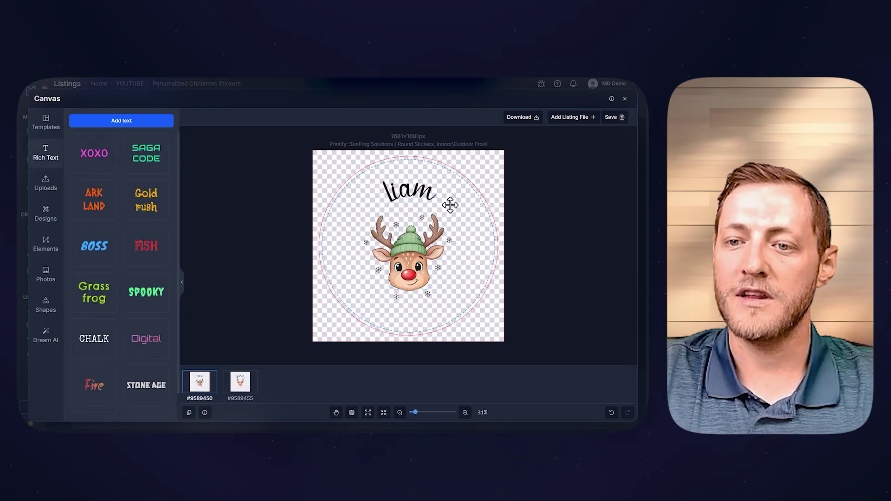
{"action": "left_click", "coordinate": [418, 189]}
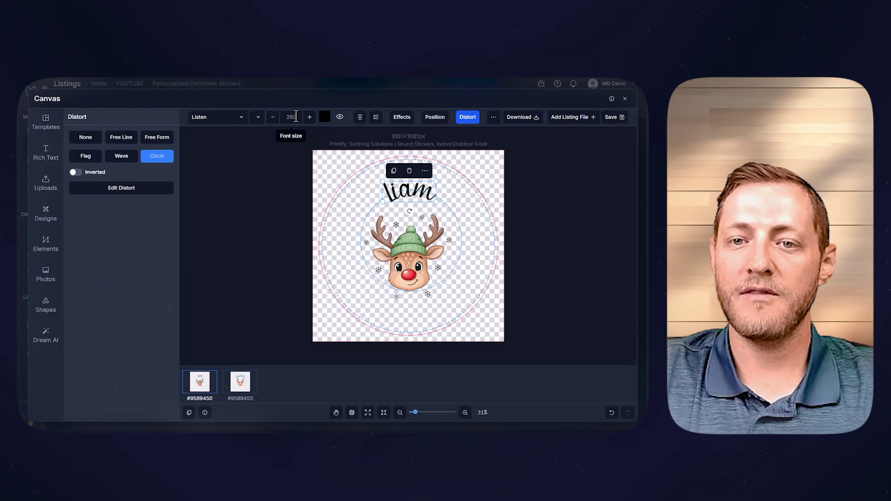
{"action": "type", "text": "300"}
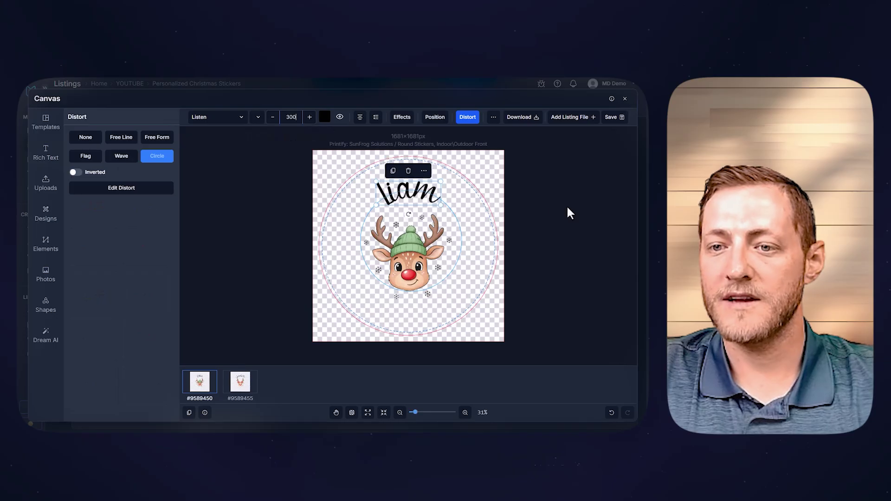
{"action": "left_click", "coordinate": [571, 211]}
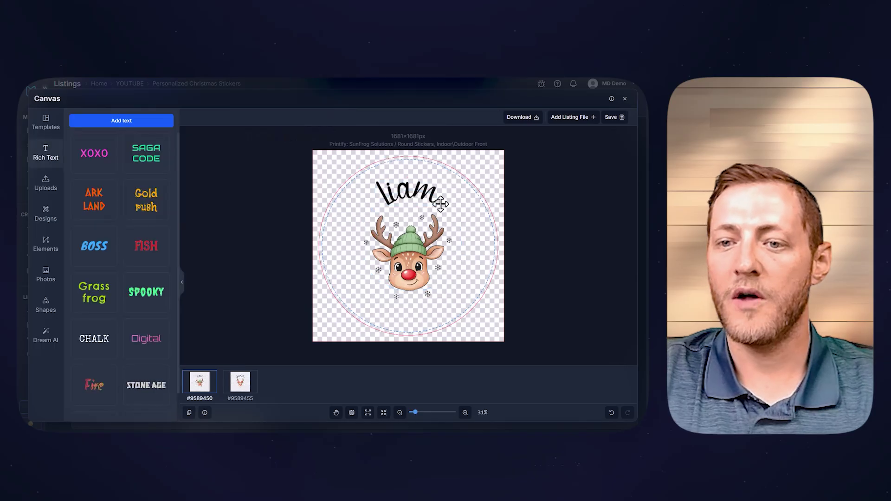
{"action": "left_click", "coordinate": [415, 200]}
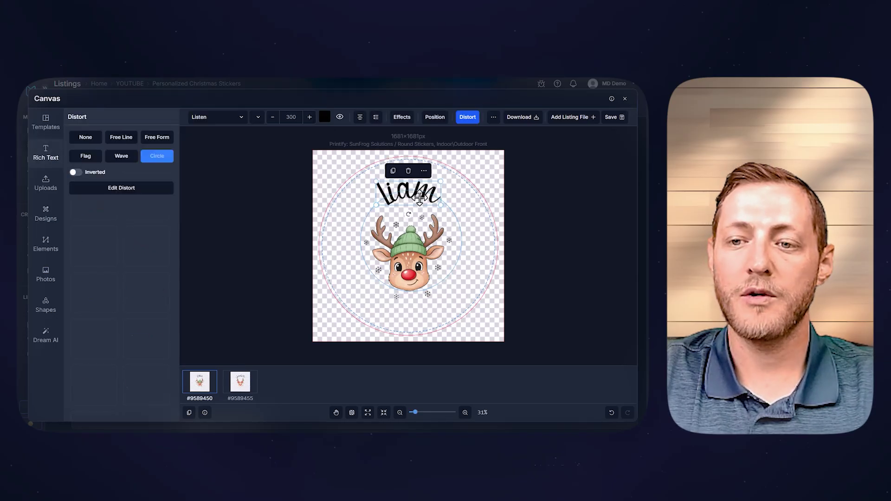
{"action": "mouse_move", "coordinate": [442, 181]}
{"action": "left_mouse_down"}
{"action": "mouse_move", "coordinate": [478, 165]}
{"action": "mouse_move", "coordinate": [449, 175]}
{"action": "left_mouse_up"}
{"action": "left_click", "coordinate": [536, 205]}
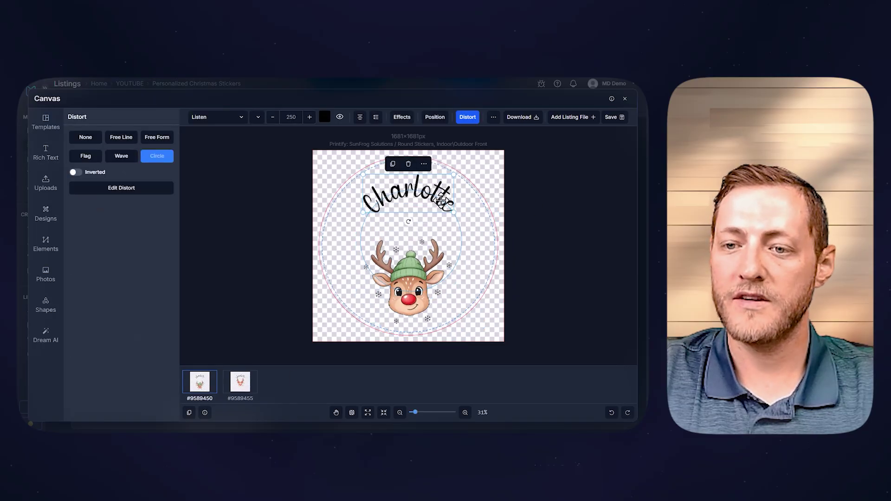
Step: Replace the arched name on the green-hat reindeer design with another sample first name and set its font size to 300
{"action": "double_click", "coordinate": [440, 202]}
{"action": "type", "text": "Liam"}
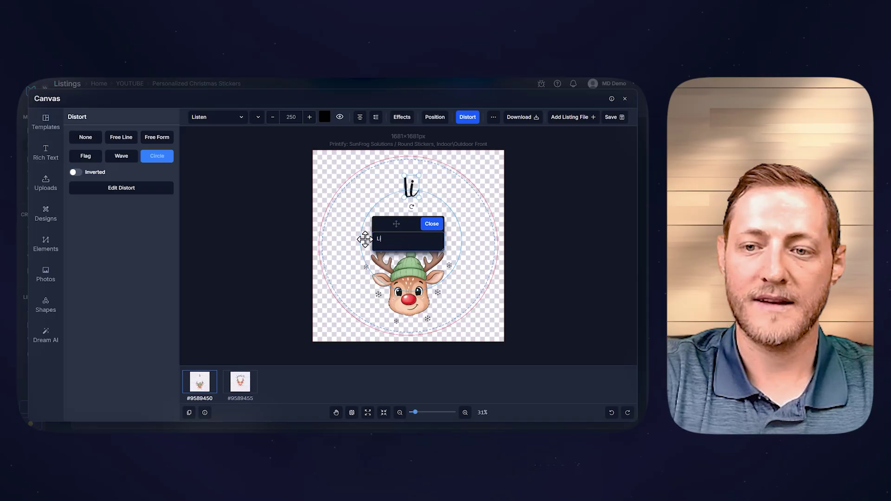
{"action": "left_click", "coordinate": [431, 223]}
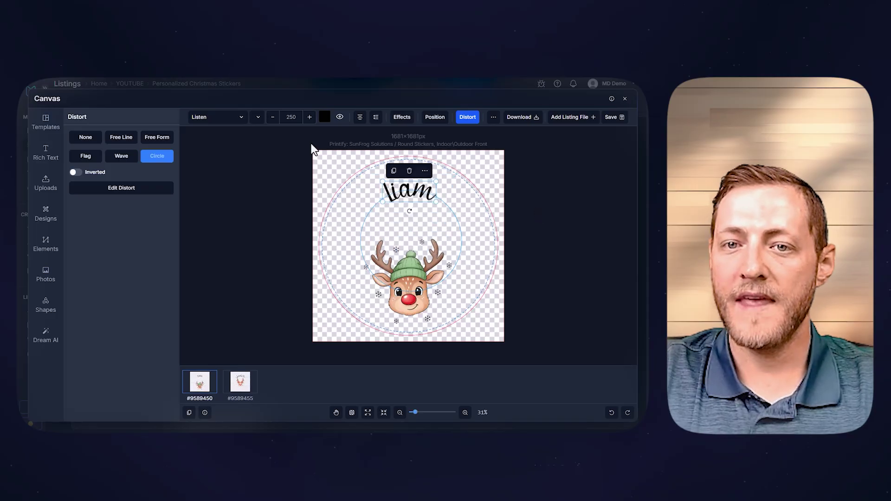
{"action": "double_click", "coordinate": [291, 117]}
{"action": "type", "text": "300"}
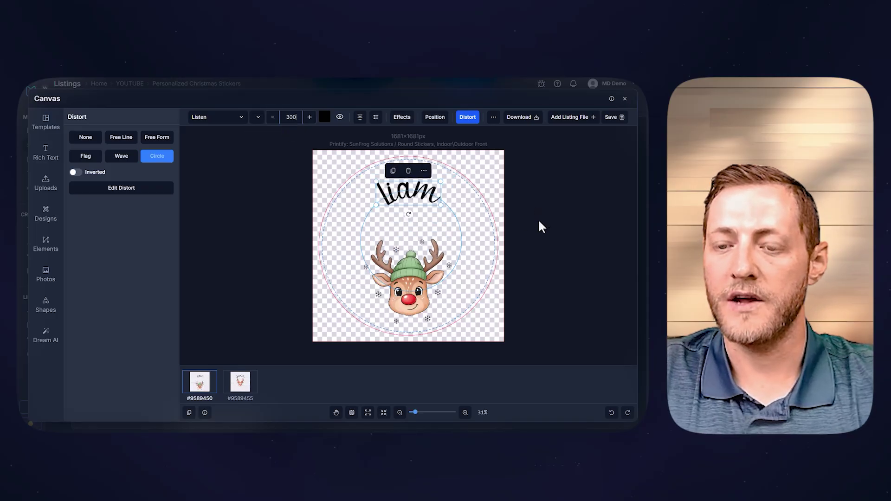
{"action": "left_click", "coordinate": [539, 222]}
Step: Move the green-hat reindeer up beneath the arched name and check both sticker designs
{"action": "left_click_drag", "start_coordinate": [409, 266], "coordinate": [414, 243]}
{"action": "left_click", "coordinate": [528, 233]}
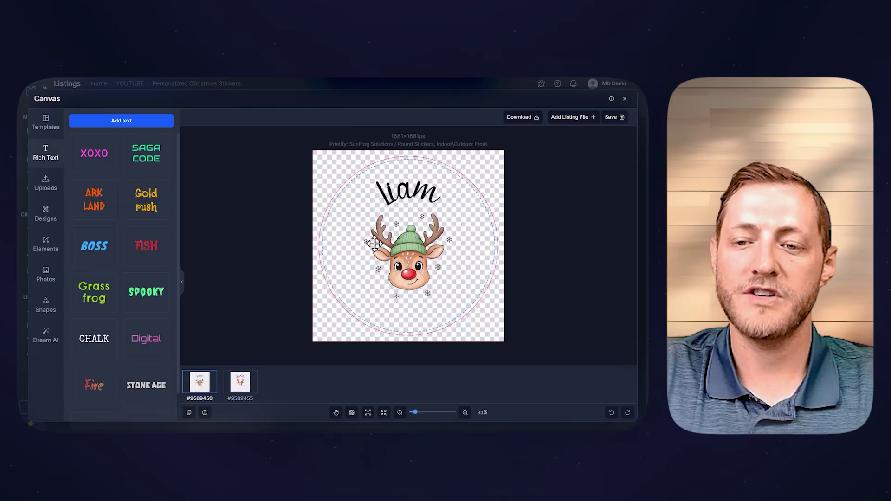
{"action": "left_click", "coordinate": [253, 382]}
{"action": "left_click", "coordinate": [212, 392]}
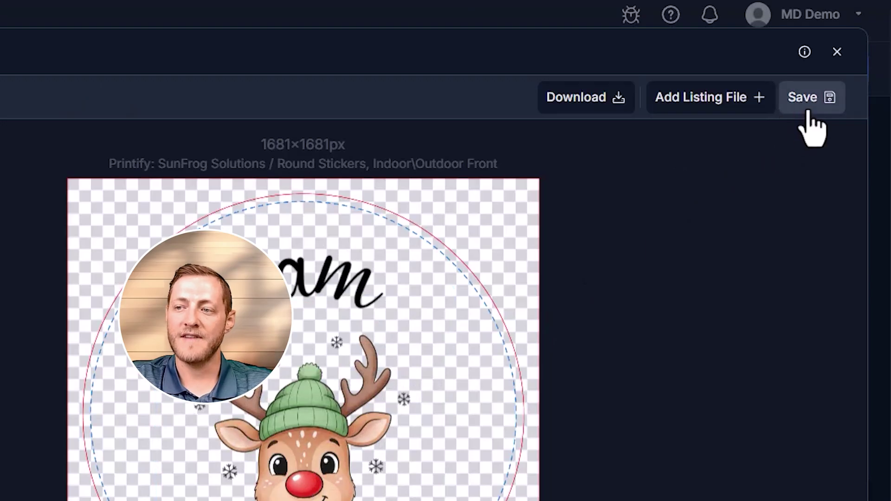
Step: Save the designs as editable PNG files to the Main file output slot
{"action": "left_click", "coordinate": [808, 98]}
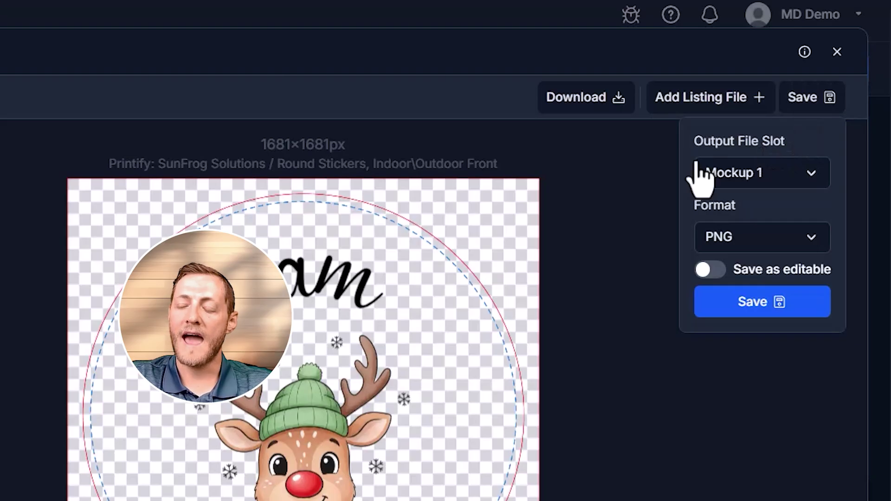
{"action": "left_click", "coordinate": [795, 190]}
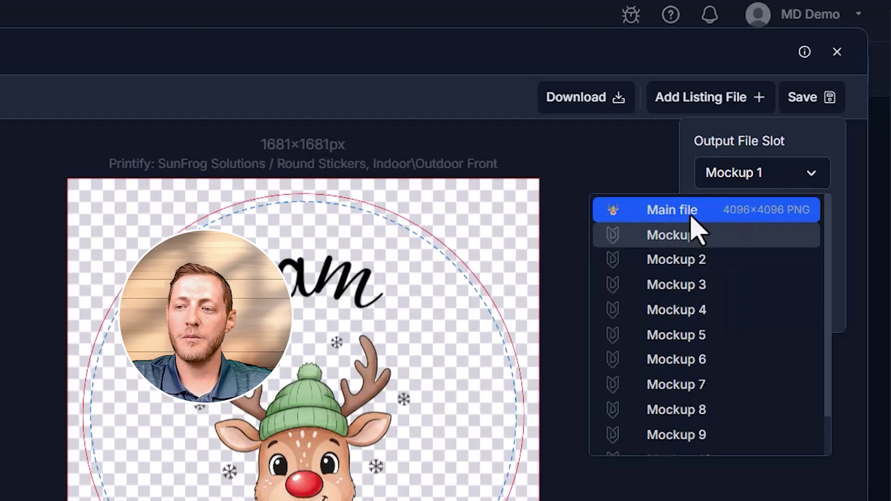
{"action": "left_click", "coordinate": [691, 215]}
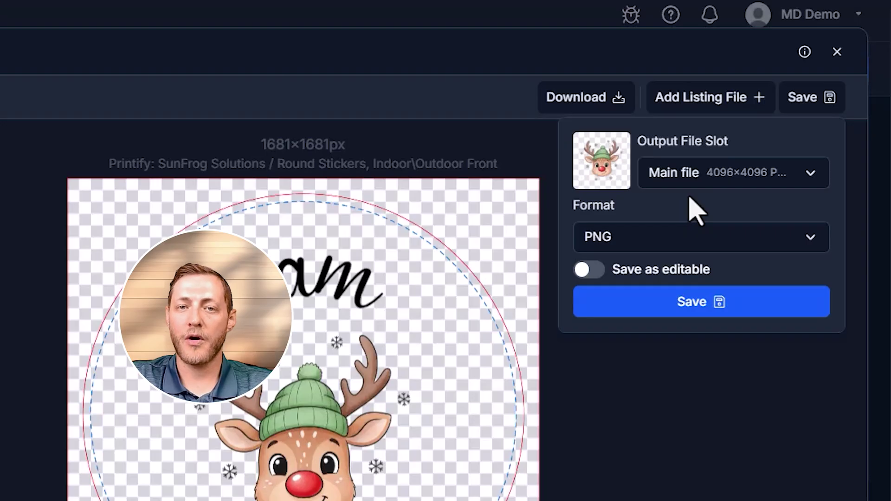
{"action": "left_click", "coordinate": [587, 275]}
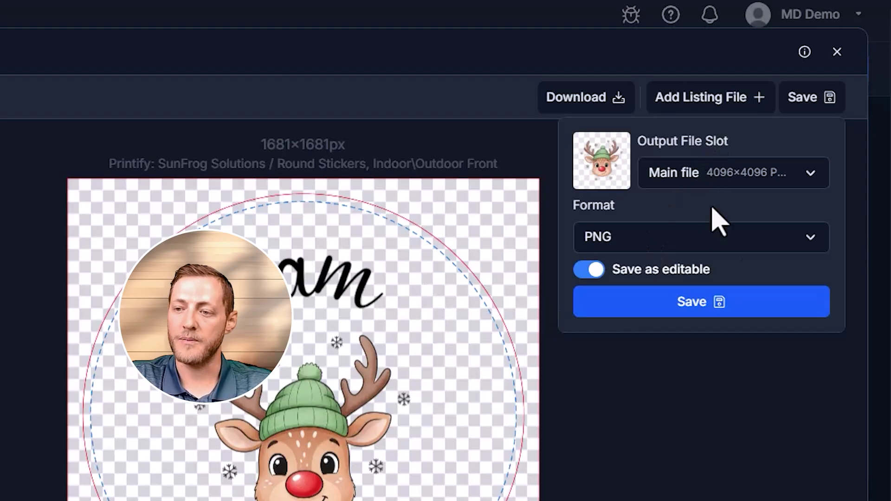
{"action": "left_click", "coordinate": [750, 312]}
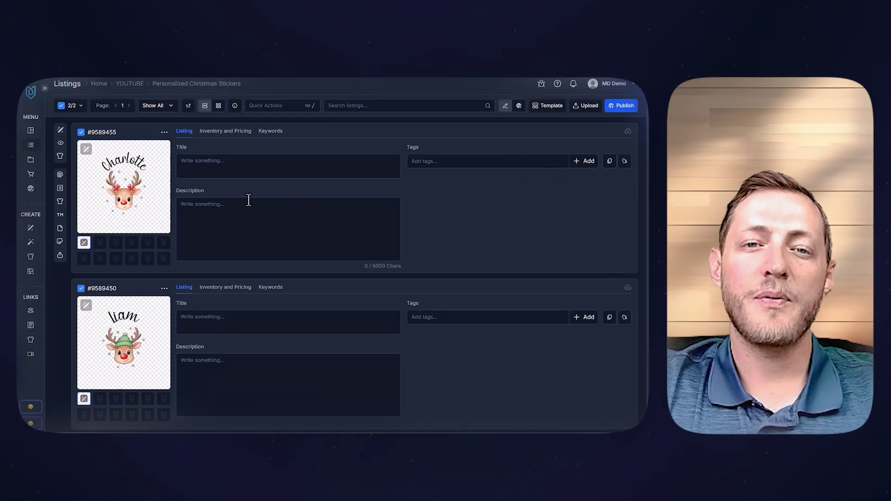
Step: Reopen the bow-wearing reindeer listing's editable design and try replacing its arched name with a different sample first name
{"action": "left_click", "coordinate": [185, 176]}
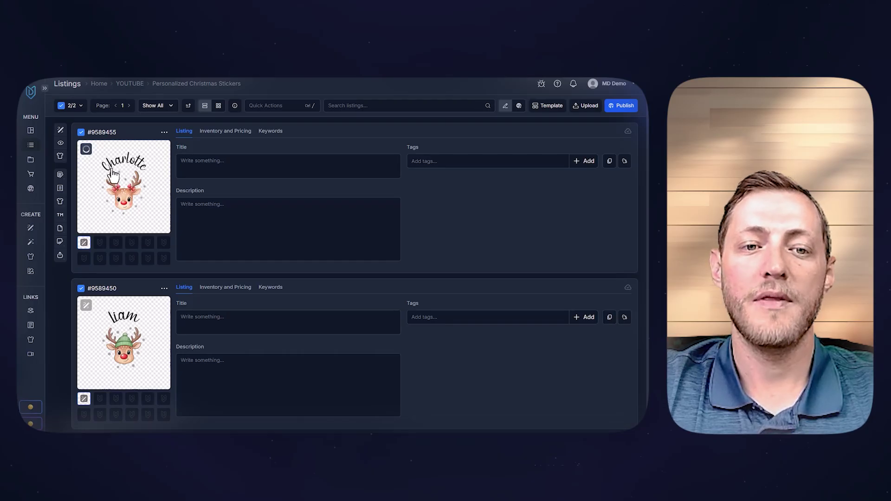
{"action": "left_click", "coordinate": [86, 150]}
{"action": "left_click", "coordinate": [424, 199]}
{"action": "double_click", "coordinate": [424, 199]}
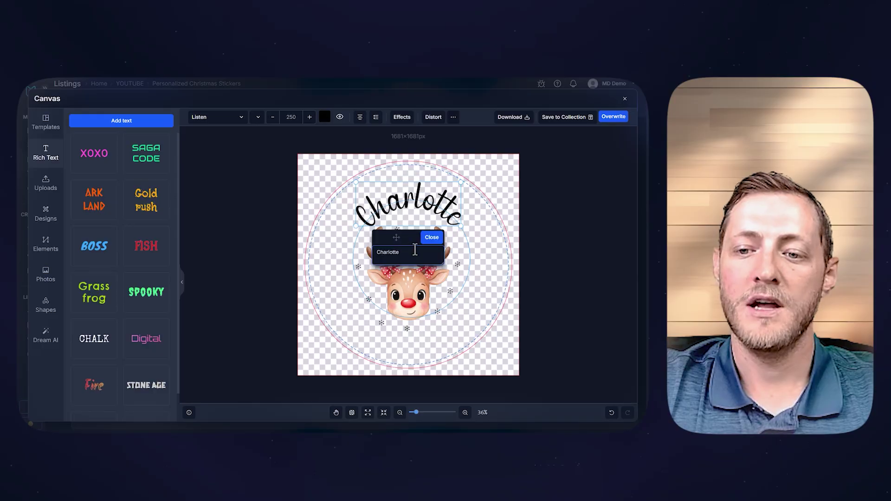
{"action": "left_click_drag", "start_coordinate": [402, 252], "coordinate": [328, 251]}
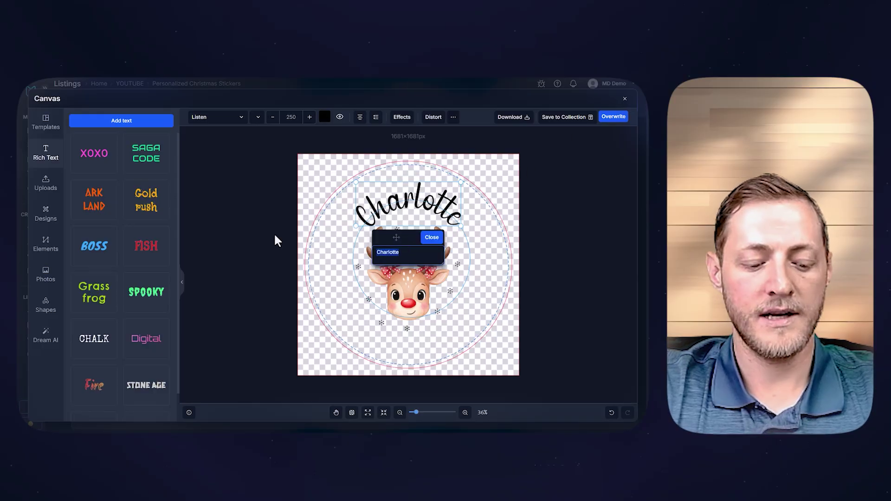
{"action": "type", "text": "Emmma"}
{"action": "key", "text": "BackSpace"}
{"action": "key", "text": "BackSpace"}
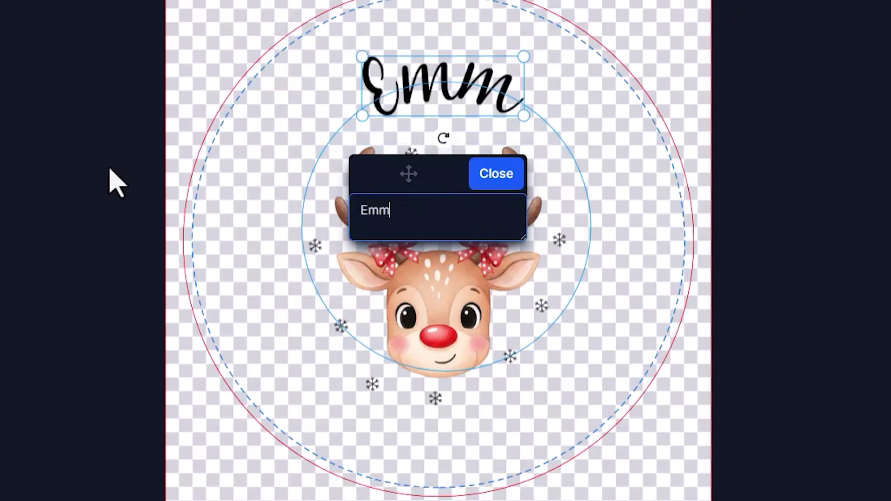
{"action": "type", "text": "a"}
{"action": "left_click", "coordinate": [662, 144]}
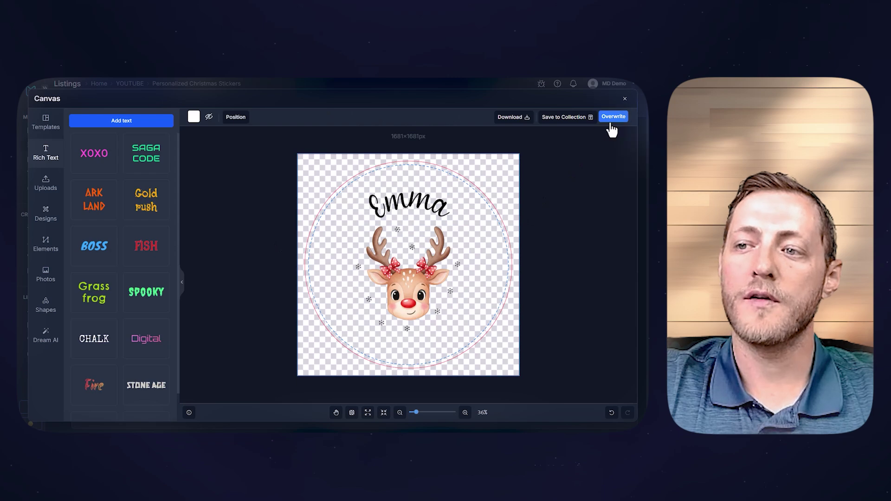
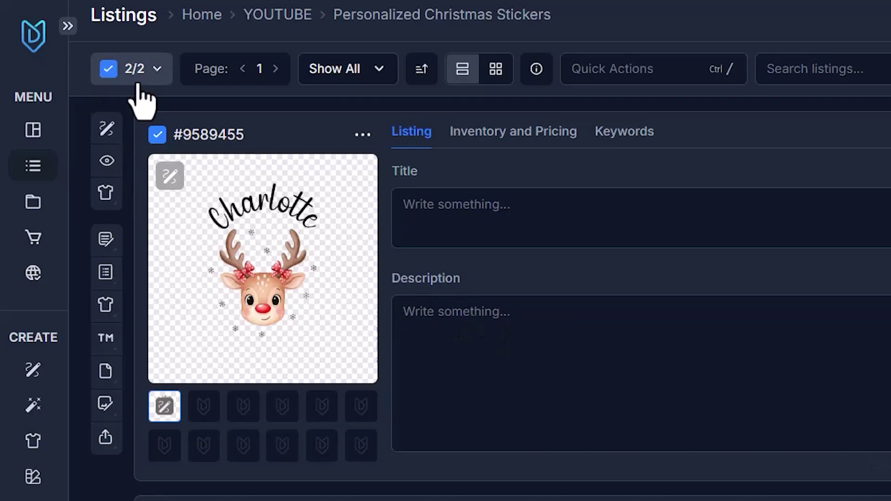
Step: Open Vision AI for the selected listings with Main file (editable) as the input file slot
{"action": "left_click", "coordinate": [110, 166]}
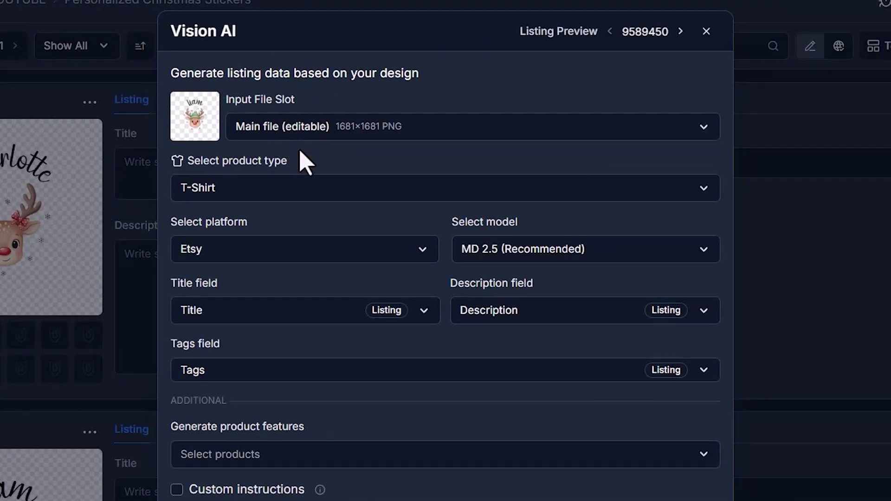
{"action": "left_click", "coordinate": [281, 126]}
{"action": "left_click", "coordinate": [260, 159]}
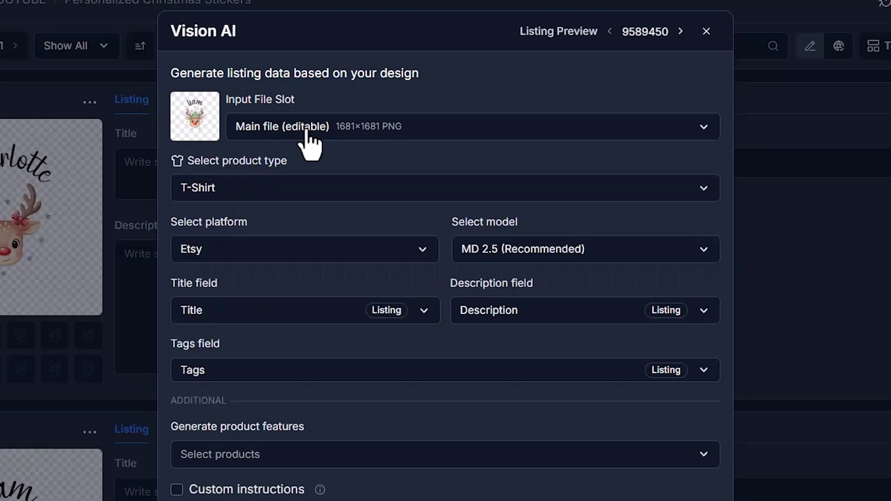
Step: Set the Vision AI product type to Sticker only
{"action": "left_click", "coordinate": [257, 188]}
{"action": "left_click", "coordinate": [191, 222]}
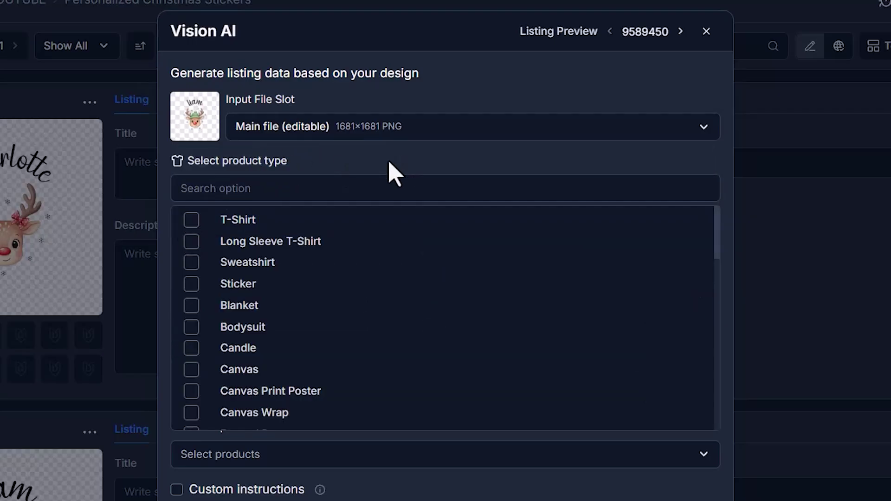
{"action": "left_click", "coordinate": [297, 188]}
{"action": "type", "text": "Stick"}
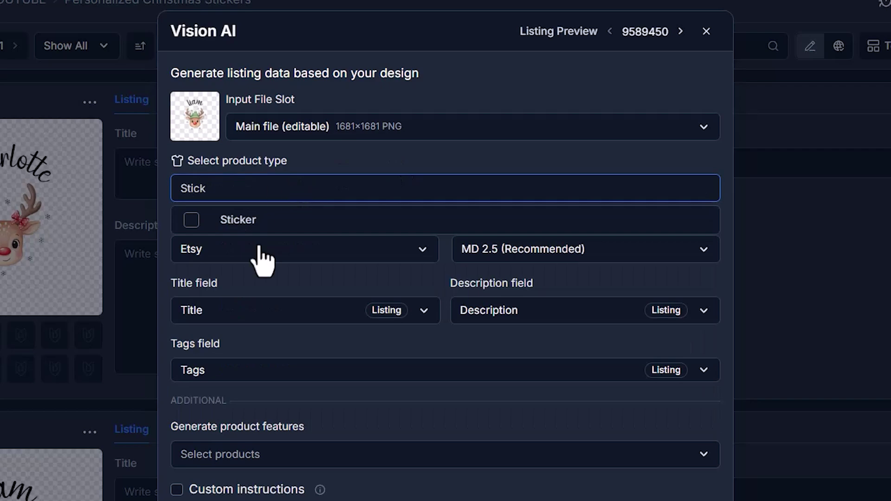
{"action": "left_click", "coordinate": [257, 226]}
{"action": "left_click", "coordinate": [310, 301]}
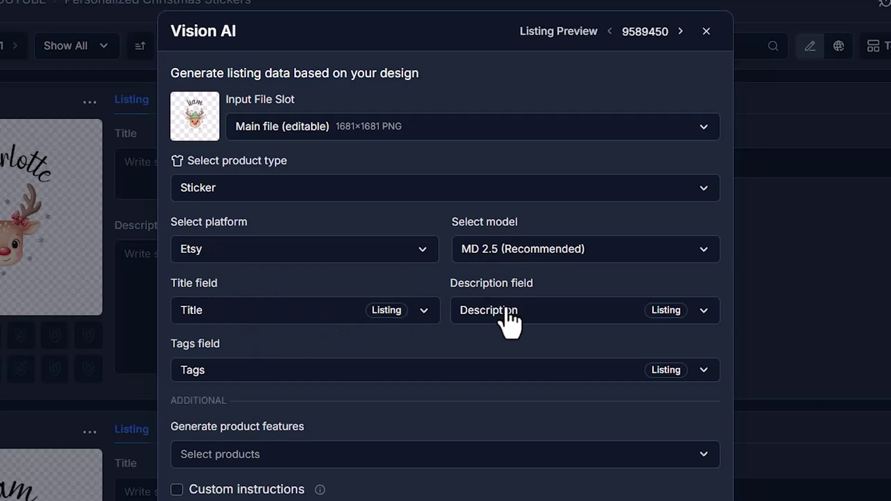
Step: Set the generated product features to Round Stickers, Indoor\Outdoor
{"action": "left_click", "coordinate": [259, 457]}
{"action": "type", "text": "Sticker"}
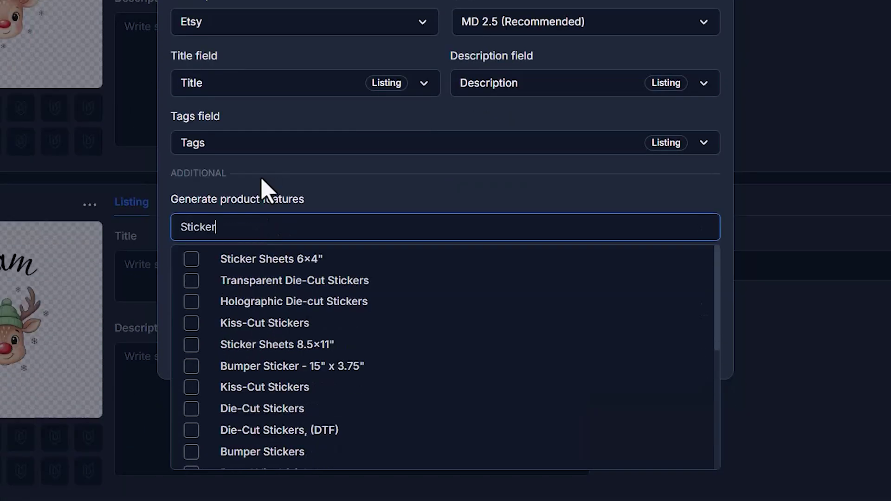
{"action": "scroll", "coordinate": [297, 306], "scroll_direction": "down", "scroll_amount": 1}
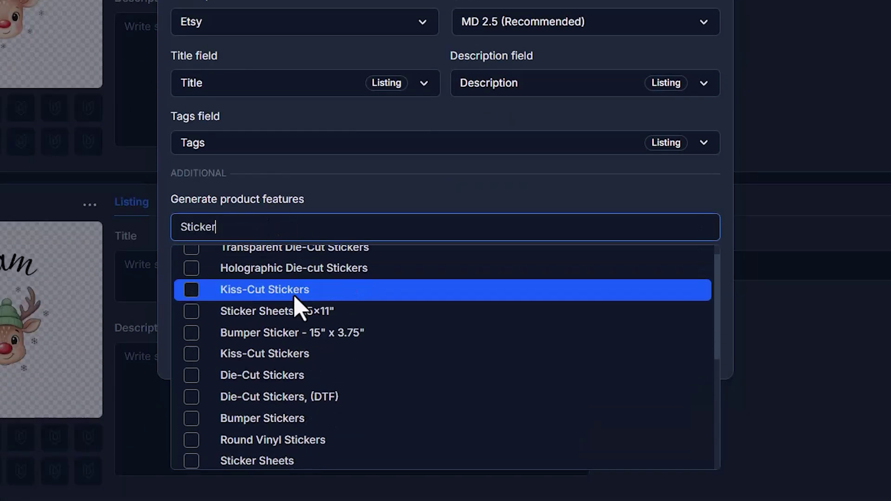
{"action": "scroll", "coordinate": [297, 302], "scroll_direction": "down", "scroll_amount": 5}
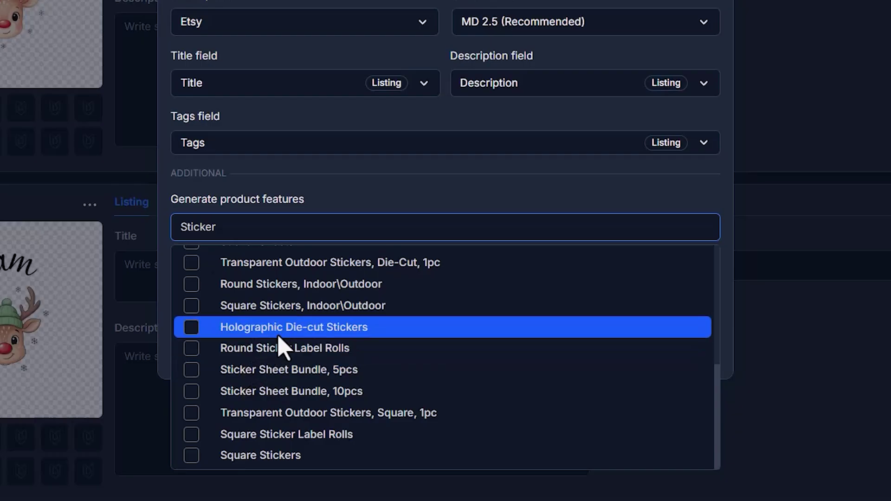
{"action": "left_click", "coordinate": [191, 285]}
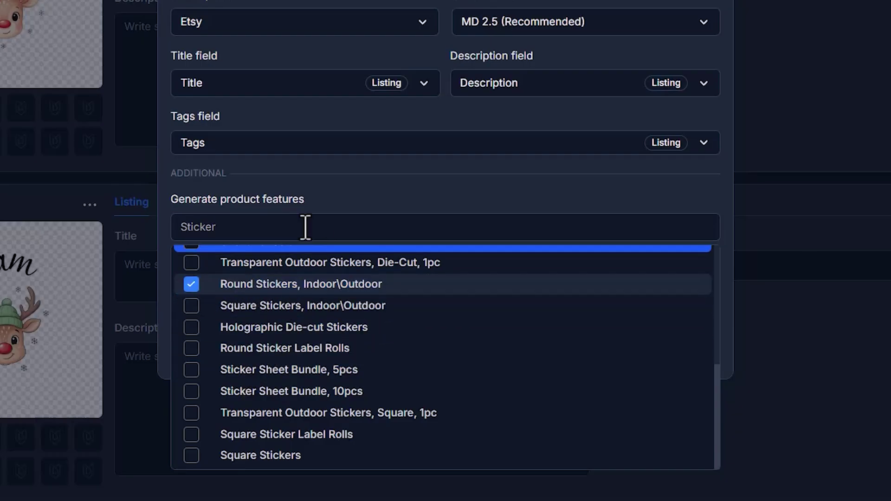
{"action": "left_click", "coordinate": [441, 199]}
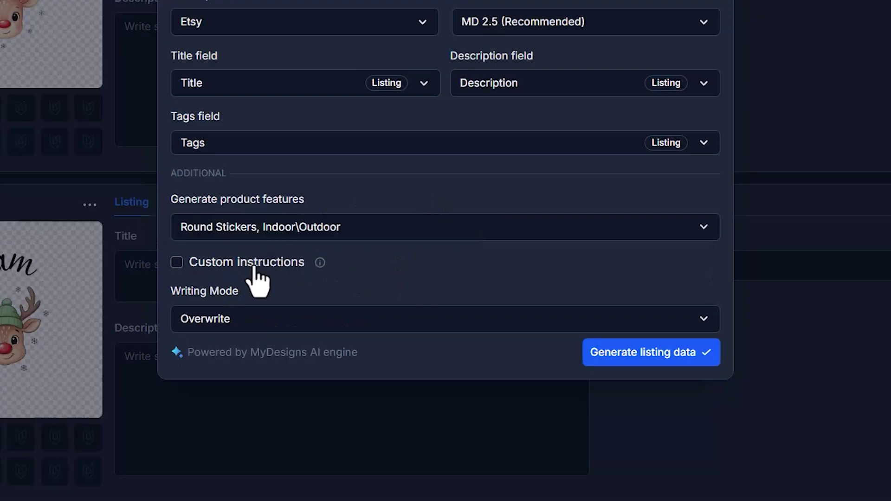
Step: Add the custom instructions "This is a personalized sticker being sold for Christmas, please include this in the data." and run Vision AI on both listings
{"action": "left_click", "coordinate": [227, 271]}
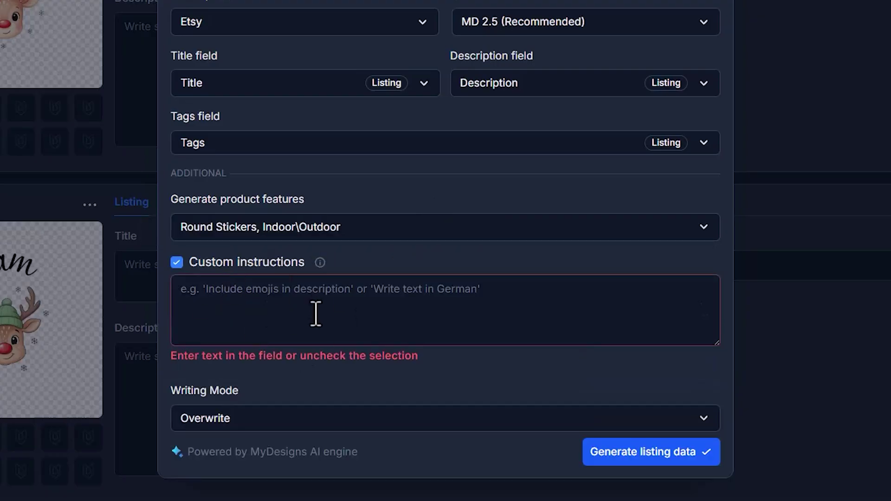
{"action": "left_click", "coordinate": [367, 310]}
{"action": "type", "text": "T"}
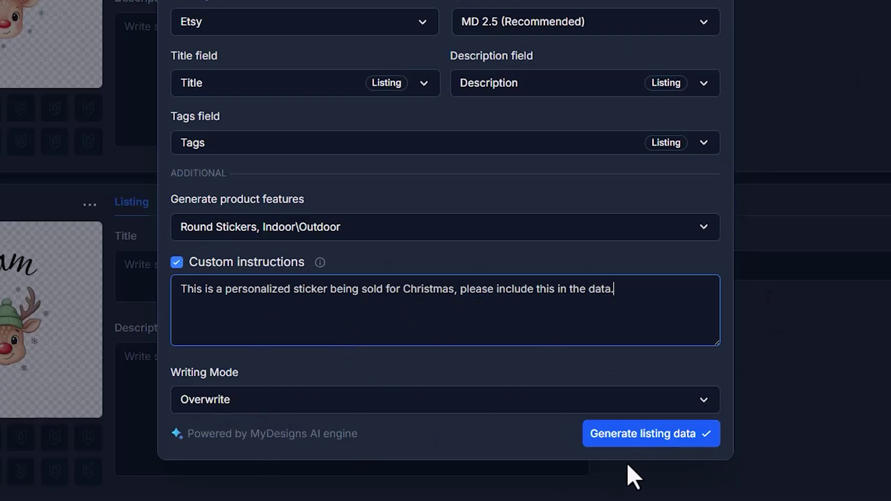
{"action": "left_click", "coordinate": [634, 445]}
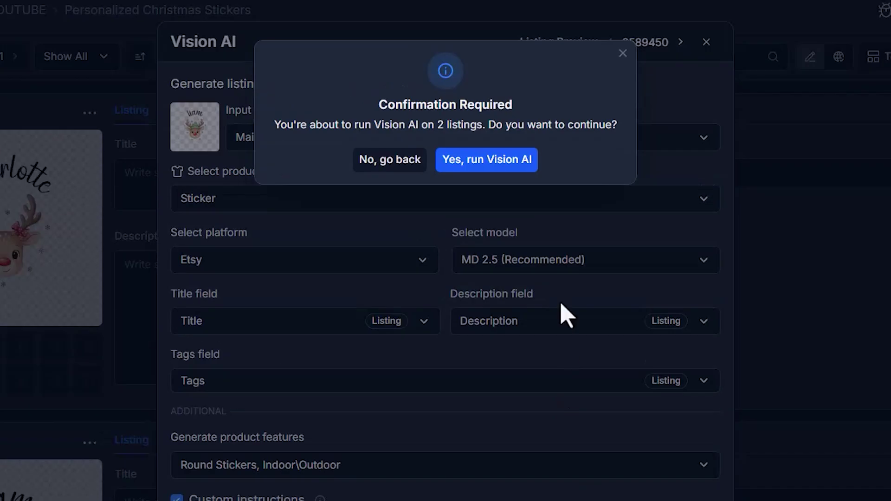
{"action": "left_click", "coordinate": [476, 163]}
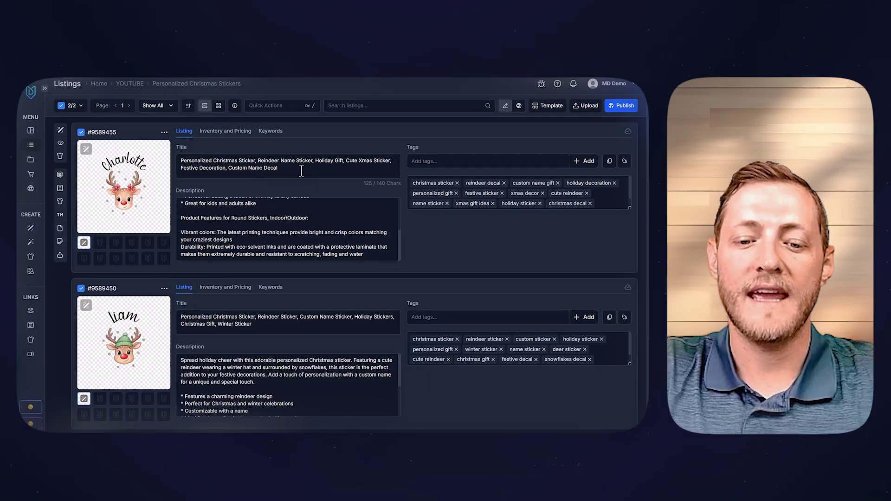
Step: Review the generated titles, descriptions and tags of both reindeer sticker listings
{"action": "left_click", "coordinate": [273, 329]}
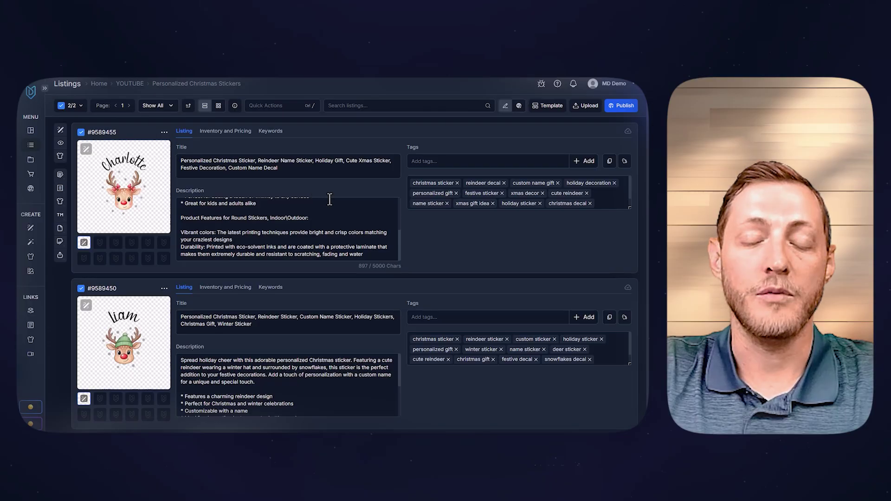
{"action": "scroll", "coordinate": [320, 198], "scroll_direction": "up", "scroll_amount": 5}
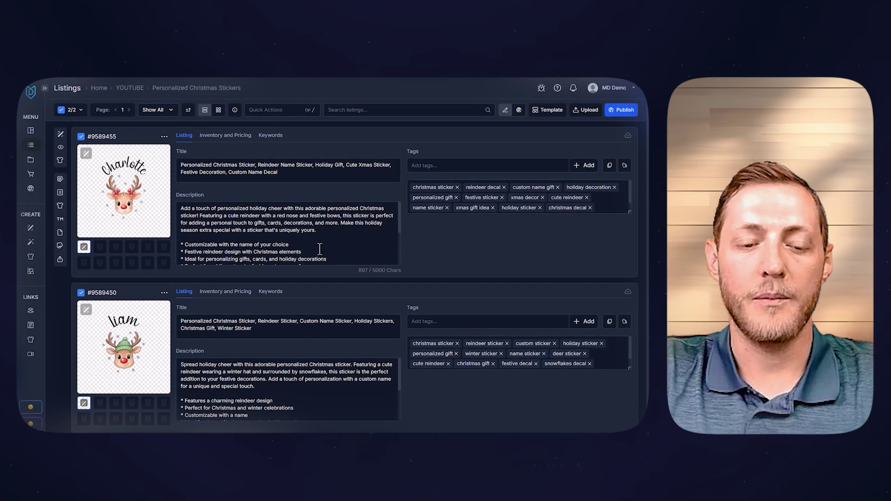
{"action": "scroll", "coordinate": [294, 253], "scroll_direction": "down", "scroll_amount": 2}
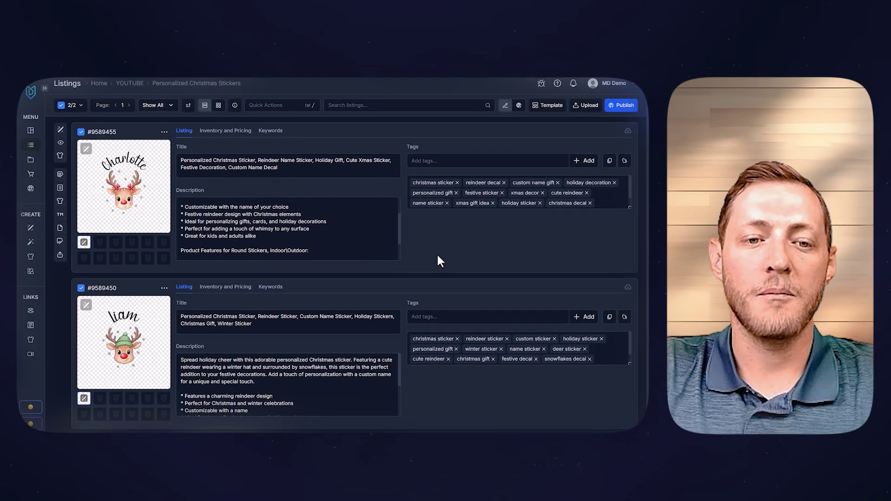
{"action": "scroll", "coordinate": [436, 257], "scroll_direction": "down", "scroll_amount": 1}
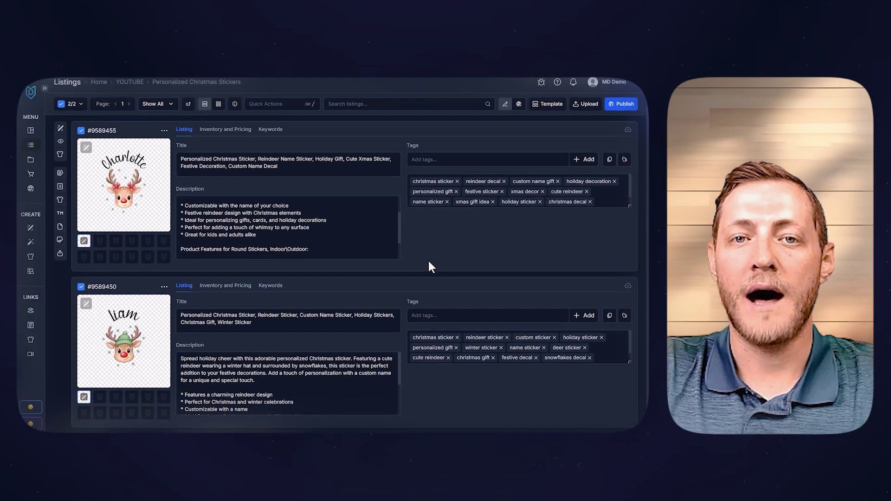
{"action": "left_click", "coordinate": [382, 251]}
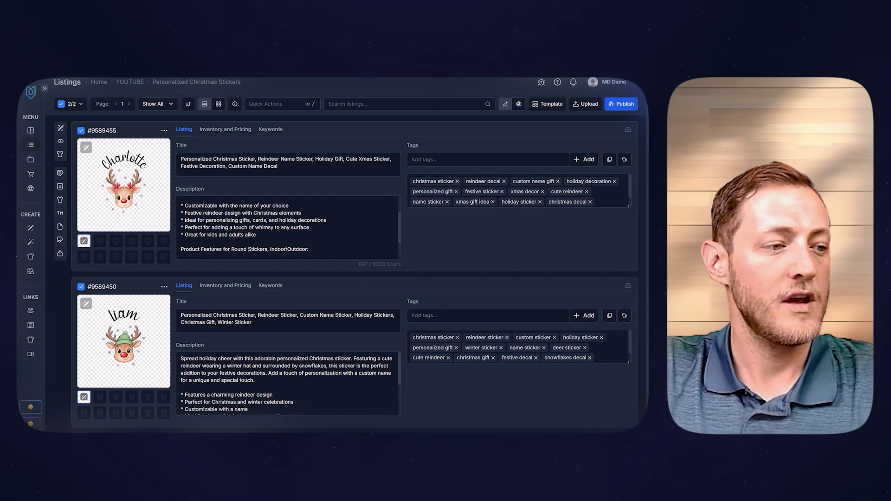
Step: Upload the Christmas Mock 1 image from the file folder into the Mockup 6 slot of both listings
{"action": "left_click_drag", "start_coordinate": [293, 209], "coordinate": [420, 194]}
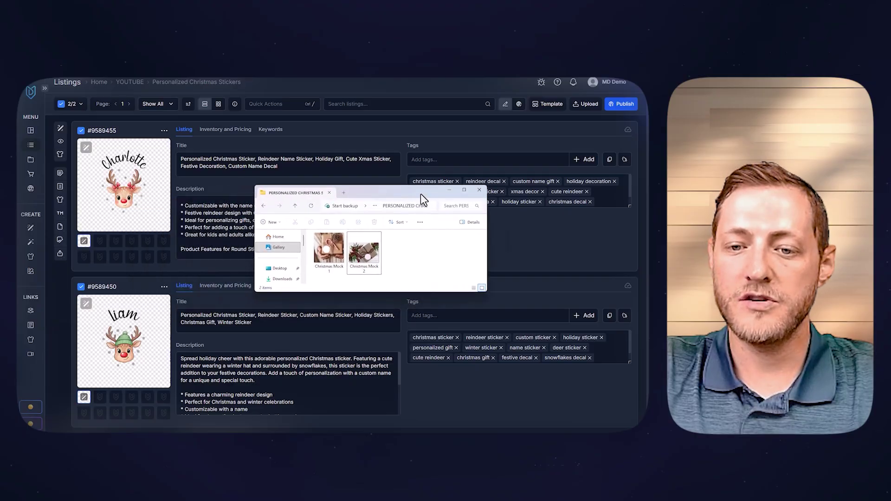
{"action": "left_click", "coordinate": [383, 266]}
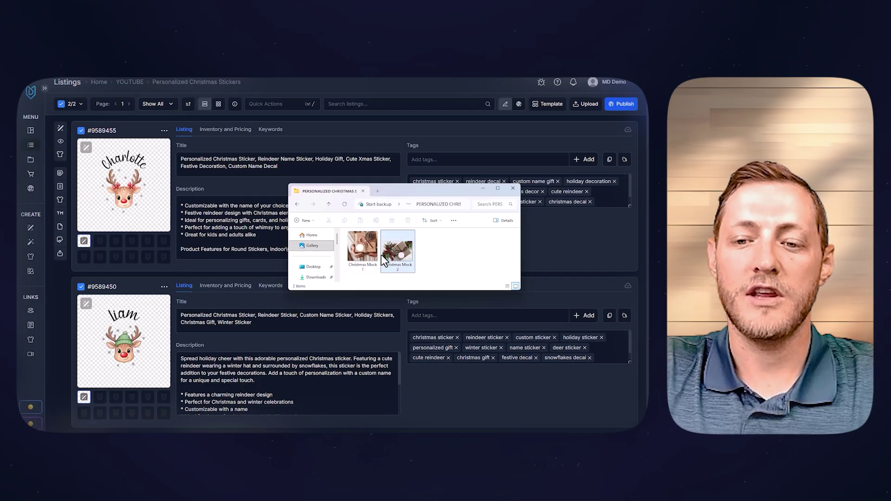
{"action": "left_click_drag", "start_coordinate": [383, 259], "coordinate": [143, 262]}
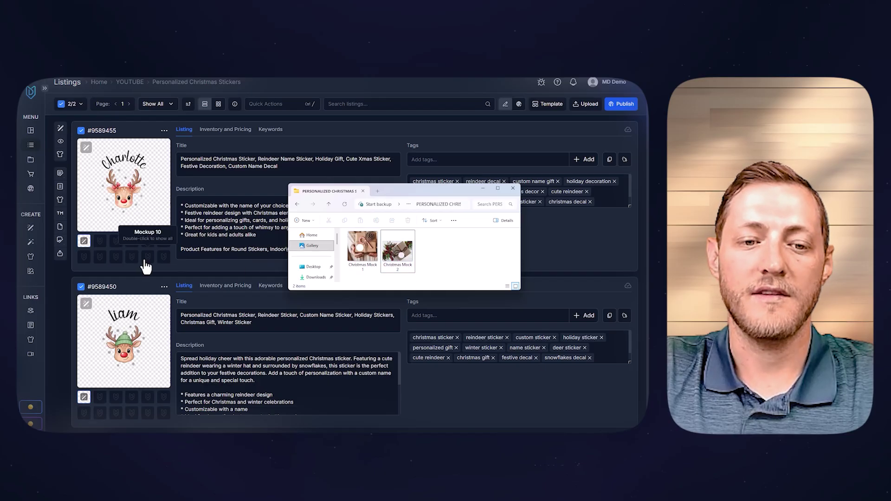
{"action": "left_click", "coordinate": [85, 260]}
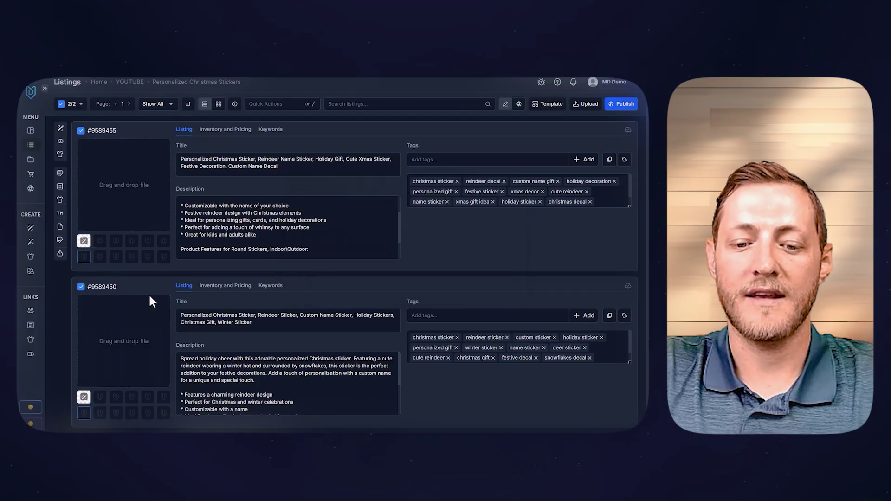
{"action": "key", "text": "alt+Tab"}
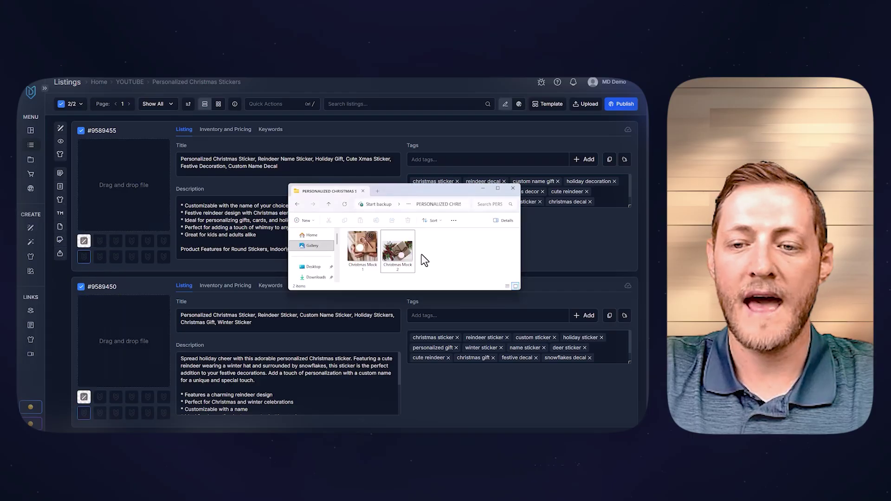
{"action": "left_click_drag", "start_coordinate": [363, 251], "coordinate": [138, 204]}
{"action": "left_click", "coordinate": [345, 246]}
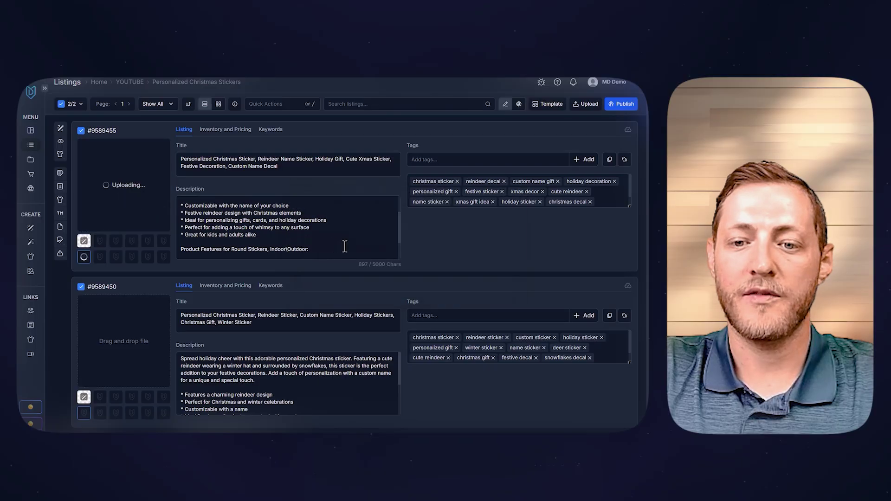
{"action": "key", "text": "alt+Tab"}
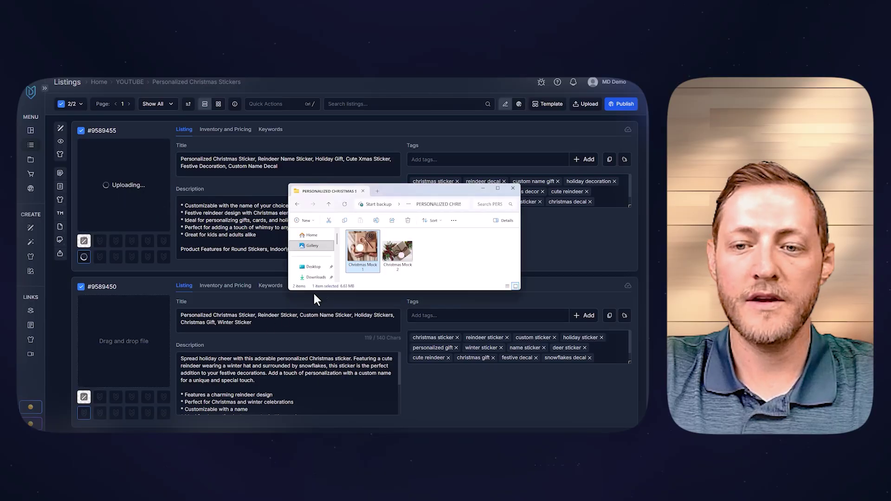
{"action": "left_click_drag", "start_coordinate": [389, 253], "coordinate": [140, 330]}
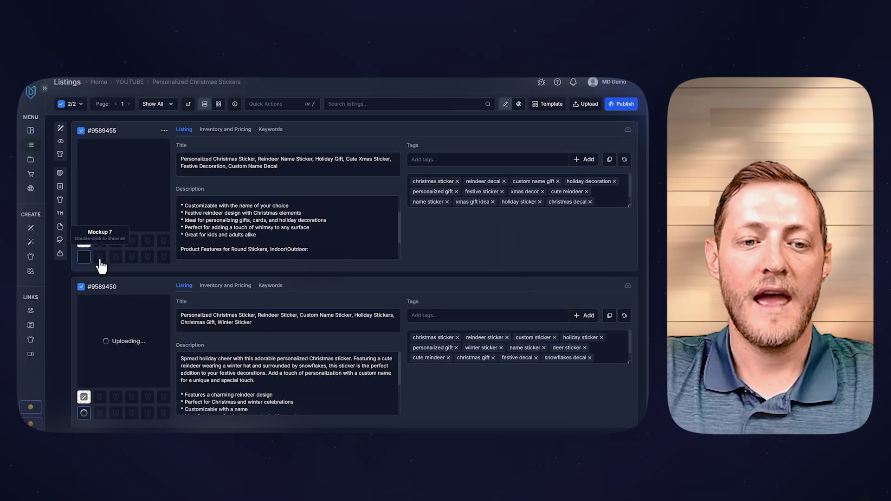
Step: Upload the Christmas Mock 2 image from the file folder into the Mockup 7 slot of both listings
{"action": "key", "text": "alt+Tab"}
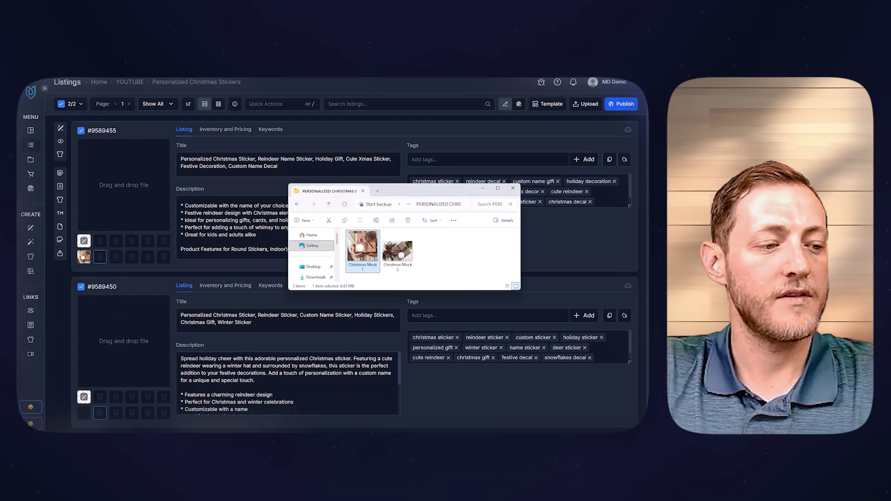
{"action": "left_click_drag", "start_coordinate": [398, 252], "coordinate": [149, 191]}
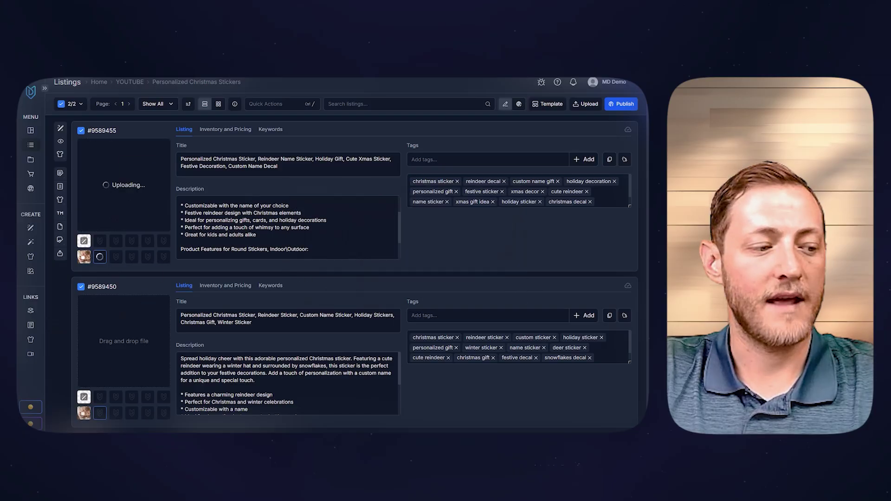
{"action": "key", "text": "alt+Tab"}
{"action": "left_click_drag", "start_coordinate": [399, 260], "coordinate": [153, 320]}
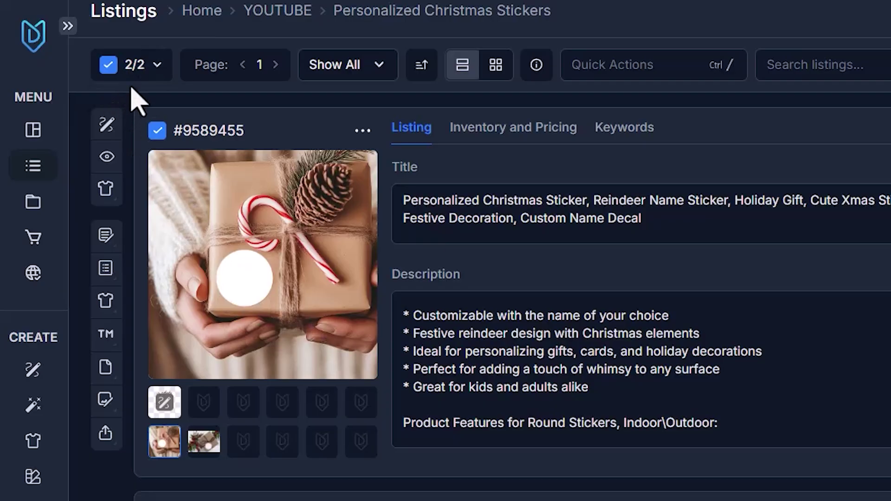
Step: Open Canvas for both listings and create a custom-size template 2000 wide by 2000 high
{"action": "left_click", "coordinate": [112, 134]}
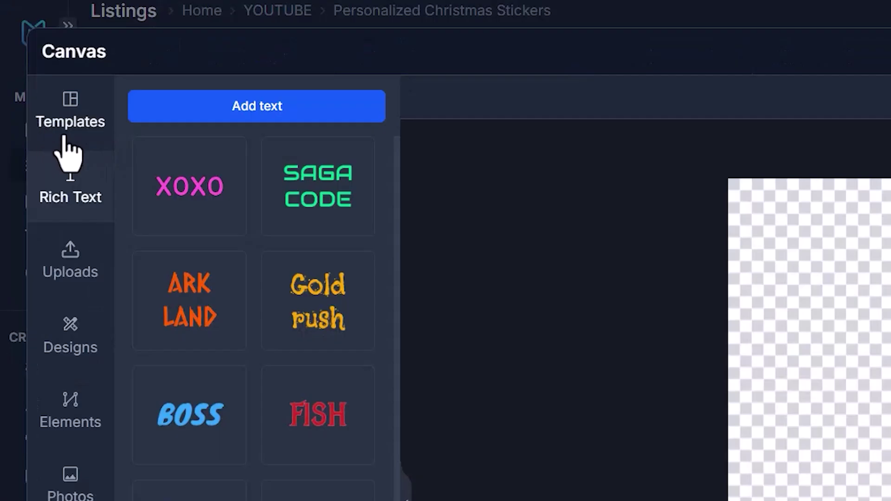
{"action": "left_click", "coordinate": [44, 132]}
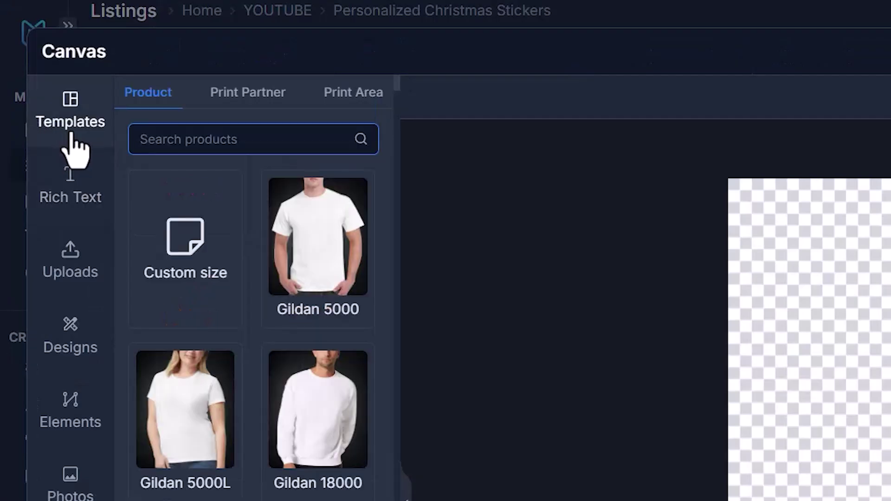
{"action": "left_click", "coordinate": [194, 253]}
{"action": "left_click", "coordinate": [180, 218]}
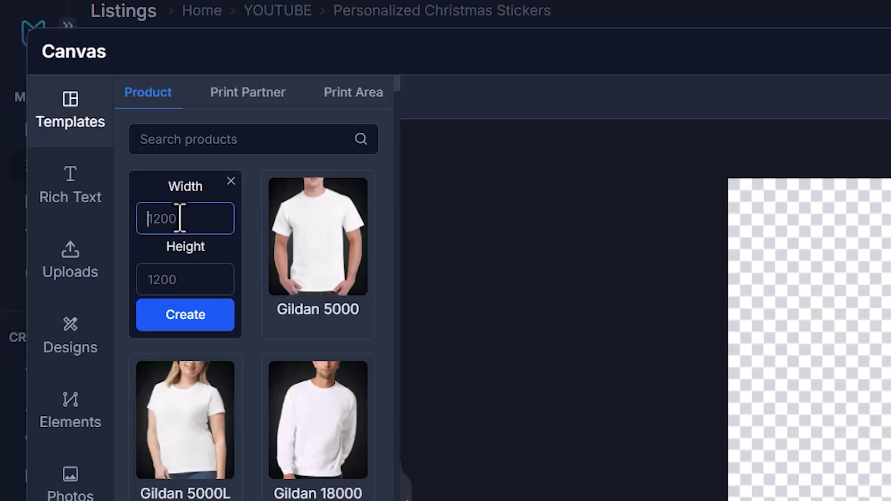
{"action": "type", "text": "2000"}
{"action": "key", "text": "Tab"}
{"action": "type", "text": "200"}
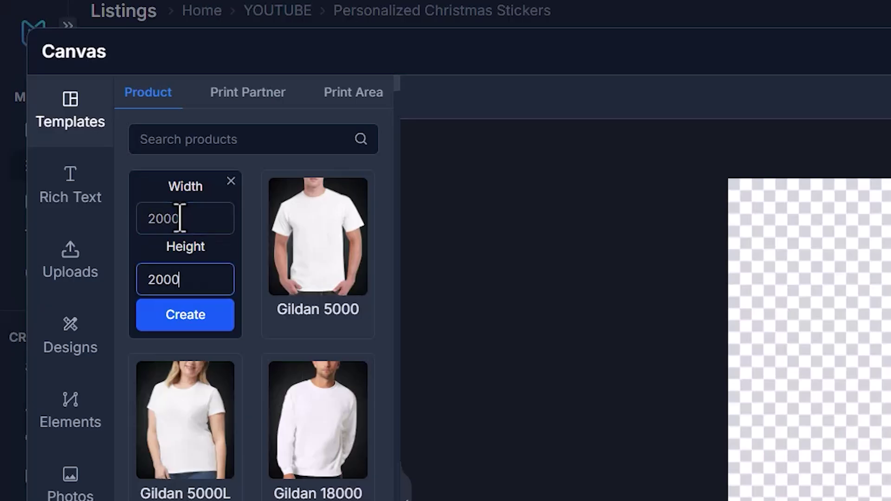
{"action": "left_click", "coordinate": [186, 322]}
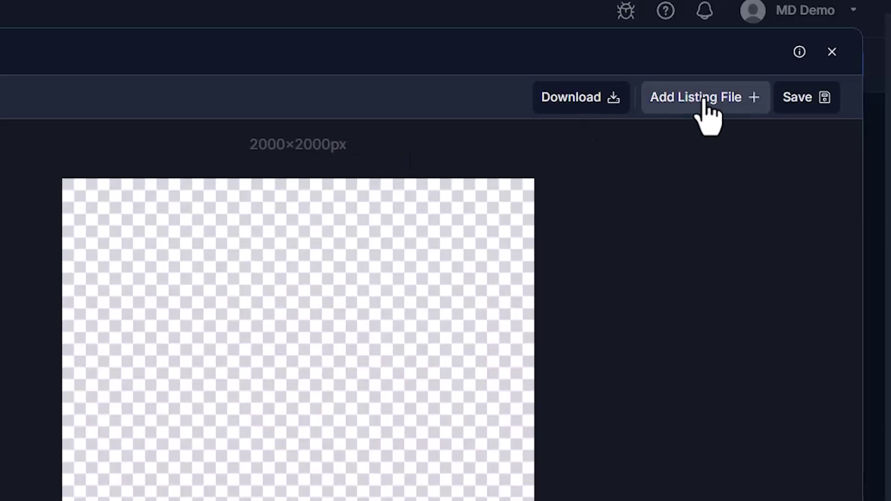
Step: Add the Mockup 7 listing file to all canvas designs and select the placed gift photo
{"action": "left_click", "coordinate": [707, 108]}
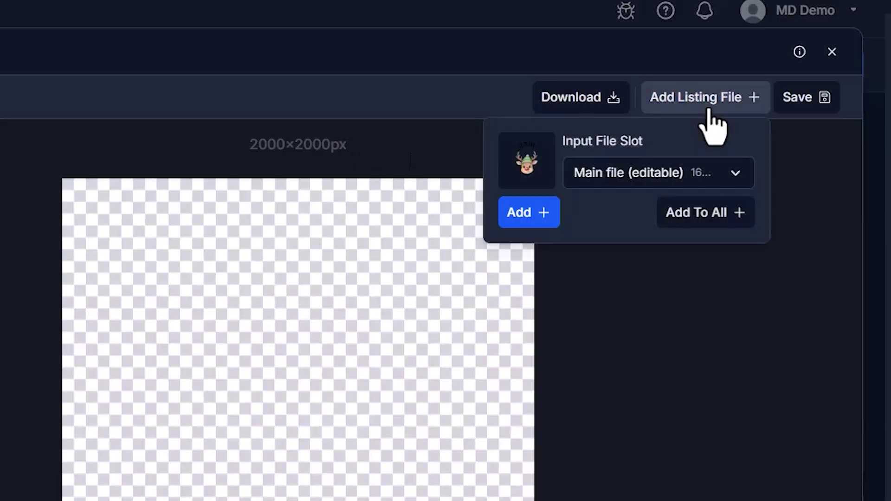
{"action": "left_click", "coordinate": [735, 173]}
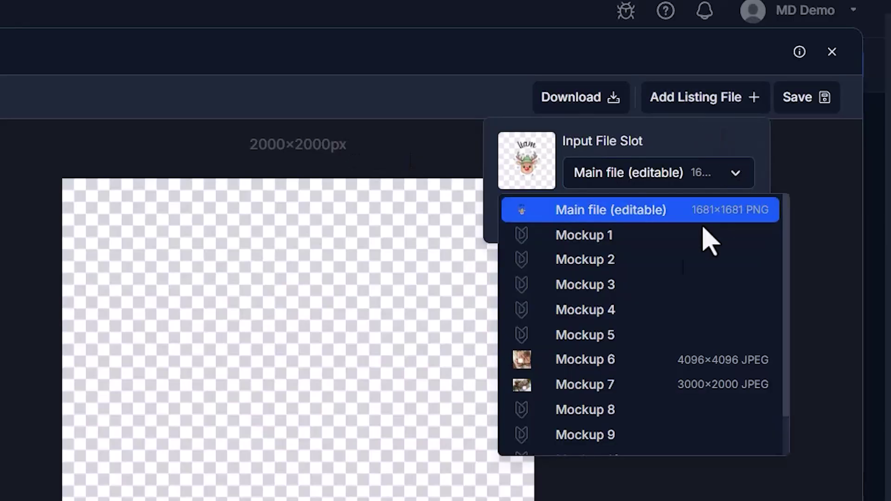
{"action": "left_click", "coordinate": [611, 384]}
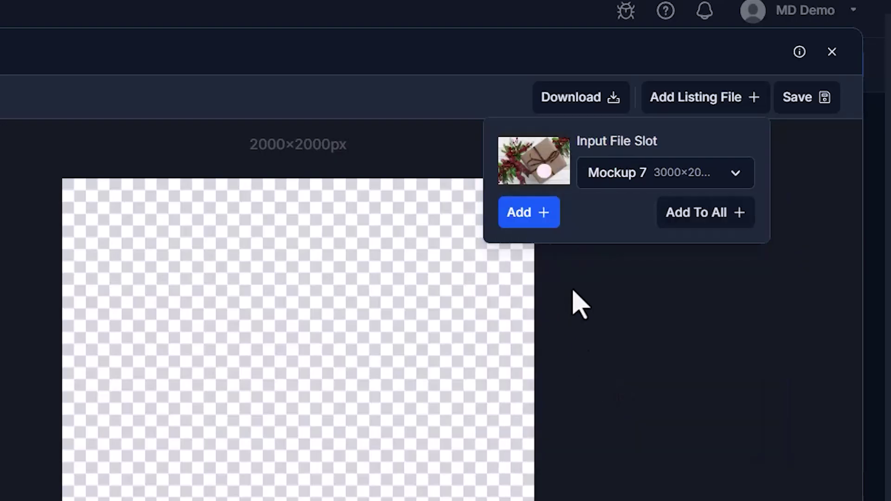
{"action": "left_click", "coordinate": [719, 223]}
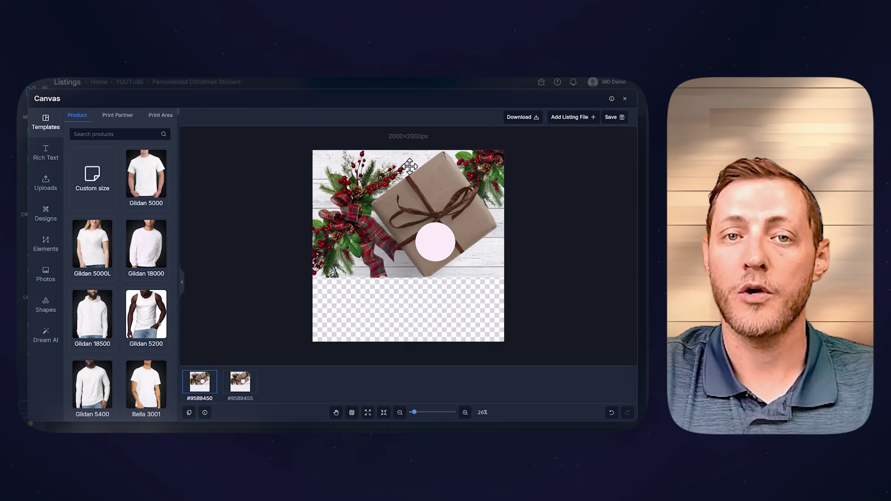
{"action": "left_click", "coordinate": [395, 191]}
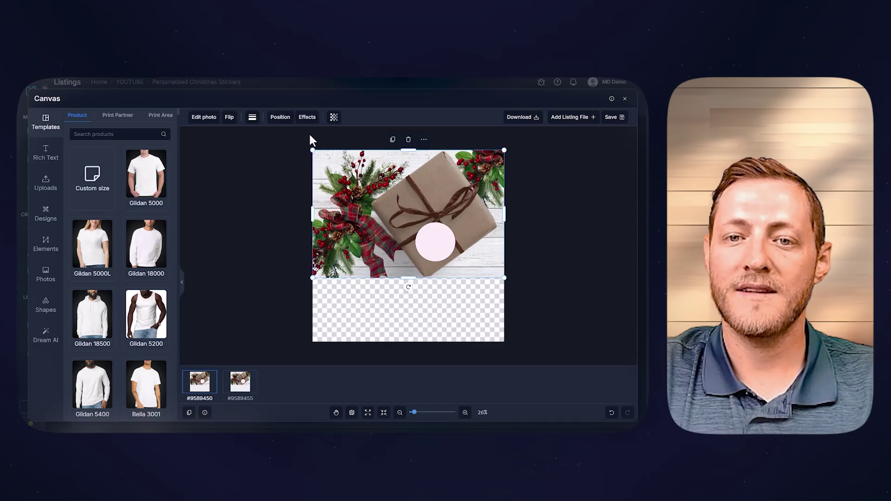
Step: Fit the gift photo to the artboard height and shift it left to about X -902 px, framing the wrapped gift
{"action": "left_click", "coordinate": [284, 119]}
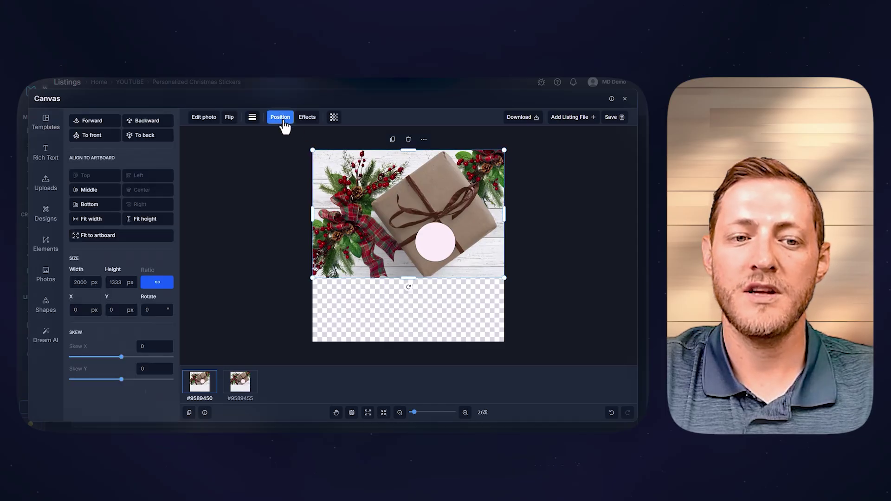
{"action": "left_click", "coordinate": [148, 224]}
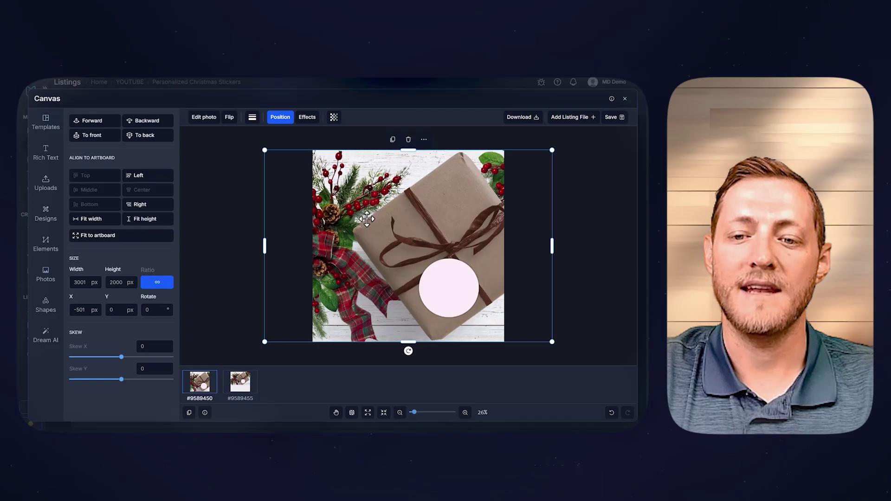
{"action": "left_click", "coordinate": [262, 207]}
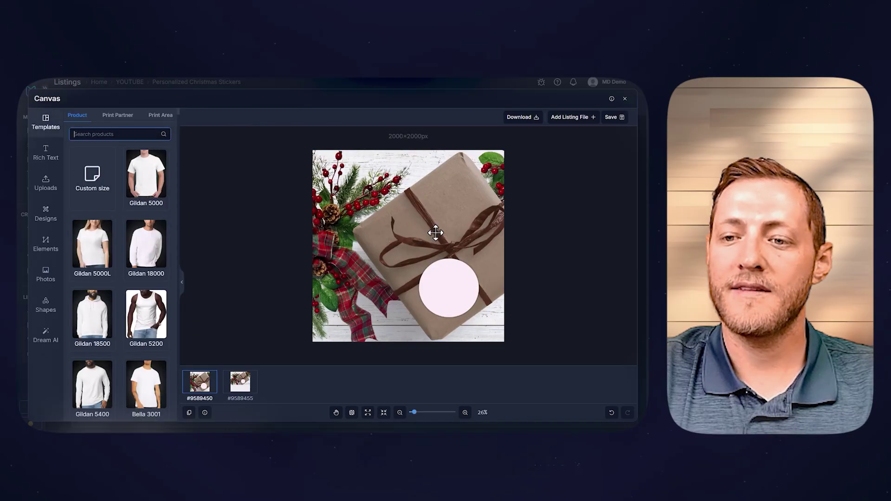
{"action": "left_click", "coordinate": [462, 215]}
{"action": "left_click_drag", "start_coordinate": [462, 215], "coordinate": [424, 214]}
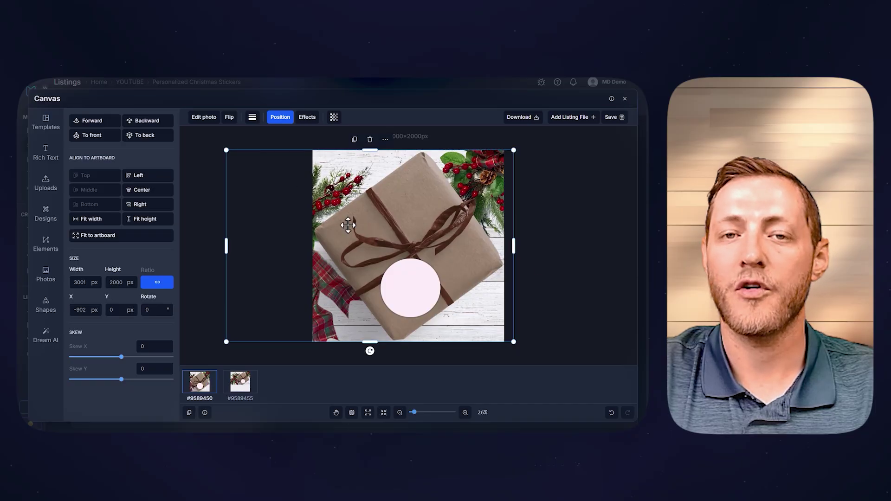
Step: Sync the gift photo's size and position to the other canvas design
{"action": "right_click", "coordinate": [374, 222]}
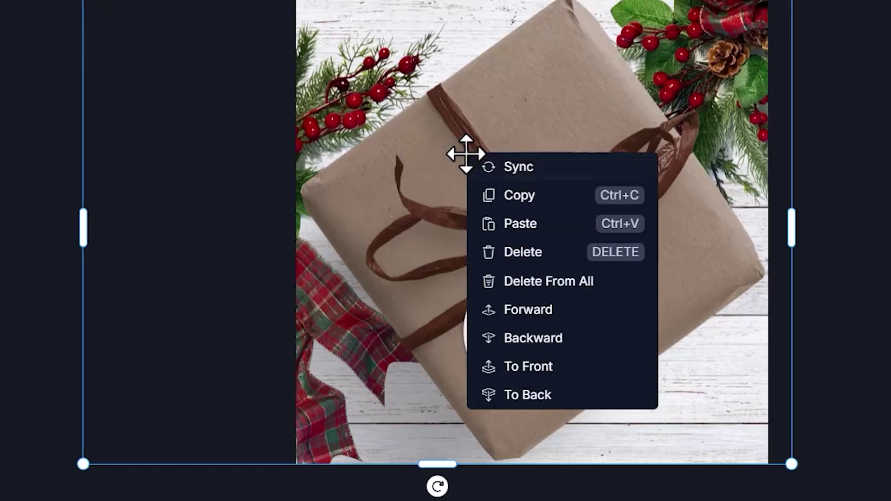
{"action": "left_click", "coordinate": [519, 171]}
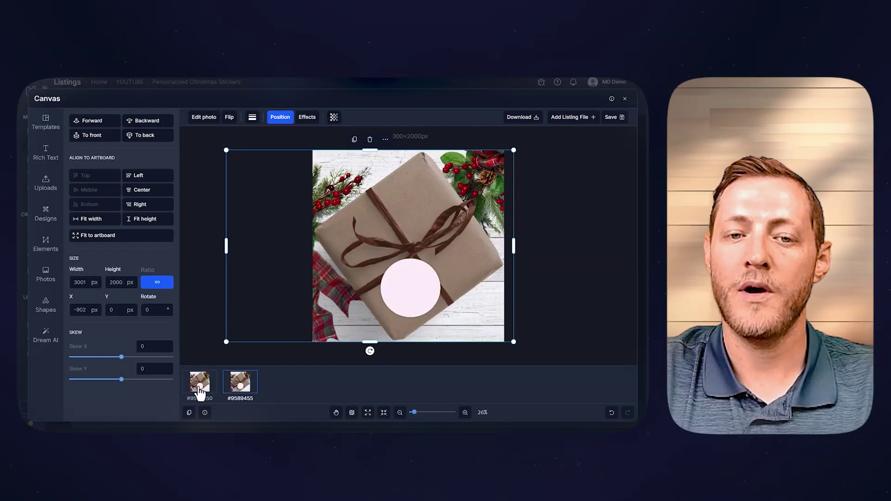
{"action": "left_click", "coordinate": [556, 252]}
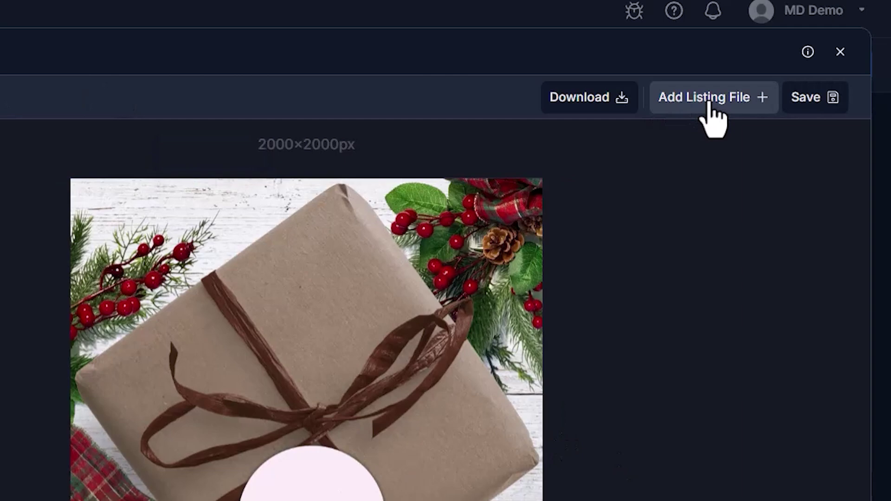
Step: Add the Main file (editable) sticker design to all canvas designs over the gift photo
{"action": "left_click", "coordinate": [567, 119]}
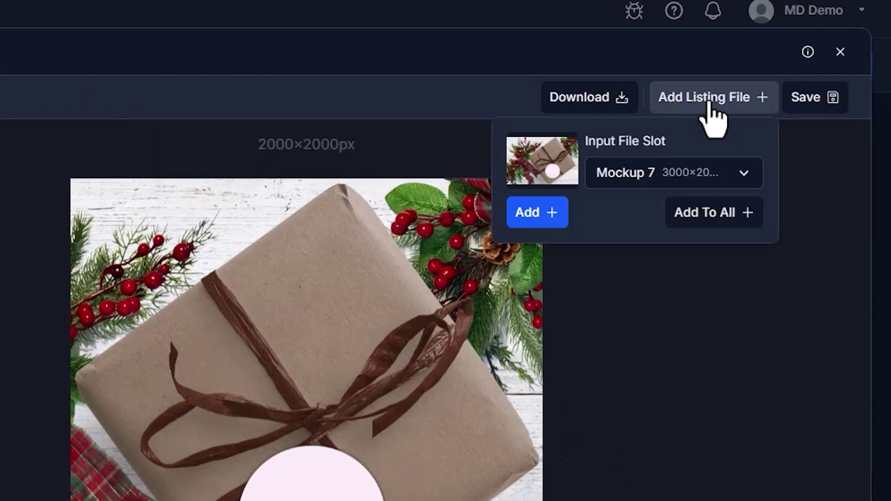
{"action": "left_click", "coordinate": [681, 183]}
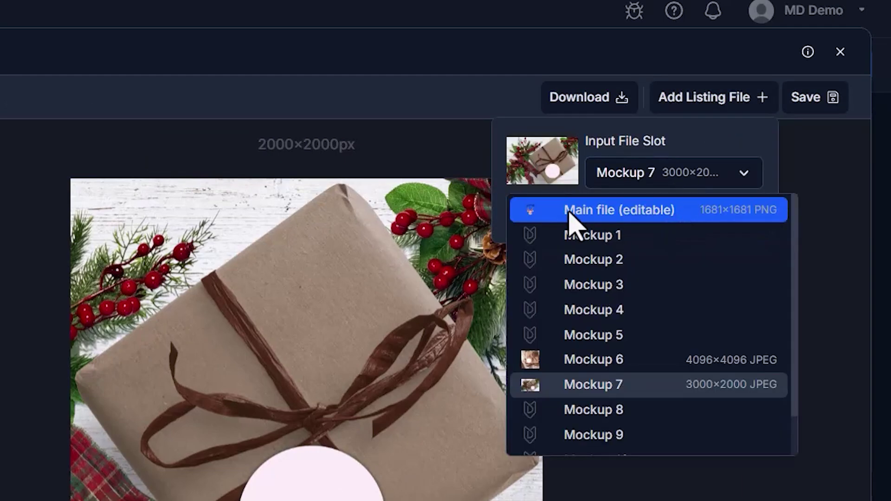
{"action": "left_click", "coordinate": [590, 212]}
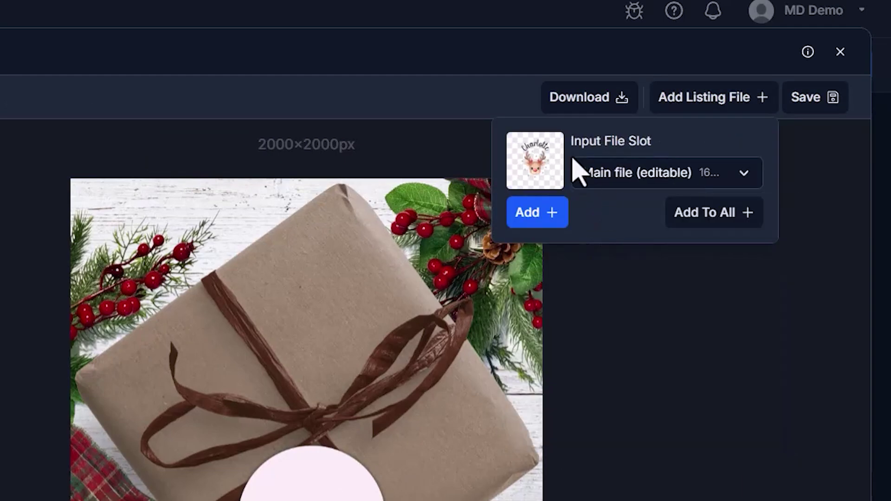
{"action": "left_click", "coordinate": [700, 219]}
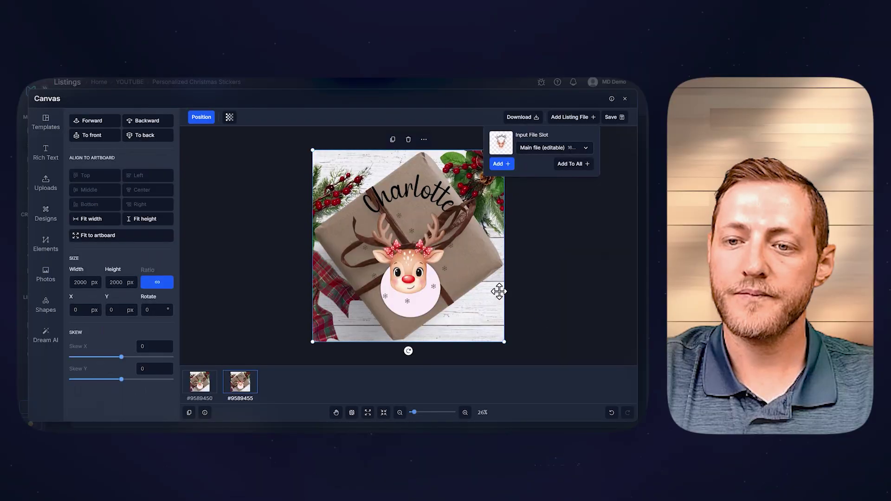
Step: Shrink the reindeer name design to about 832 × 832 px and centre it on the gift's pink circle
{"action": "left_click", "coordinate": [426, 266]}
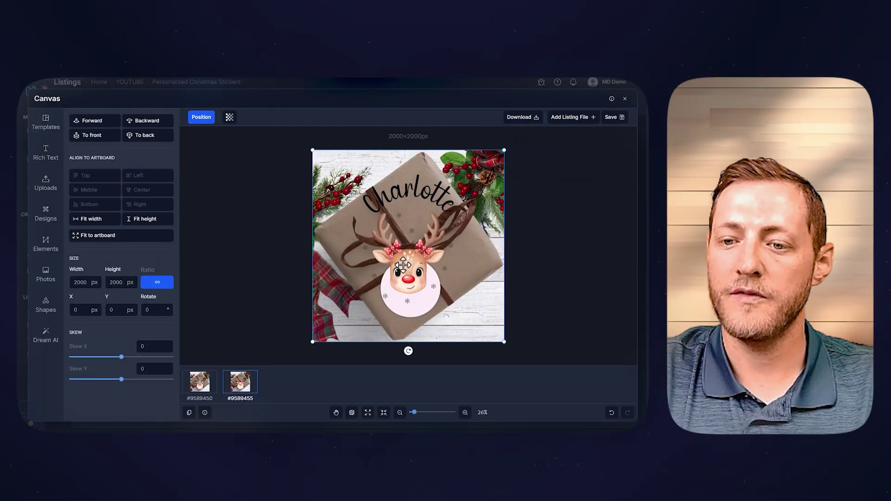
{"action": "left_click", "coordinate": [402, 265]}
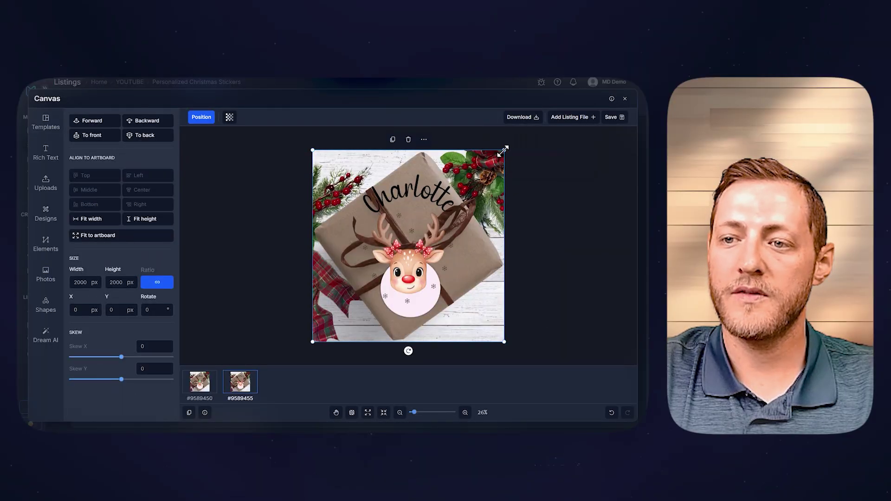
{"action": "left_click_drag", "start_coordinate": [504, 151], "coordinate": [392, 263]}
{"action": "left_click_drag", "start_coordinate": [350, 300], "coordinate": [408, 291]}
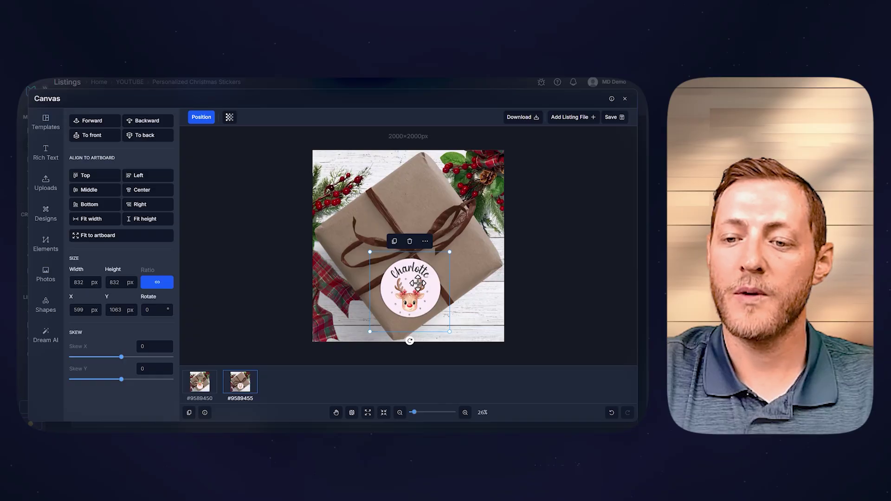
Step: Sync the reindeer design's placement to the other canvas and nudge that canvas's design down to Y 1066 px
{"action": "right_click", "coordinate": [418, 283]}
{"action": "key", "text": "Escape"}
{"action": "left_click", "coordinate": [200, 383]}
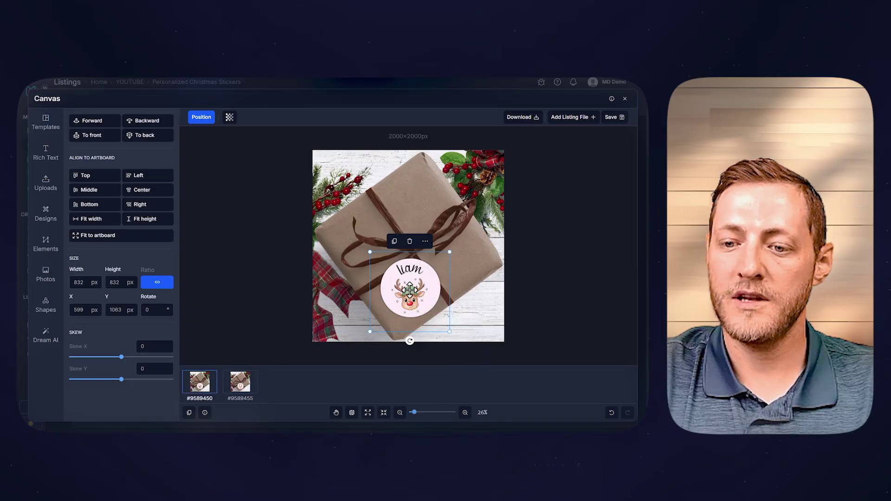
{"action": "left_click_drag", "start_coordinate": [410, 290], "coordinate": [412, 290]}
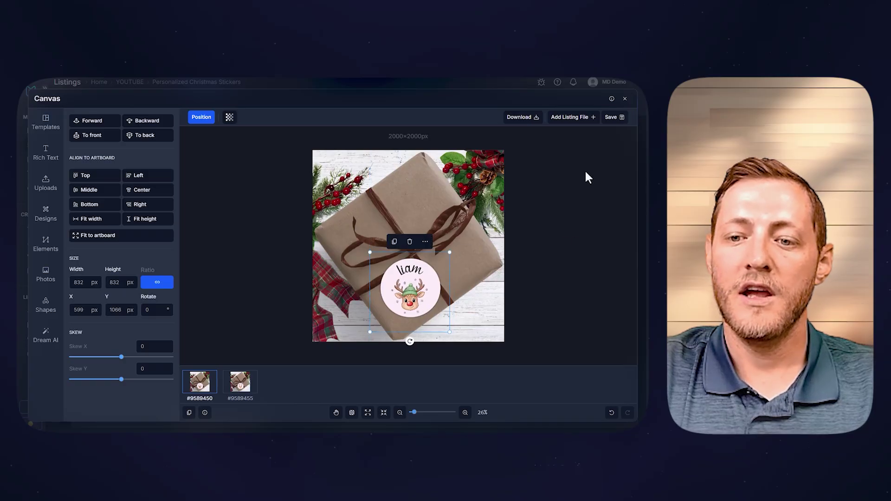
{"action": "left_click", "coordinate": [557, 195]}
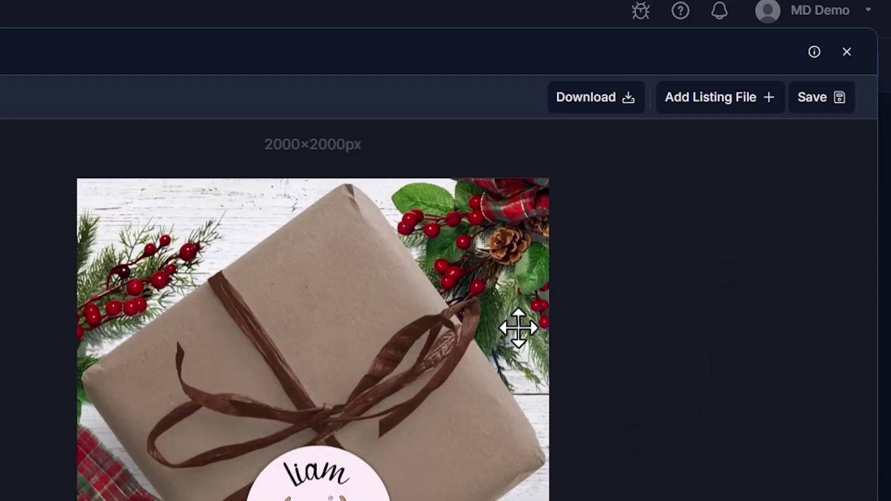
Step: Save the finished canvas mockups to the Mockup 7 slot in PNG format
{"action": "left_click", "coordinate": [618, 119]}
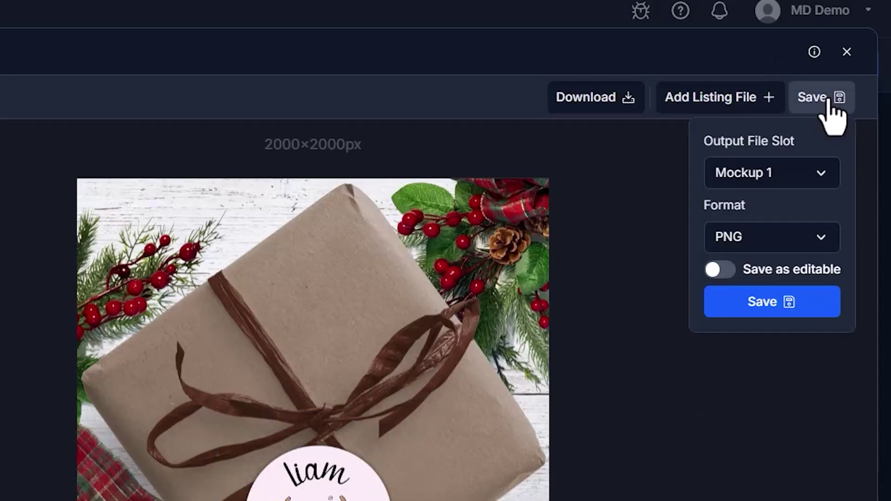
{"action": "left_click", "coordinate": [789, 182]}
{"action": "left_click", "coordinate": [643, 385]}
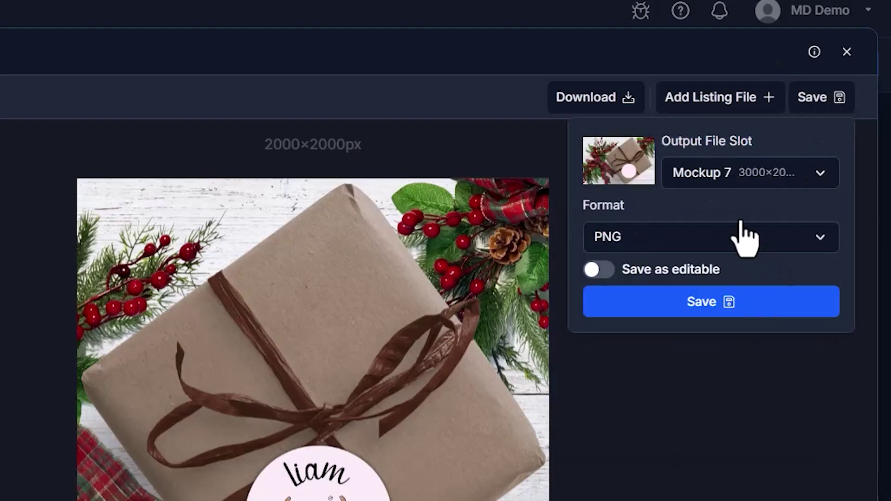
{"action": "left_click", "coordinate": [682, 319]}
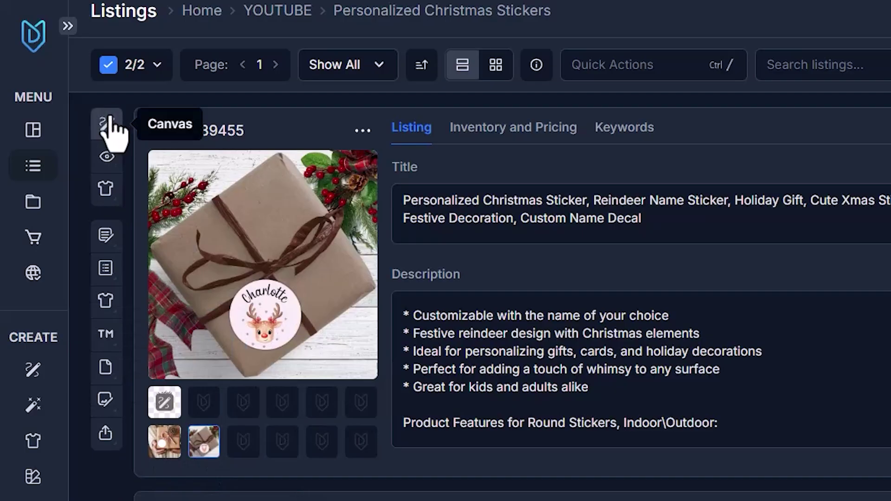
Step: Open both listings in Canvas again and create a custom-size template 2000 wide by 2000 high
{"action": "left_click", "coordinate": [110, 126]}
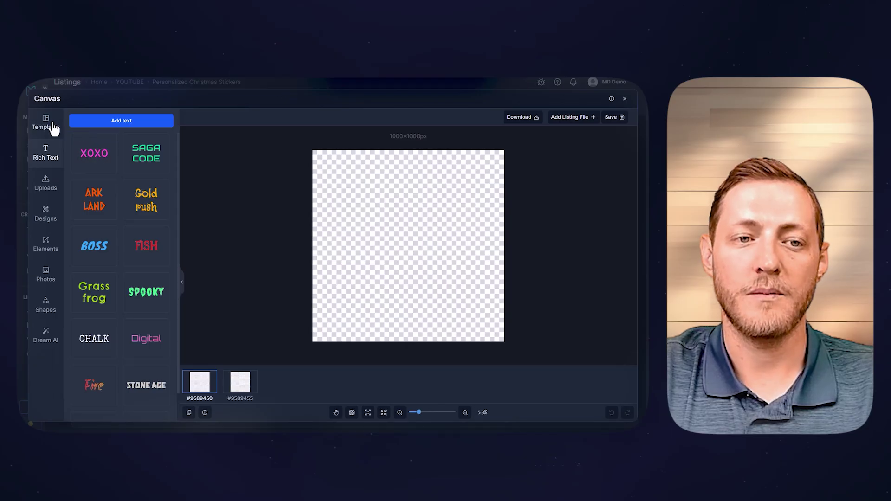
{"action": "left_click", "coordinate": [77, 110]}
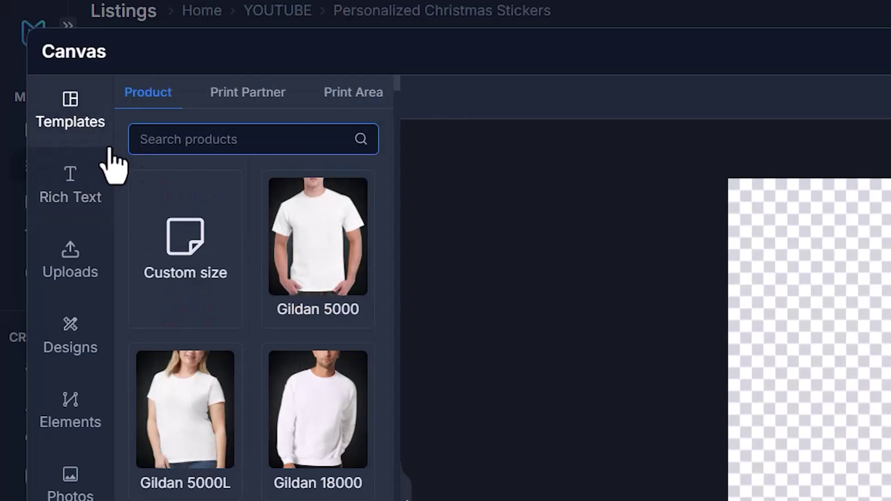
{"action": "left_click", "coordinate": [186, 223]}
{"action": "left_click", "coordinate": [213, 221]}
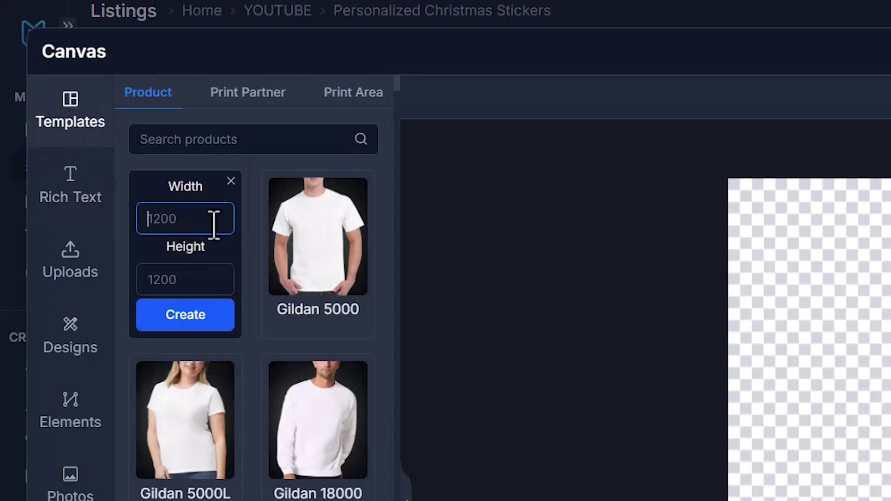
{"action": "type", "text": "2000"}
{"action": "key", "text": "Tab"}
{"action": "type", "text": "2000"}
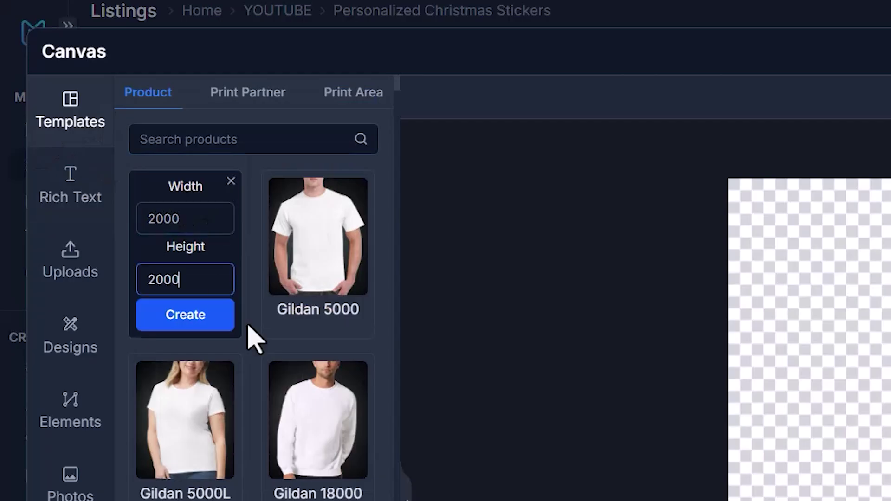
{"action": "left_click", "coordinate": [193, 316]}
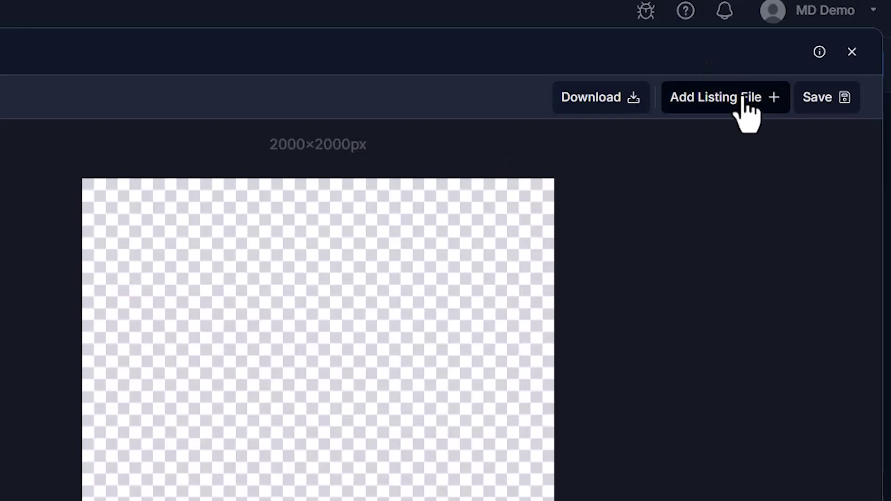
Step: Add the Mockup 6 listing file to all canvas designs
{"action": "left_click", "coordinate": [582, 118]}
{"action": "left_click", "coordinate": [577, 147]}
{"action": "left_click", "coordinate": [598, 364]}
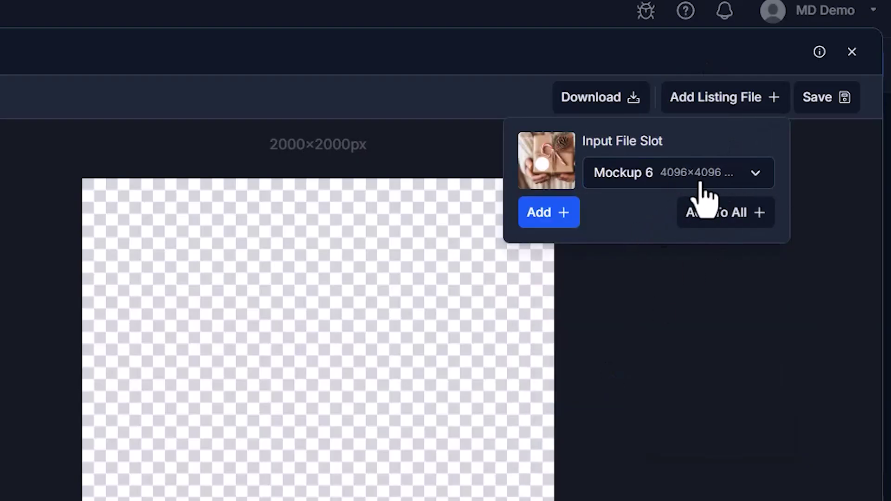
{"action": "left_click", "coordinate": [720, 213]}
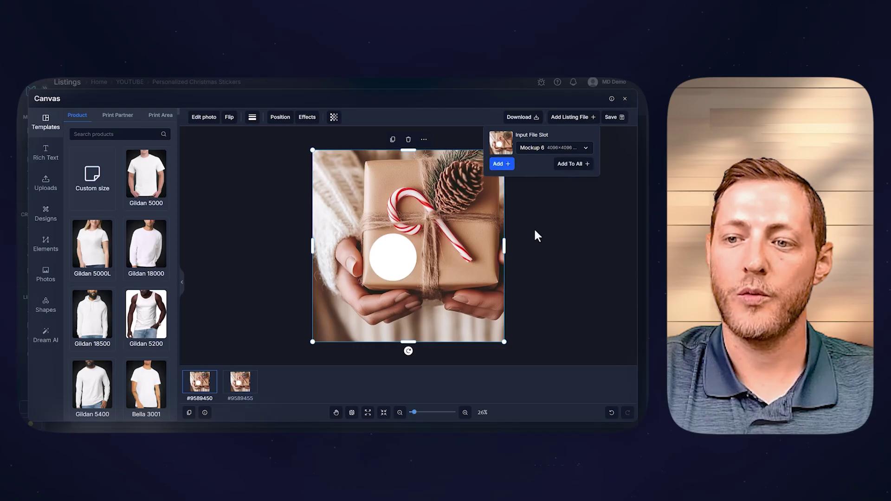
Step: Switch to the second listing's canvas and add the Main file (editable) design to all canvases over the candy cane gift photo
{"action": "left_click", "coordinate": [216, 389]}
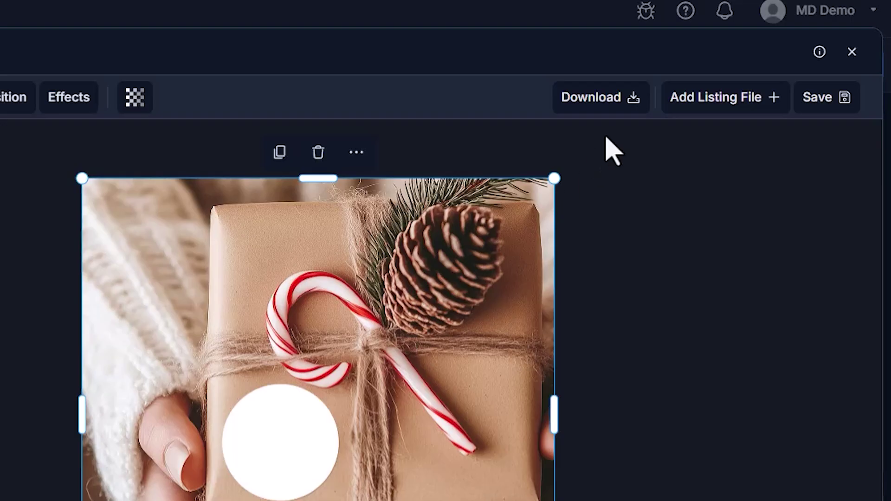
{"action": "left_click", "coordinate": [716, 97]}
{"action": "left_click", "coordinate": [692, 181]}
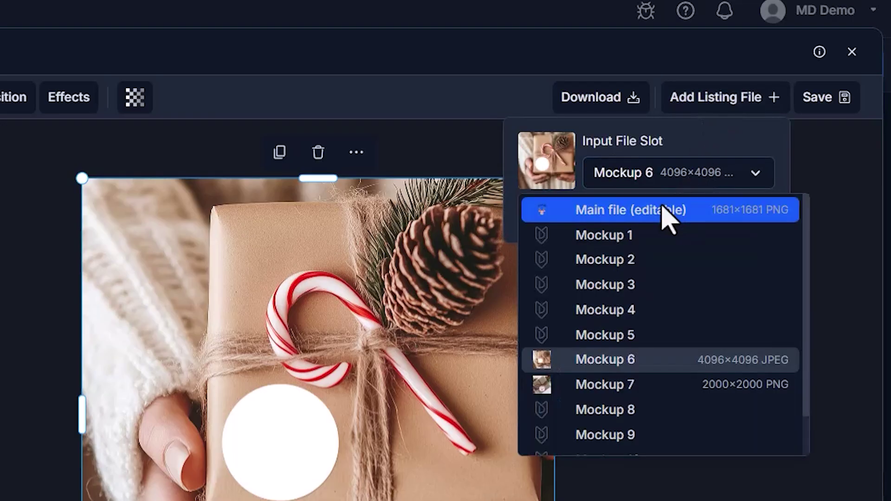
{"action": "left_click", "coordinate": [665, 209]}
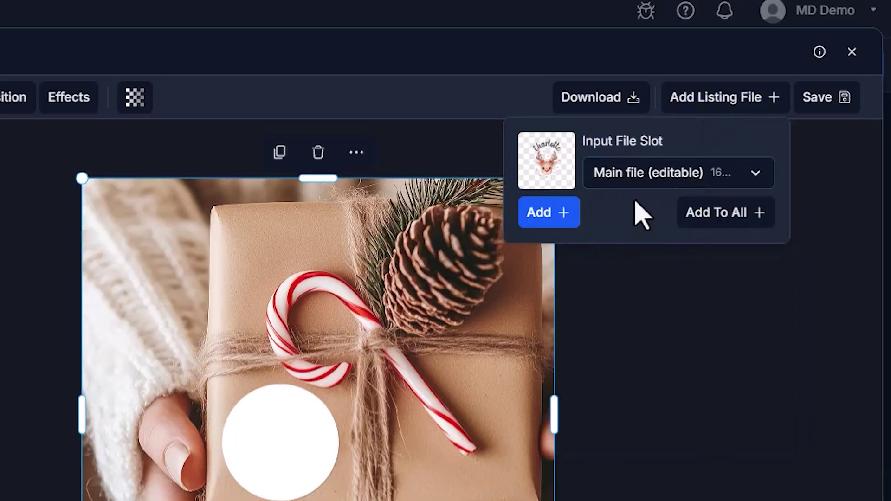
{"action": "left_click", "coordinate": [724, 222]}
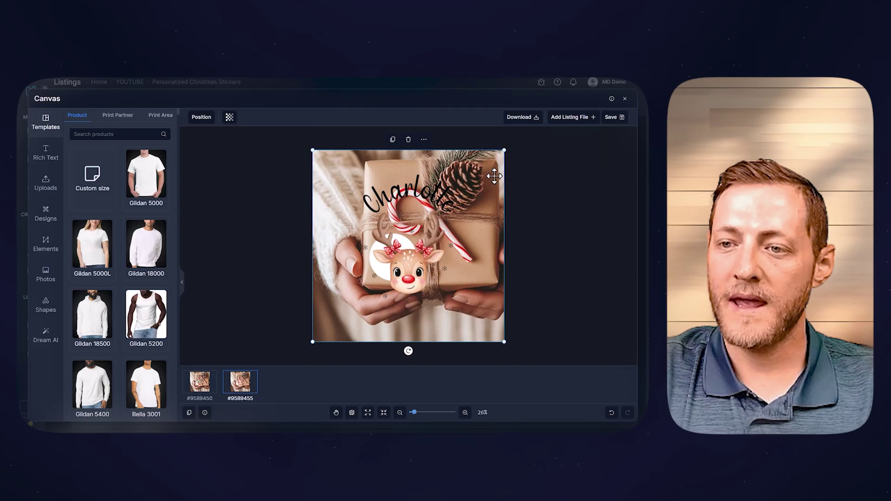
Step: Shrink the reindeer name design to fit the gift's white circle and sync its placement to the other canvas
{"action": "left_click_drag", "start_coordinate": [506, 149], "coordinate": [398, 255]}
{"action": "right_click", "coordinate": [398, 255]}
{"action": "left_click", "coordinate": [420, 267]}
{"action": "left_click", "coordinate": [201, 391]}
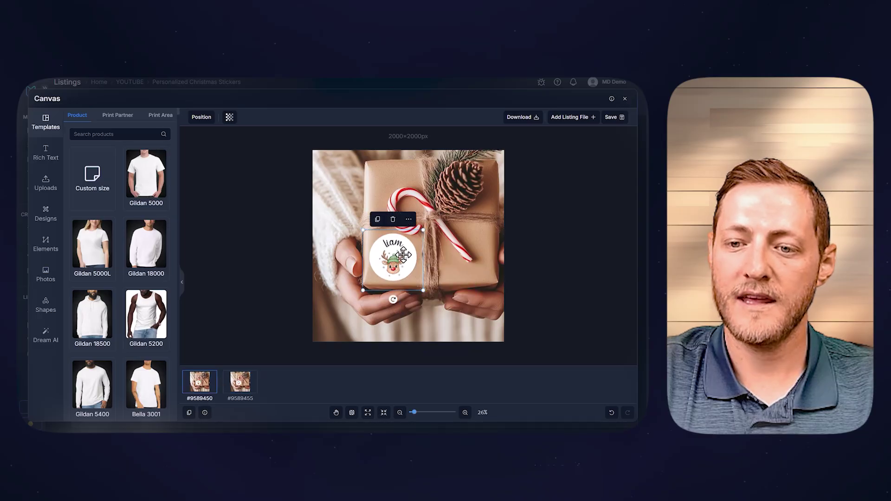
Step: Save the candy cane gift canvases to the Mockup 6 output file slot in PNG format, not as editable
{"action": "left_click", "coordinate": [611, 117]}
{"action": "left_click", "coordinate": [571, 149]}
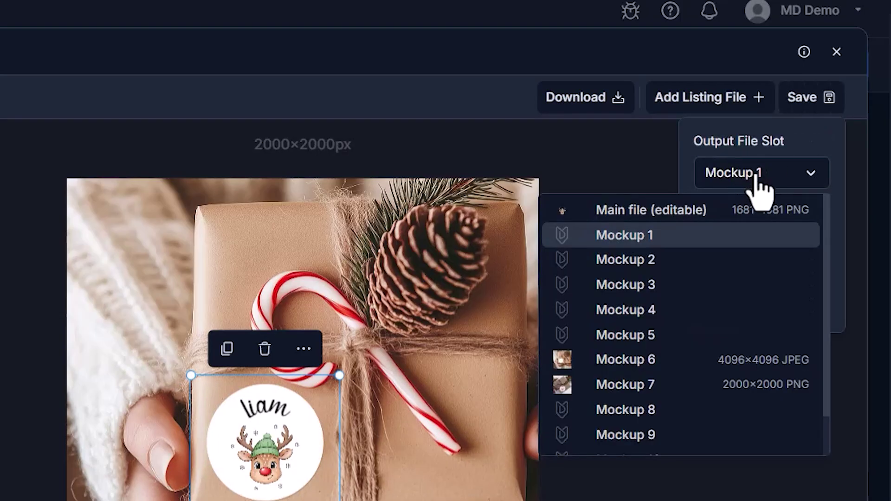
{"action": "left_click", "coordinate": [635, 362]}
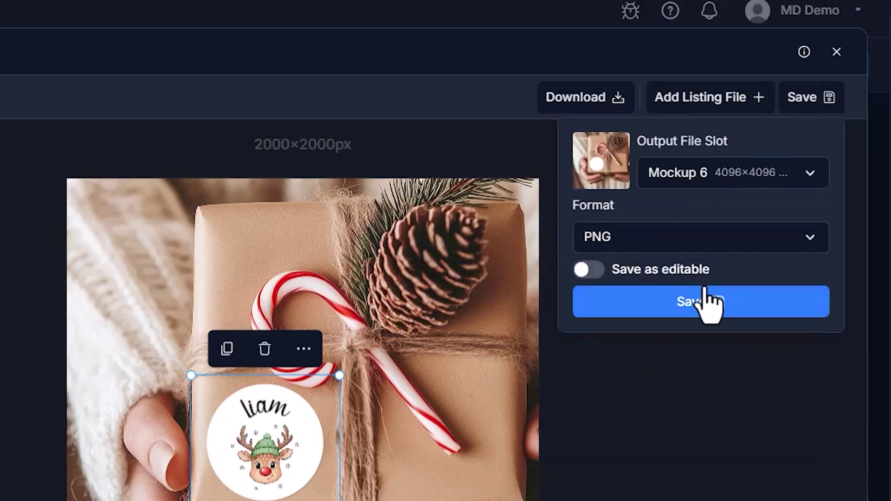
{"action": "left_click", "coordinate": [684, 246]}
{"action": "left_click", "coordinate": [686, 245]}
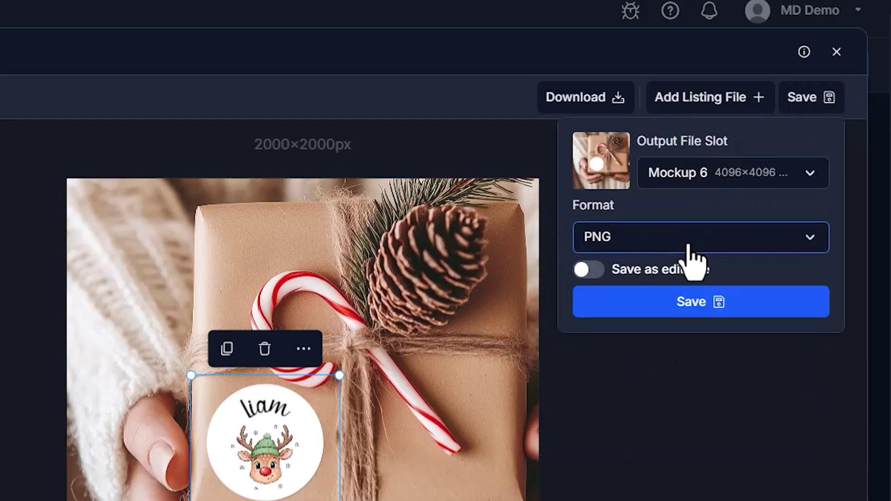
{"action": "left_click", "coordinate": [701, 308]}
{"action": "left_click", "coordinate": [499, 205]}
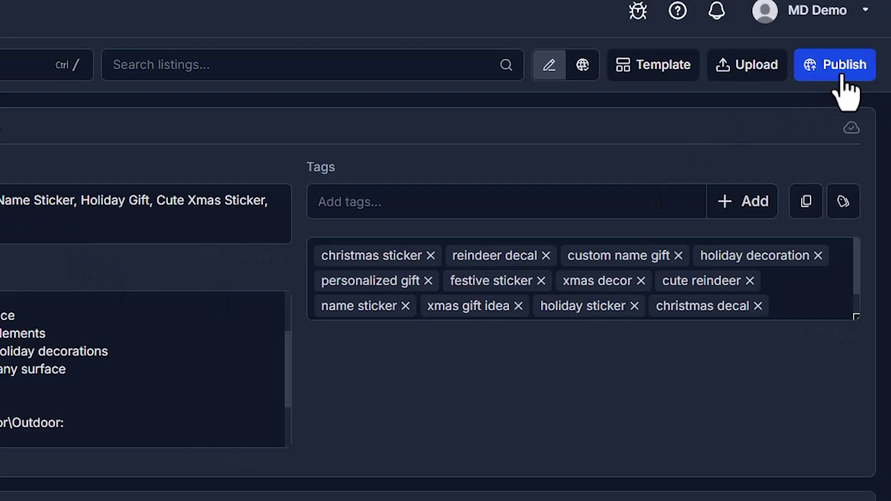
Step: Start a print-on-demand Etsy publication, search the products for "Sticker" and open Round Stickers, Indoor\Outdoor to choose a print provider
{"action": "left_click", "coordinate": [624, 108]}
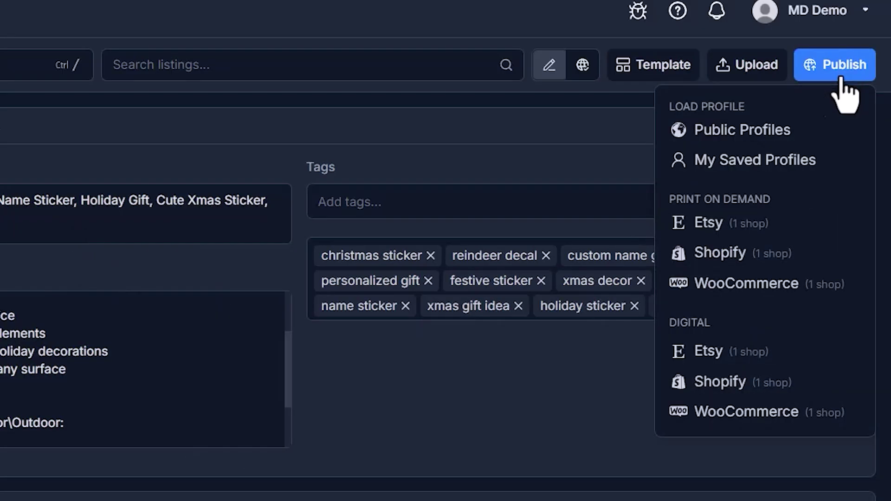
{"action": "left_click", "coordinate": [711, 232]}
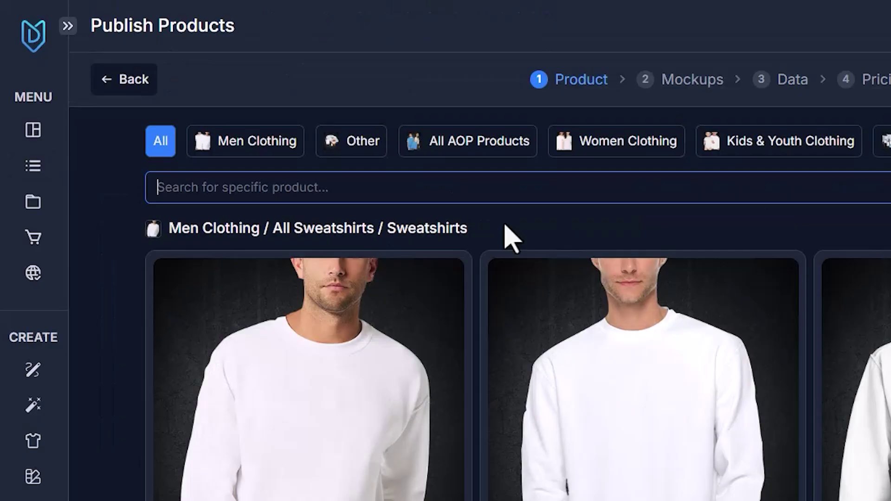
{"action": "type", "text": "Sticker"}
{"action": "scroll", "coordinate": [531, 232], "scroll_direction": "down", "scroll_amount": 5}
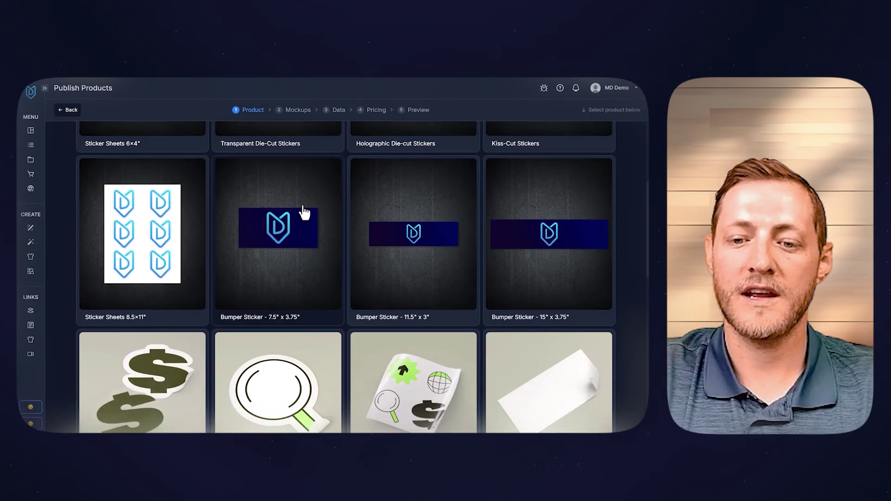
{"action": "scroll", "coordinate": [304, 212], "scroll_direction": "down", "scroll_amount": 7}
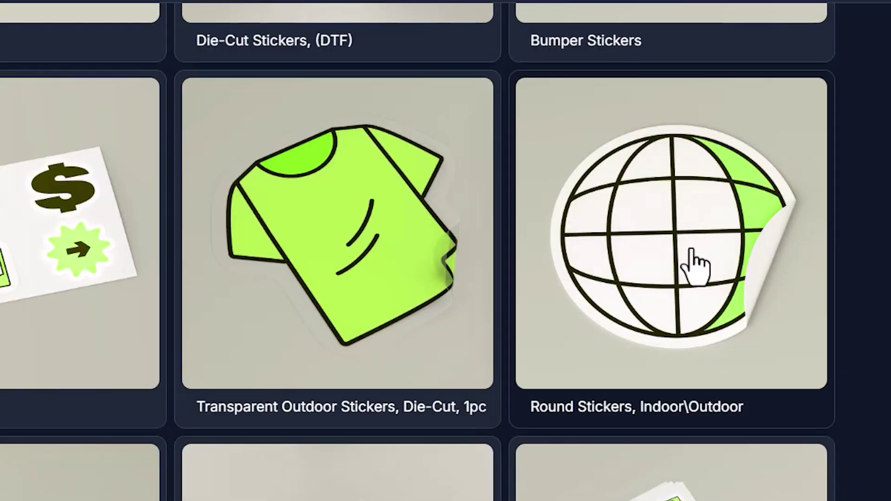
{"action": "left_click", "coordinate": [695, 267]}
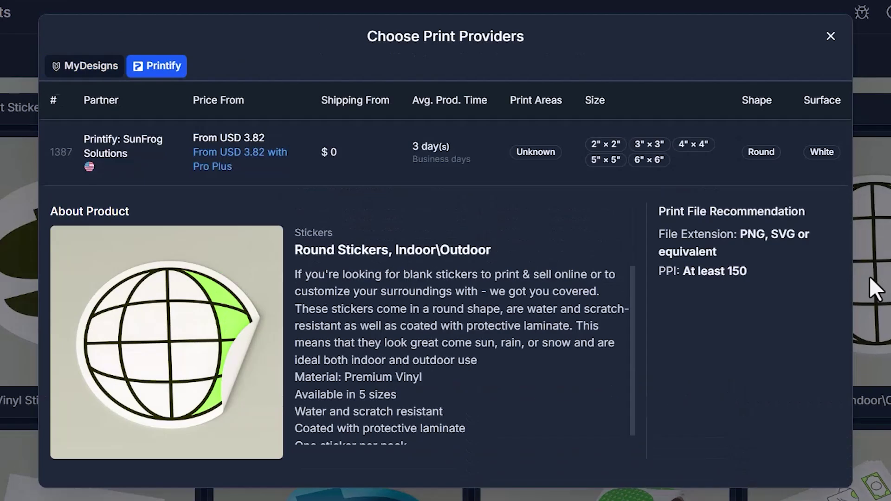
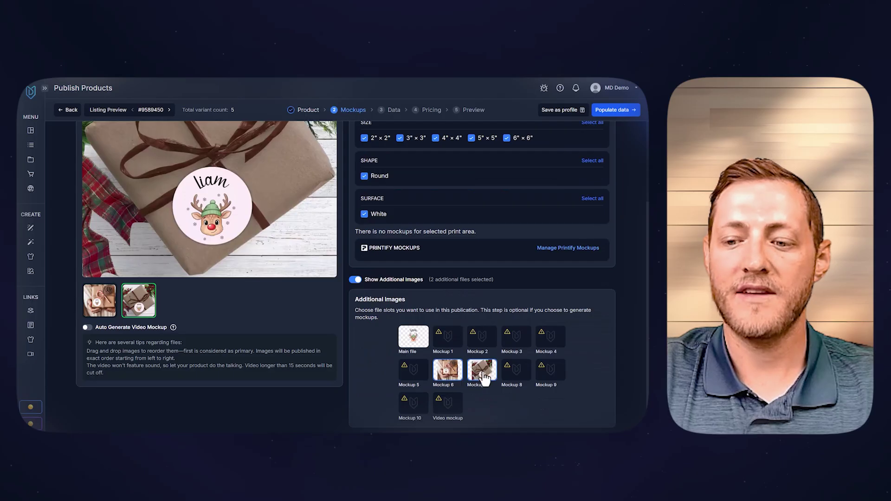
Step: Open the Printify mockups manager for the round sticker and select the second Front mockup
{"action": "scroll", "coordinate": [246, 272], "scroll_direction": "up", "scroll_amount": 2}
{"action": "scroll", "coordinate": [246, 274], "scroll_direction": "up", "scroll_amount": 1}
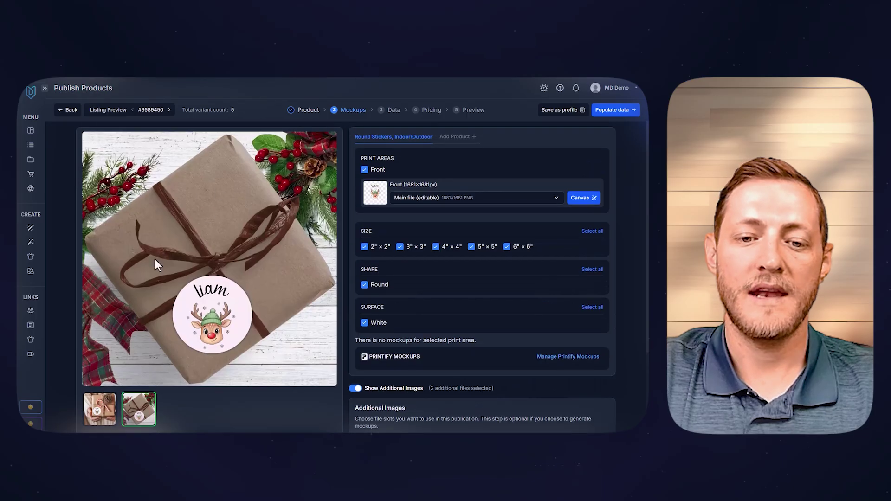
{"action": "scroll", "coordinate": [376, 283], "scroll_direction": "down", "scroll_amount": 2}
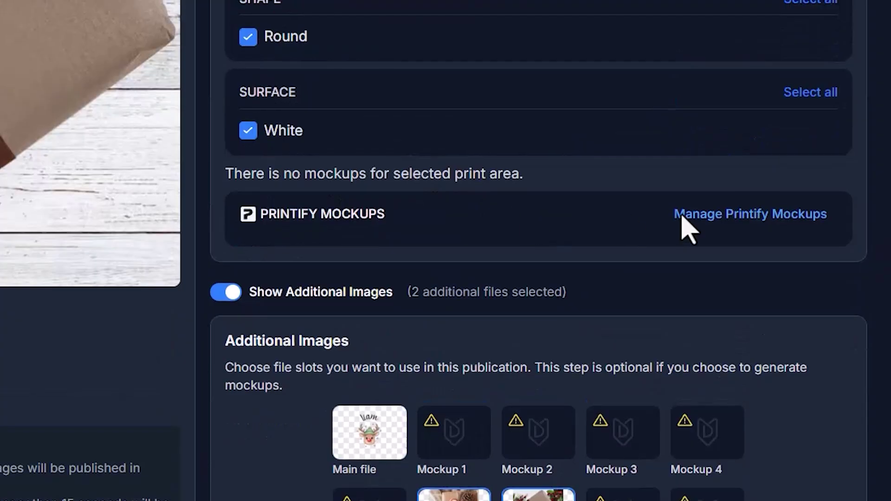
{"action": "left_click", "coordinate": [714, 227]}
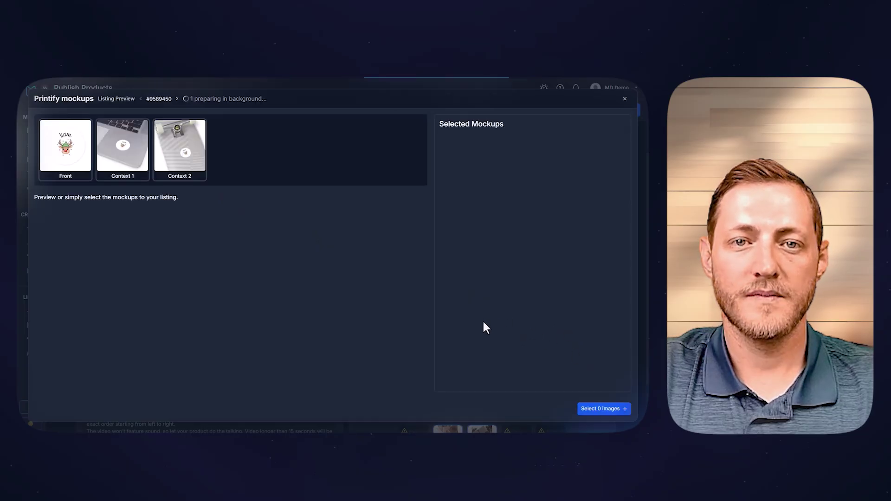
{"action": "left_click", "coordinate": [70, 151]}
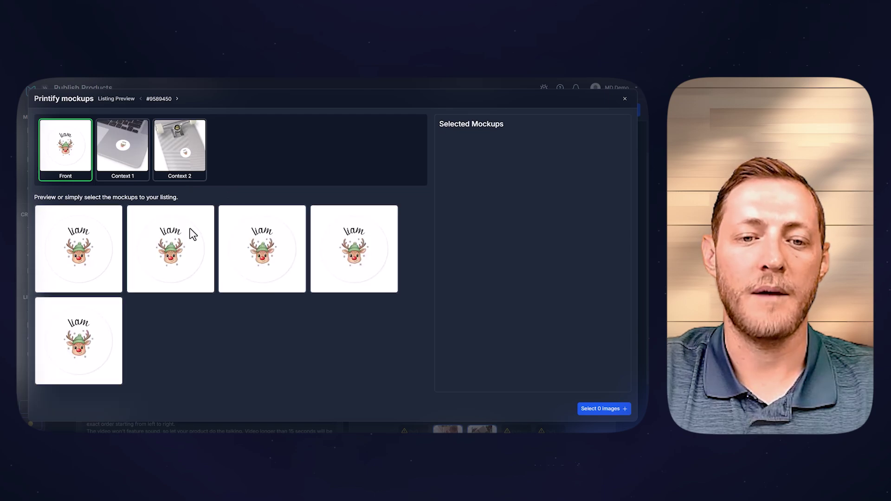
{"action": "left_click", "coordinate": [177, 241]}
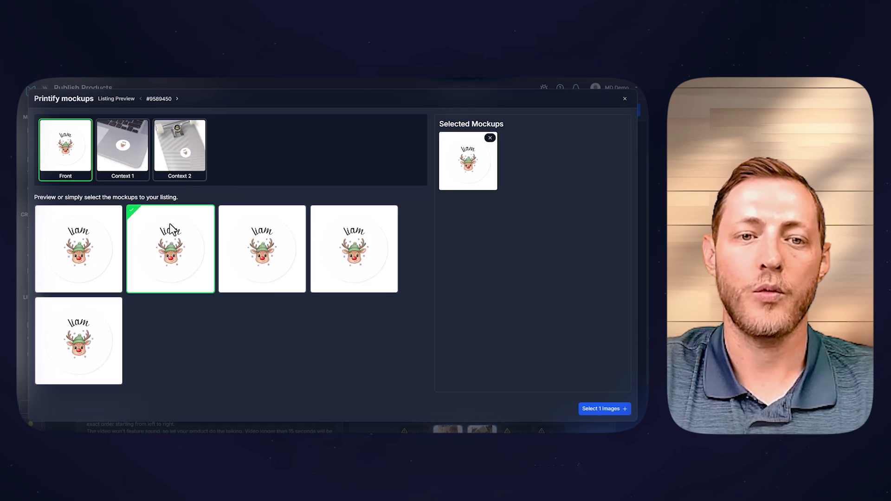
Step: Select the largest Context 1 laptop sticker plus the second skateboard and the box from Context 2, and add all selected mockups to the listing
{"action": "left_click", "coordinate": [130, 140]}
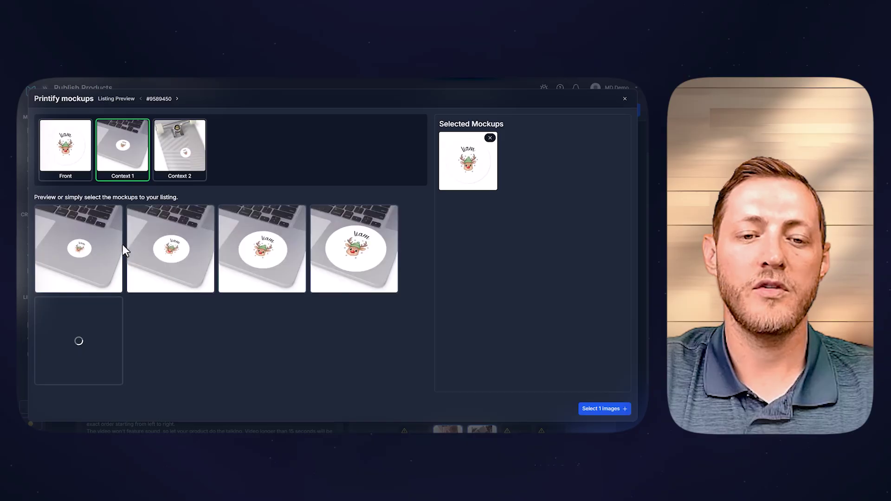
{"action": "left_click", "coordinate": [340, 254]}
{"action": "left_click", "coordinate": [177, 141]}
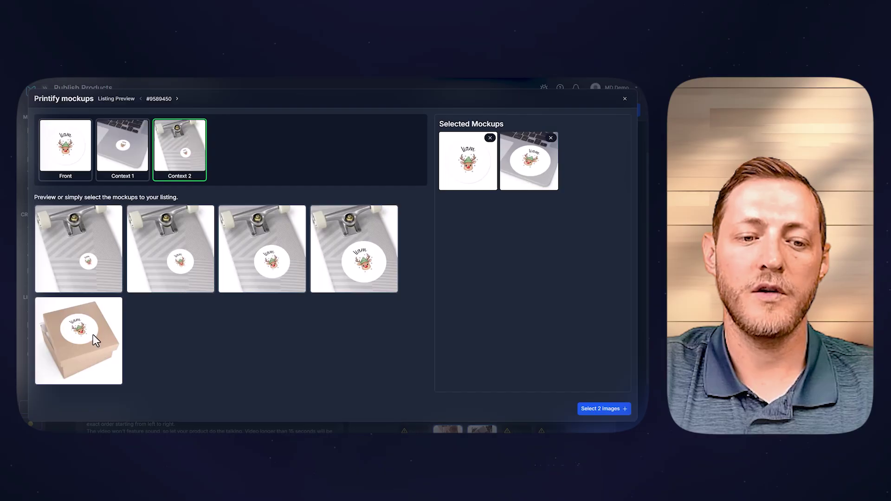
{"action": "left_click", "coordinate": [179, 278]}
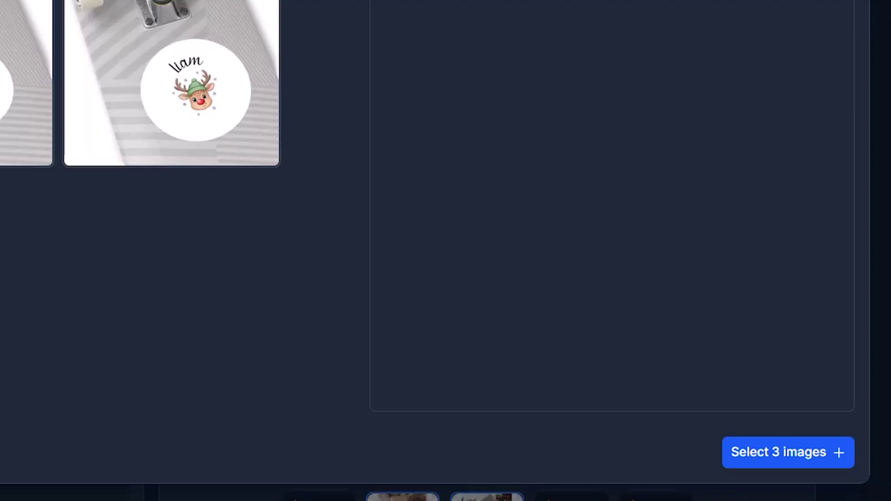
{"action": "left_click", "coordinate": [76, 335]}
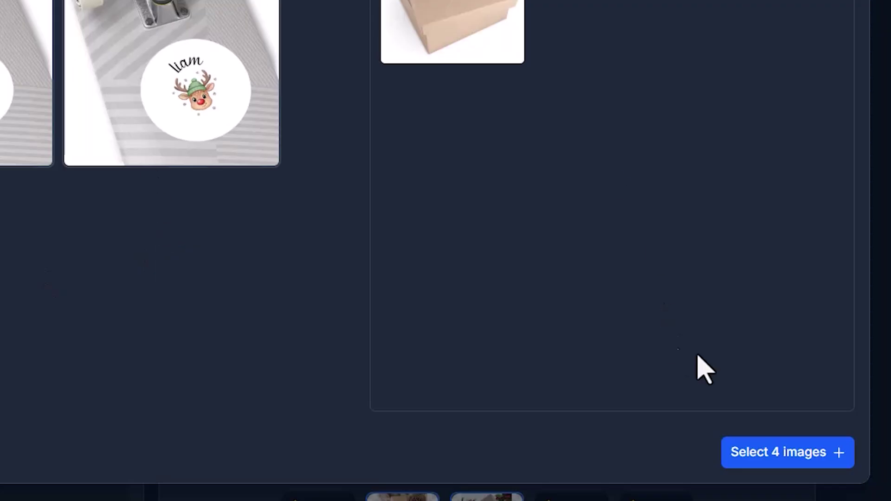
{"action": "left_click", "coordinate": [774, 454]}
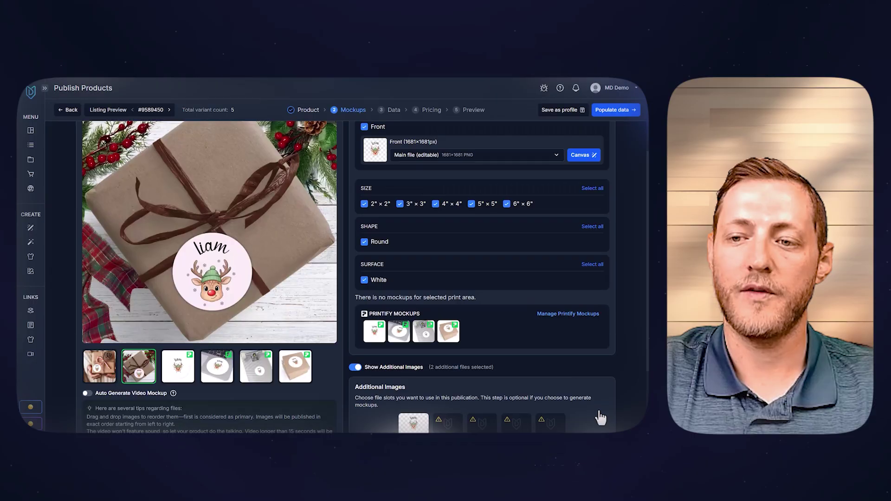
Step: Preview the listing's mockup images, ending on the candy cane gift, and enable Auto Generate Video Mockup
{"action": "scroll", "coordinate": [301, 325], "scroll_direction": "down", "scroll_amount": 2}
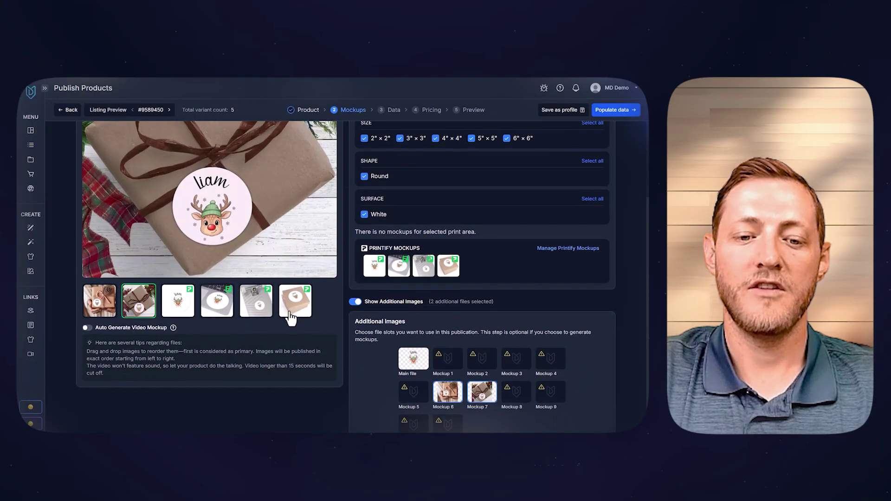
{"action": "left_click", "coordinate": [181, 311]}
{"action": "left_click", "coordinate": [218, 304]}
{"action": "left_click", "coordinate": [296, 300]}
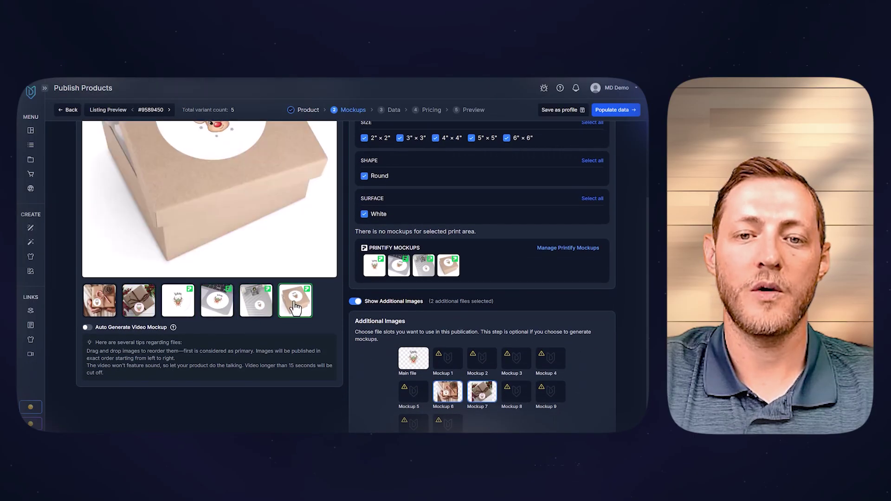
{"action": "scroll", "coordinate": [243, 324], "scroll_direction": "up", "scroll_amount": 2}
{"action": "left_click", "coordinate": [139, 367]}
{"action": "left_click", "coordinate": [99, 367]}
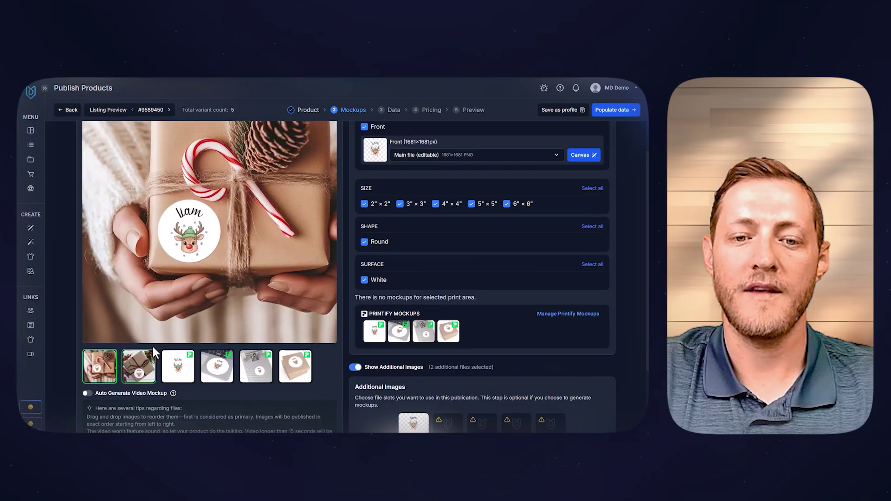
{"action": "scroll", "coordinate": [139, 353], "scroll_direction": "down", "scroll_amount": 2}
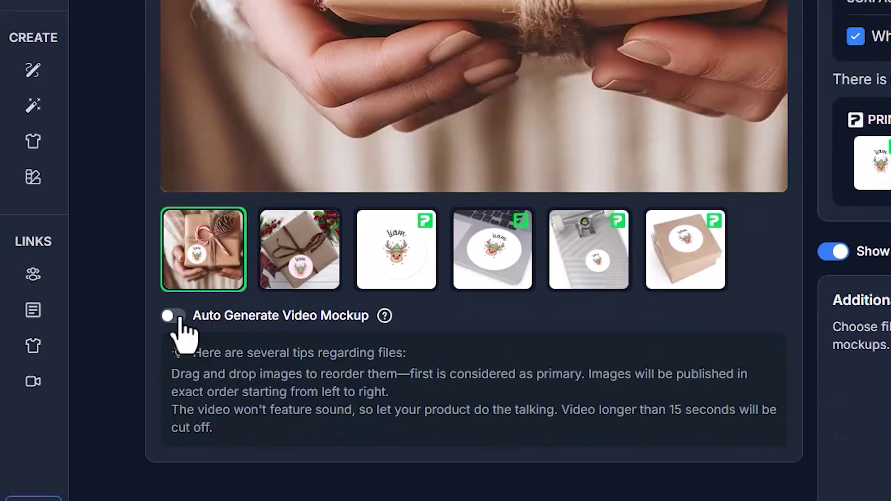
{"action": "left_click", "coordinate": [176, 317]}
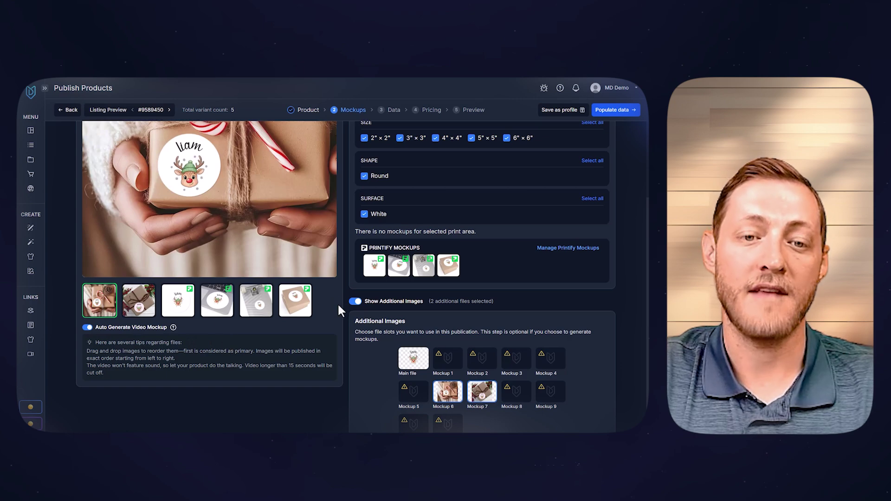
Step: Review the mockup settings, populate the listing data and advance to the Pricing stage
{"action": "scroll", "coordinate": [227, 260], "scroll_direction": "up", "scroll_amount": 3}
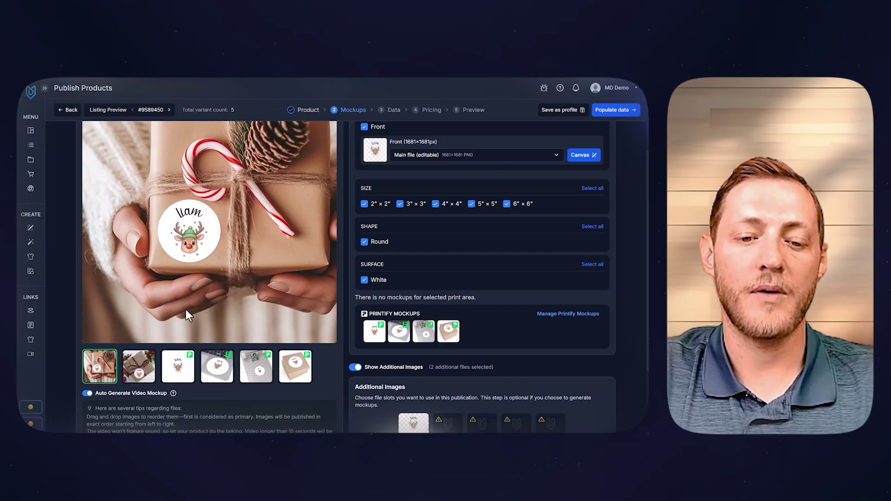
{"action": "scroll", "coordinate": [284, 306], "scroll_direction": "up", "scroll_amount": 1}
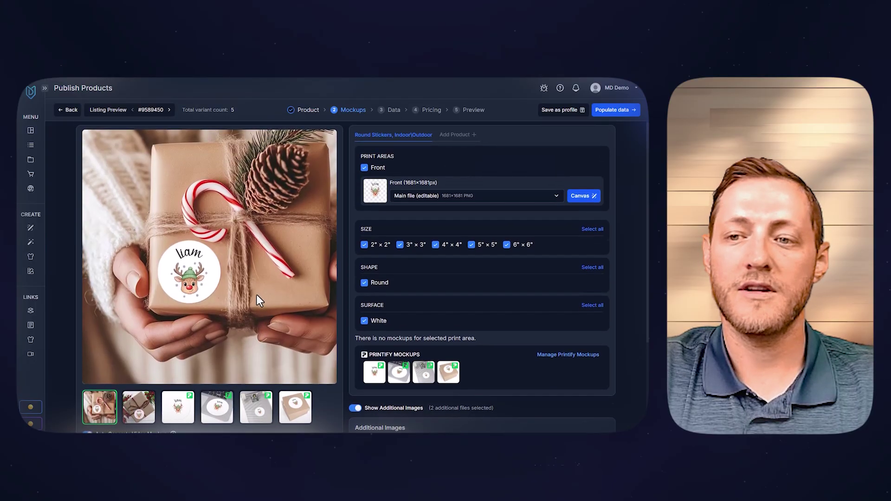
{"action": "scroll", "coordinate": [256, 294], "scroll_direction": "down", "scroll_amount": 2}
{"action": "scroll", "coordinate": [260, 292], "scroll_direction": "down", "scroll_amount": 2}
{"action": "scroll", "coordinate": [574, 185], "scroll_direction": "up", "scroll_amount": 3}
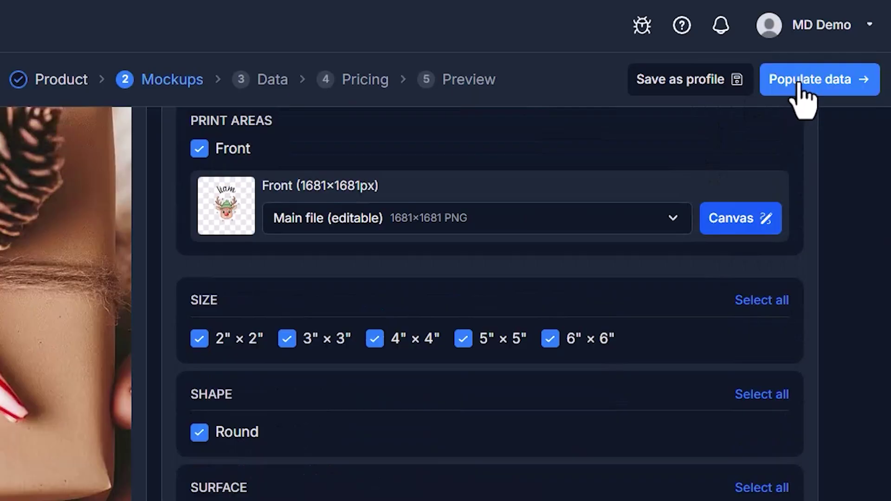
{"action": "left_click", "coordinate": [805, 87]}
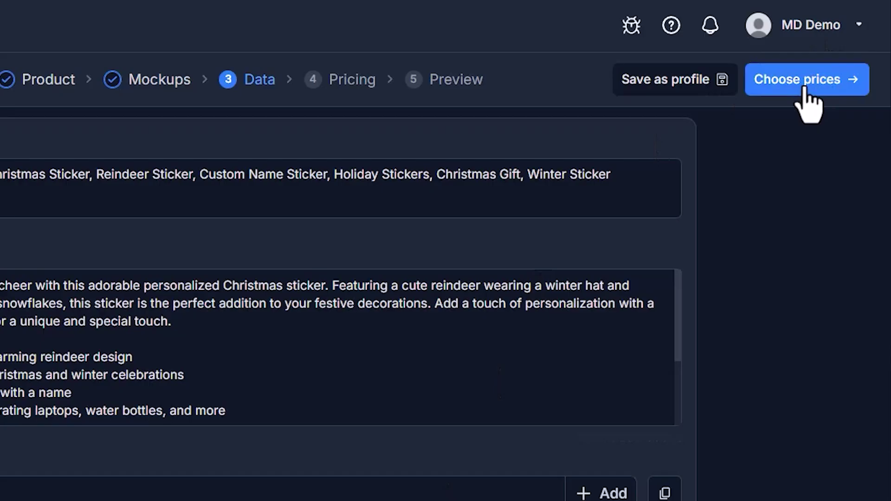
{"action": "left_click", "coordinate": [617, 111]}
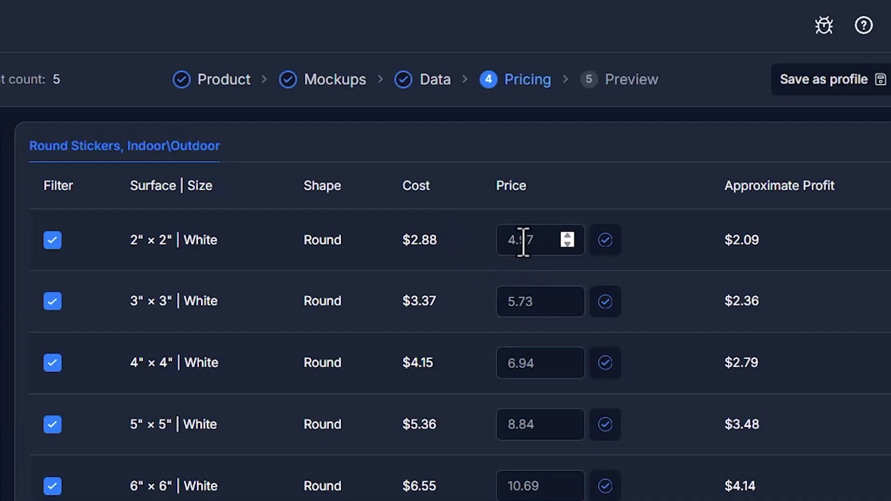
Step: Replace the prices of all sizes with 12.98 across all listings and switch the preview to the second listing
{"action": "left_click", "coordinate": [430, 178]}
{"action": "left_click_drag", "start_coordinate": [429, 178], "coordinate": [412, 180]}
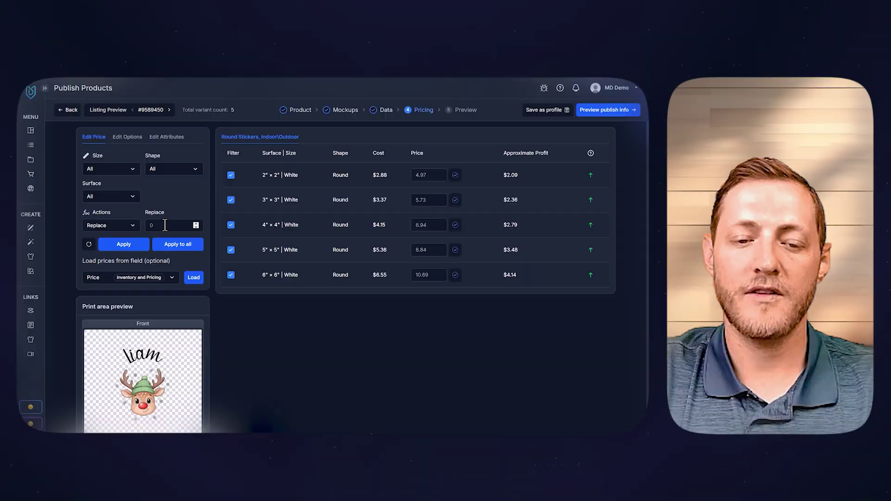
{"action": "double_click", "coordinate": [165, 225]}
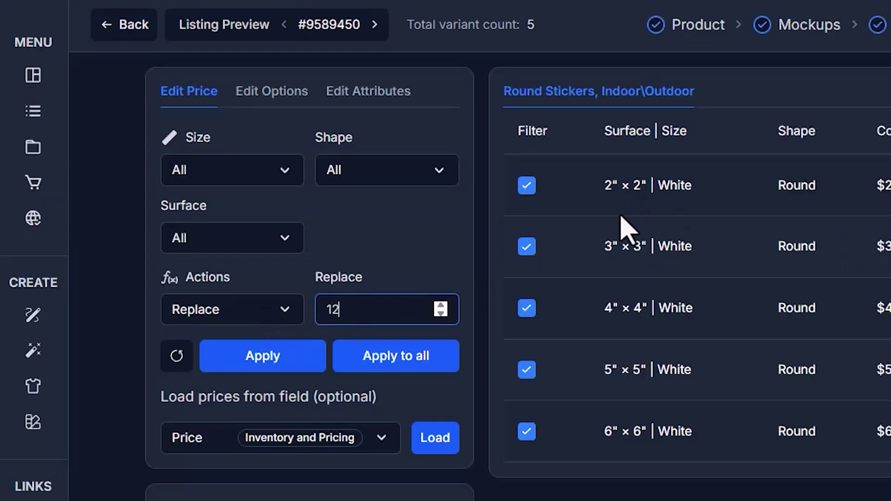
{"action": "type", "text": "12.98"}
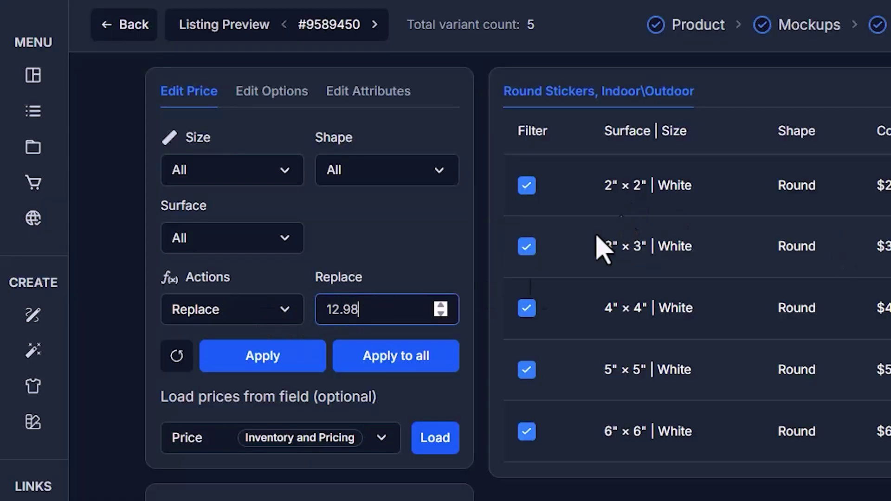
{"action": "left_click", "coordinate": [400, 367]}
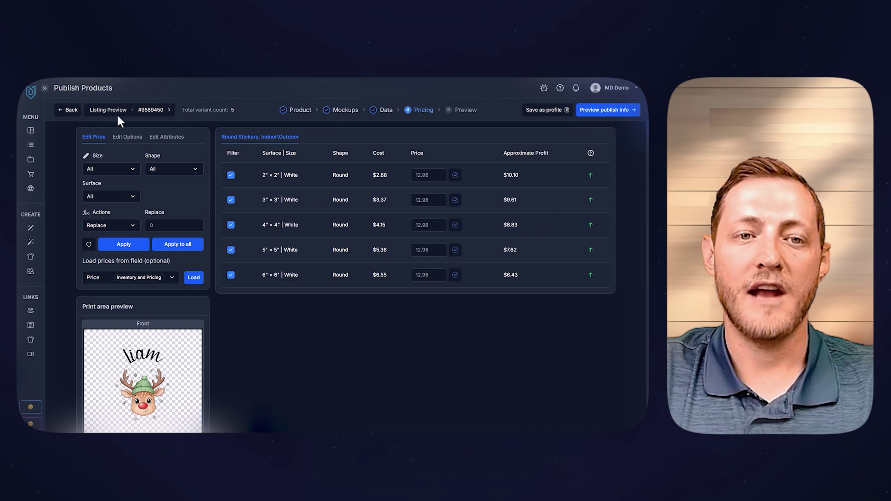
{"action": "left_click", "coordinate": [170, 111]}
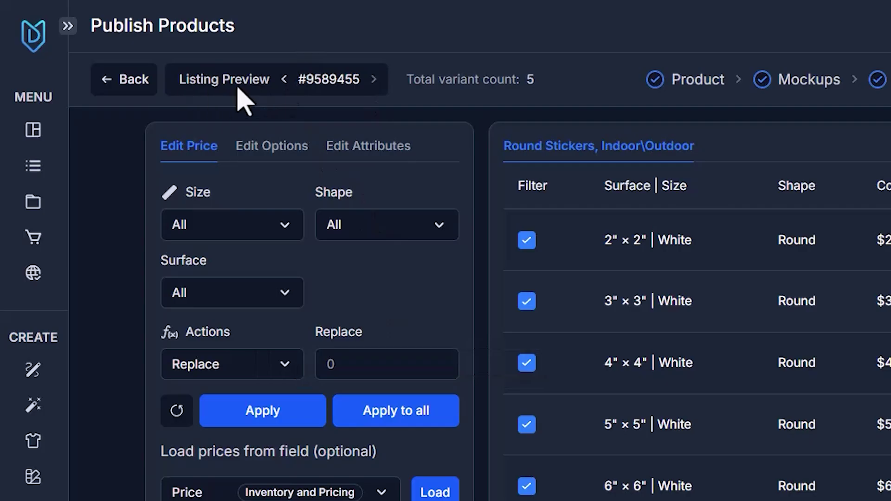
Step: Switch the pricing preview back and forth between the two listings to check their prices and print areas
{"action": "left_click", "coordinate": [135, 110]}
{"action": "left_click", "coordinate": [374, 79]}
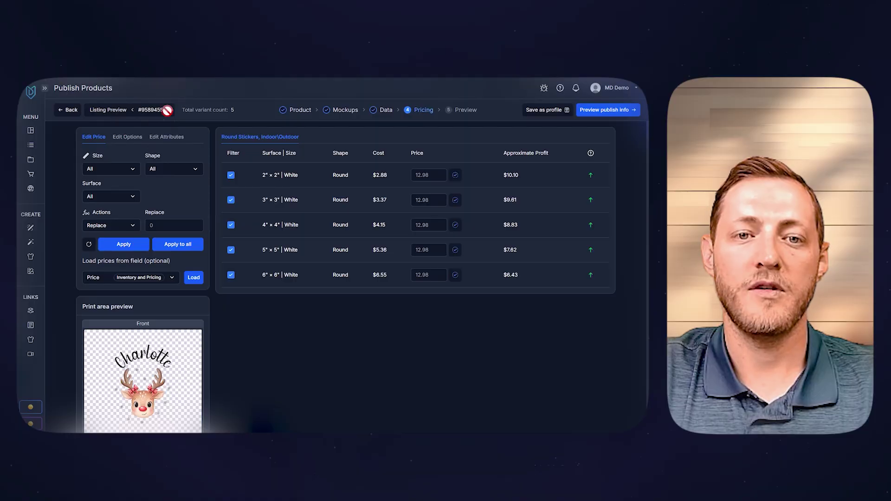
{"action": "left_click", "coordinate": [133, 110]}
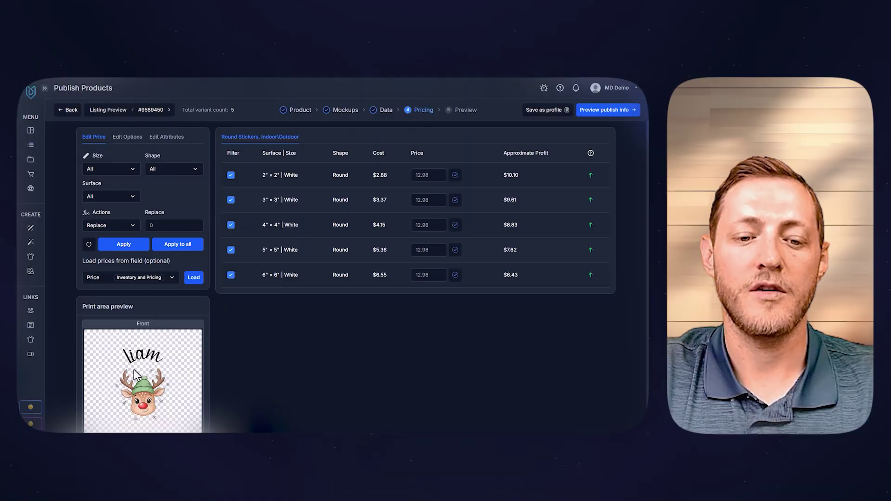
{"action": "left_click", "coordinate": [169, 110]}
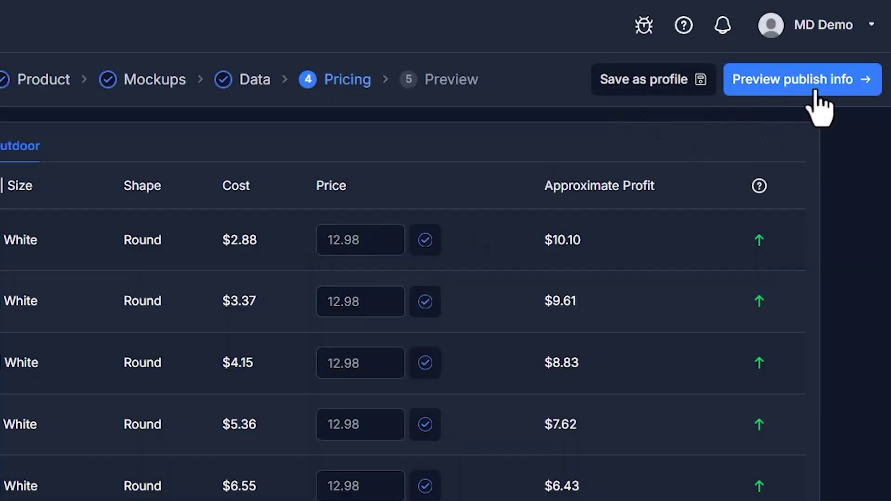
Step: Advance to the Preview stage and review the titles, descriptions and tags of both sticker listings
{"action": "left_click", "coordinate": [581, 111]}
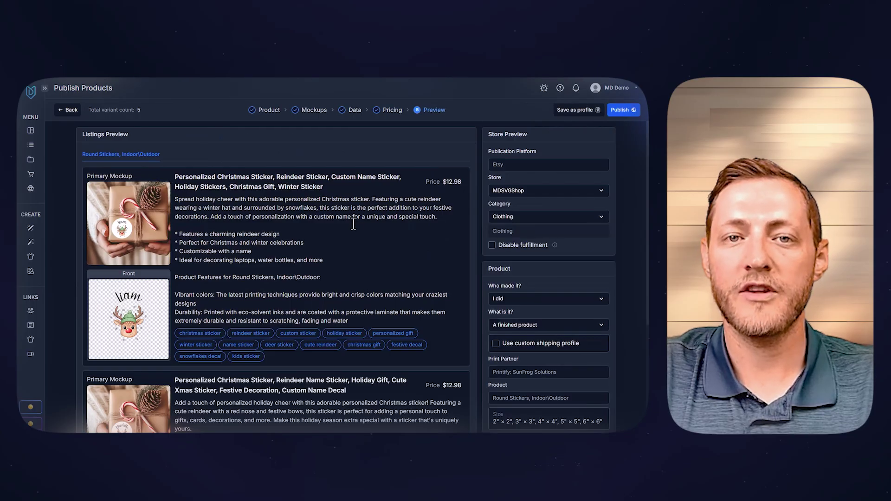
{"action": "scroll", "coordinate": [351, 239], "scroll_direction": "down", "scroll_amount": 3}
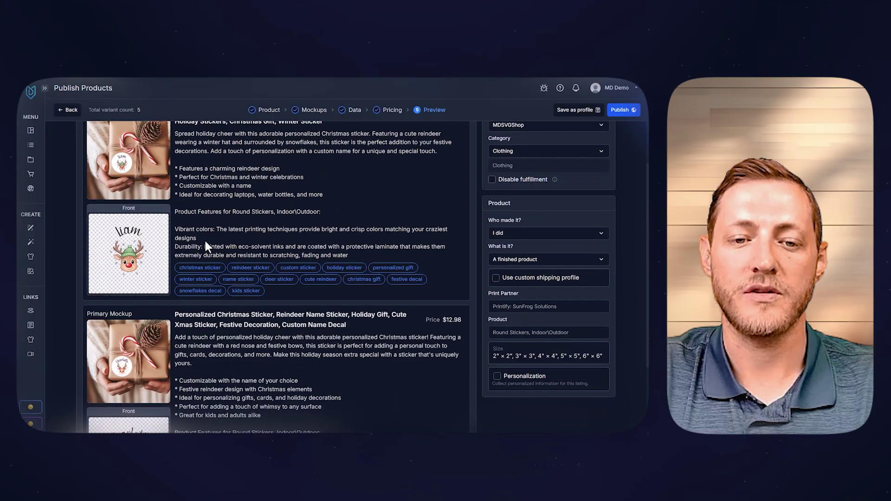
{"action": "scroll", "coordinate": [263, 204], "scroll_direction": "up", "scroll_amount": 3}
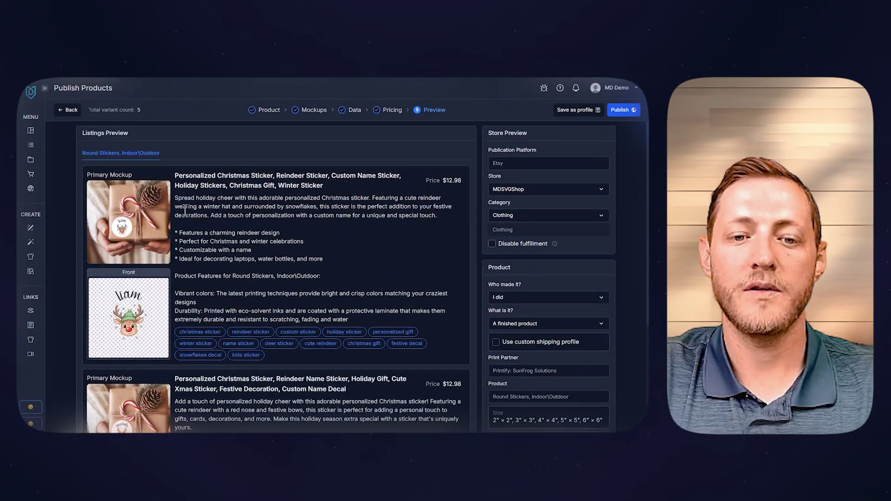
{"action": "scroll", "coordinate": [386, 275], "scroll_direction": "down", "scroll_amount": 2}
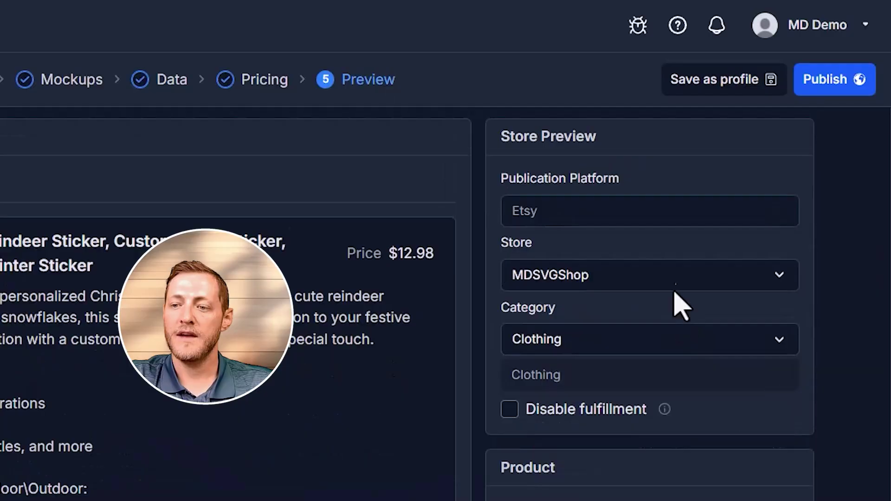
Step: Keep MDSVGShop as the store and set the category to Paper & Party Supplies > Paper > Stickers, Labels & Tags
{"action": "left_click", "coordinate": [535, 191]}
{"action": "left_click", "coordinate": [580, 279]}
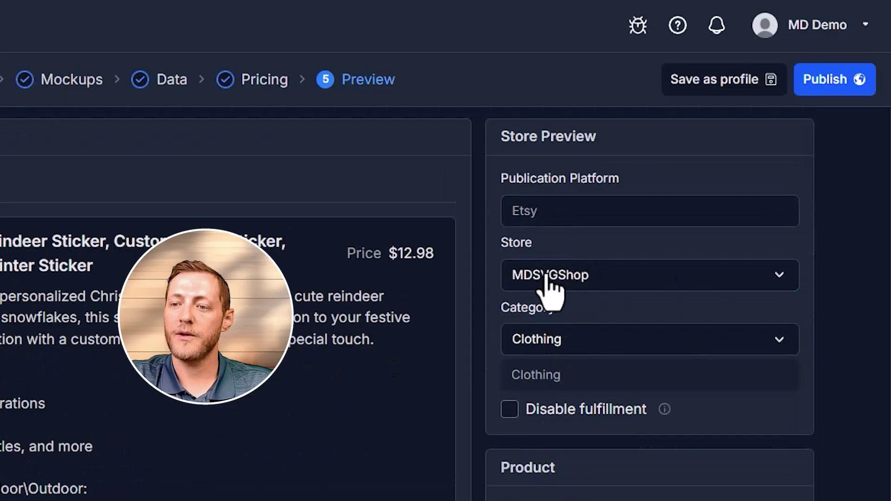
{"action": "left_click", "coordinate": [550, 284]}
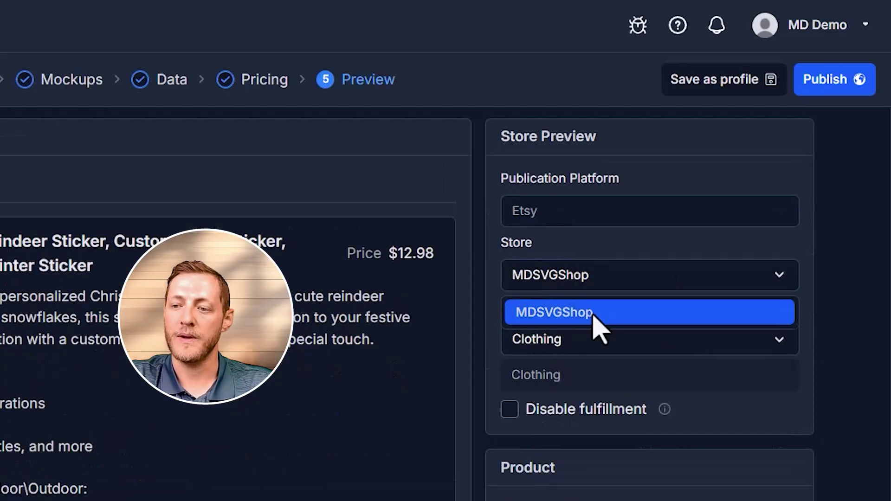
{"action": "left_click", "coordinate": [539, 312]}
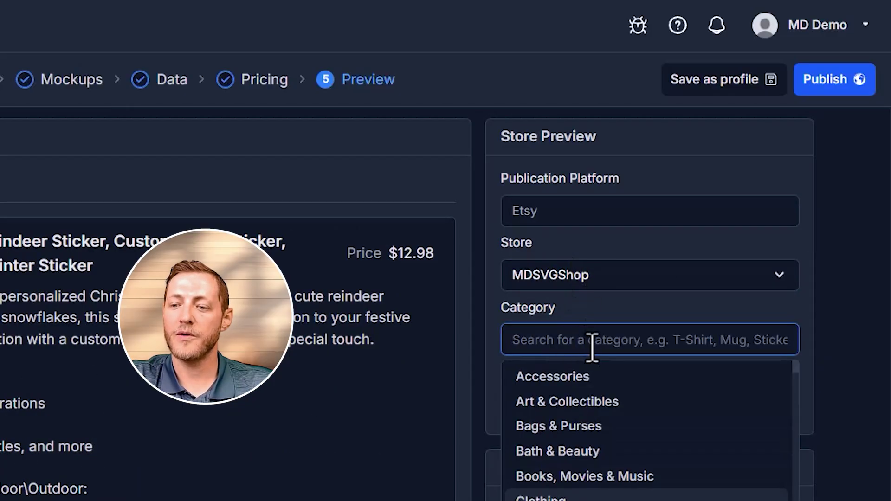
{"action": "type", "text": "Sticker"}
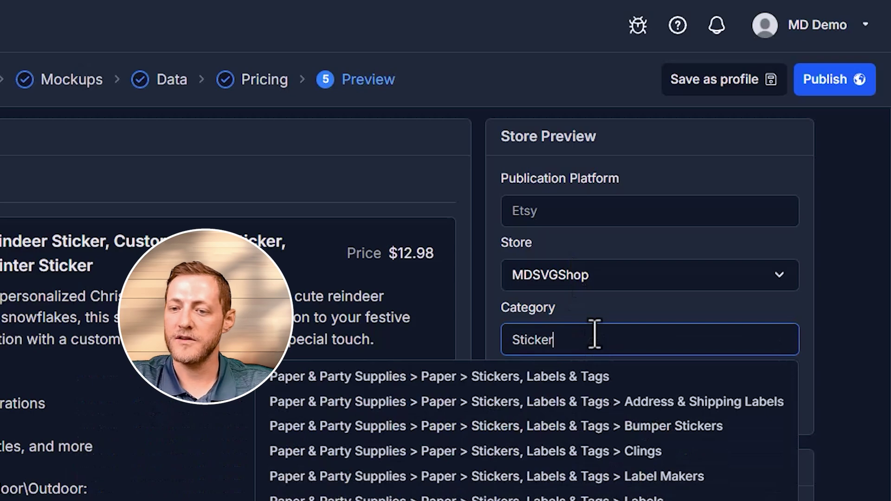
{"action": "left_click", "coordinate": [513, 377]}
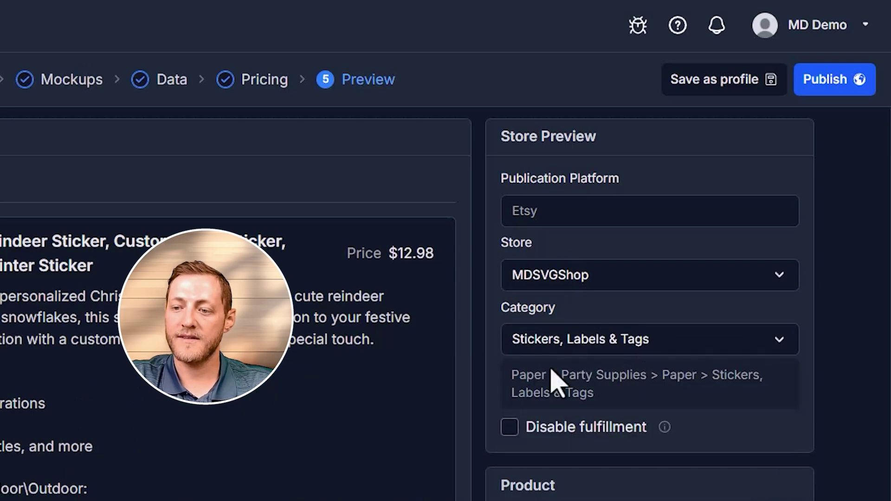
Step: Enable Personalization for the product and enter the buyer instructions "1. Send me the name you want on the sticker."
{"action": "scroll", "coordinate": [676, 367], "scroll_direction": "down", "scroll_amount": 4}
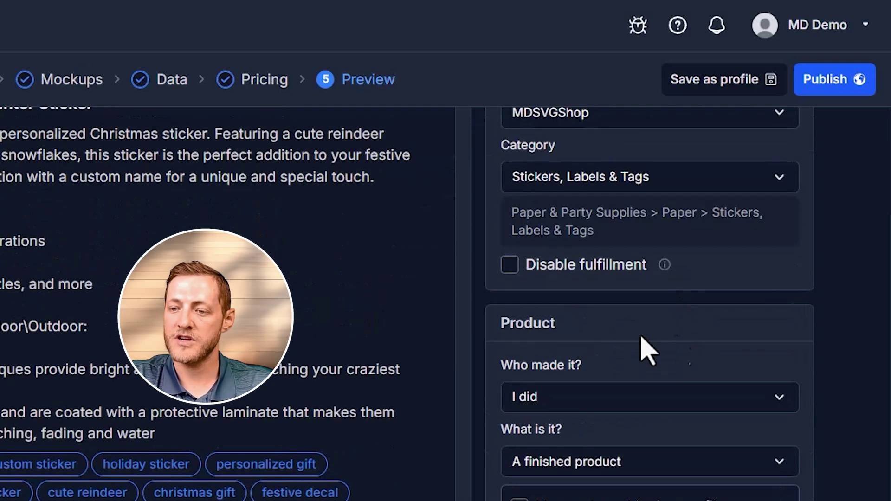
{"action": "scroll", "coordinate": [654, 318], "scroll_direction": "down", "scroll_amount": 12}
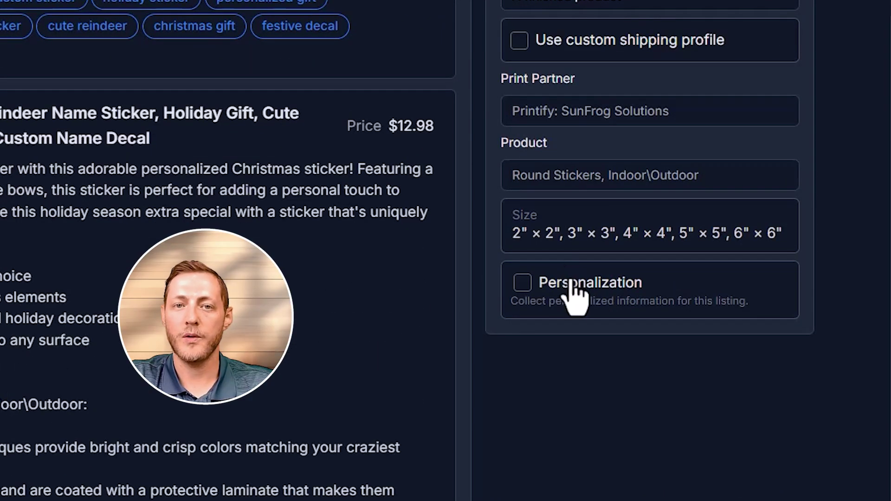
{"action": "left_click", "coordinate": [523, 282]}
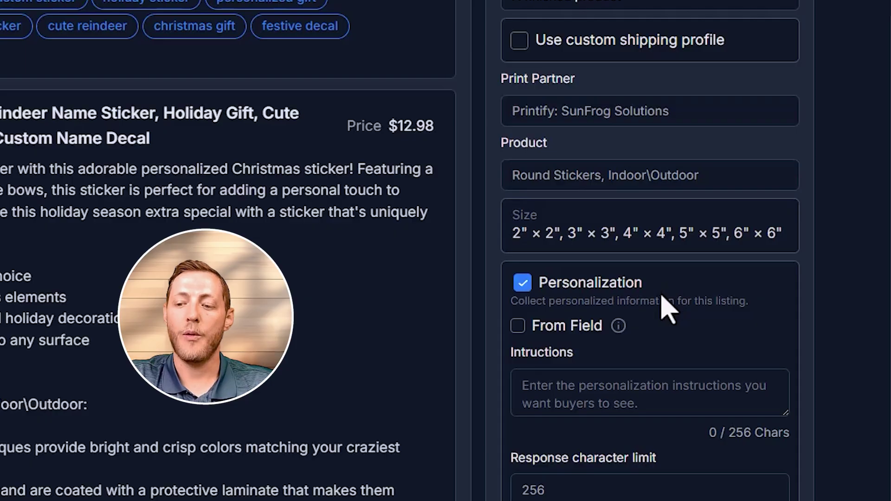
{"action": "scroll", "coordinate": [639, 283], "scroll_direction": "down", "scroll_amount": 2}
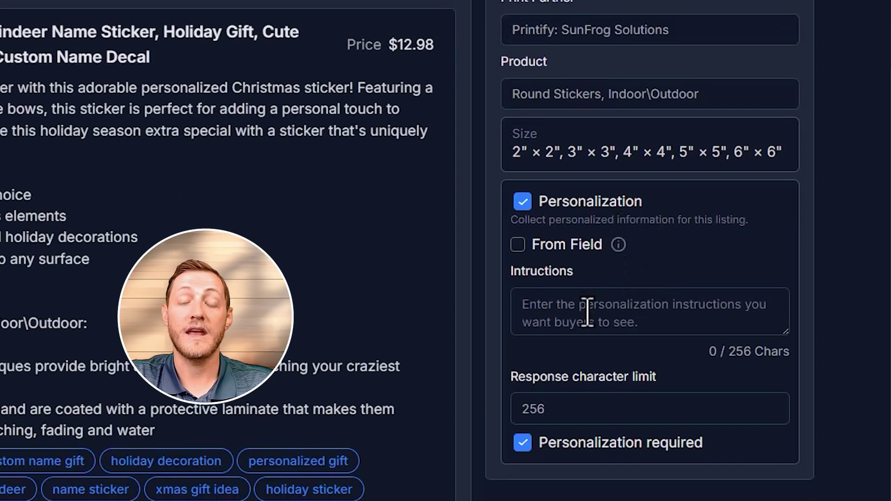
{"action": "left_click", "coordinate": [604, 310]}
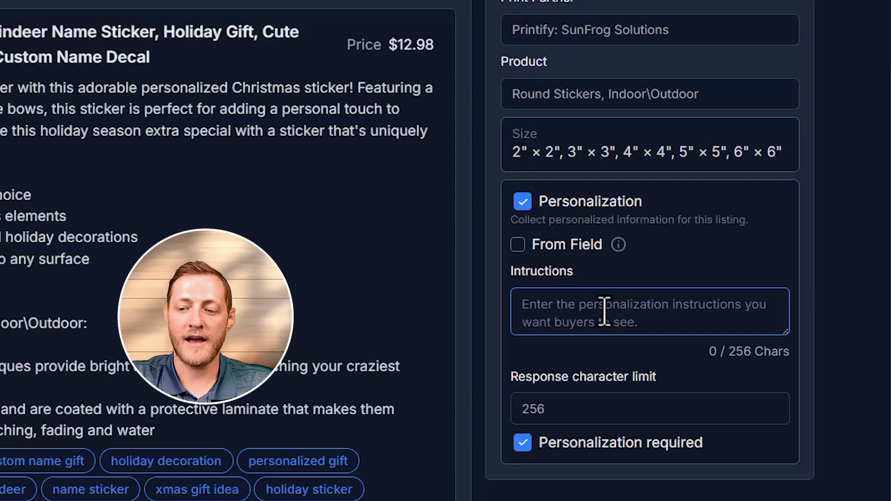
{"action": "type", "text": "1."}
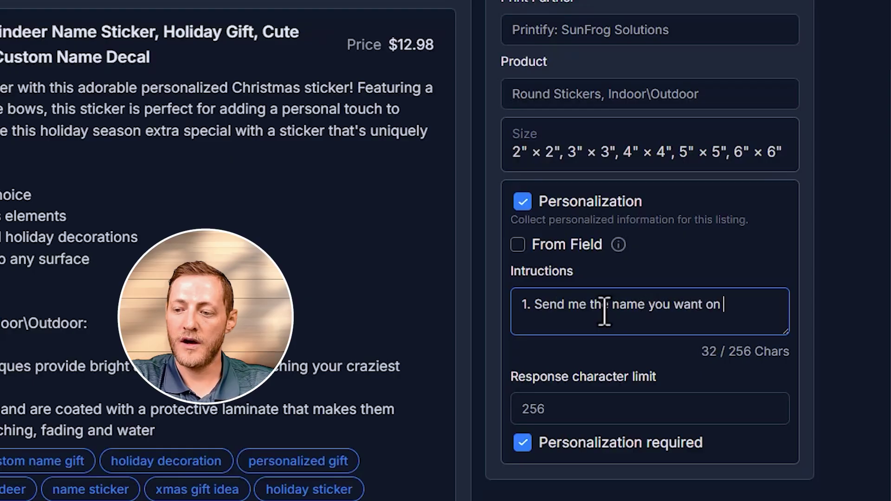
{"action": "type", "text": "Send me the name you want on the sticker."}
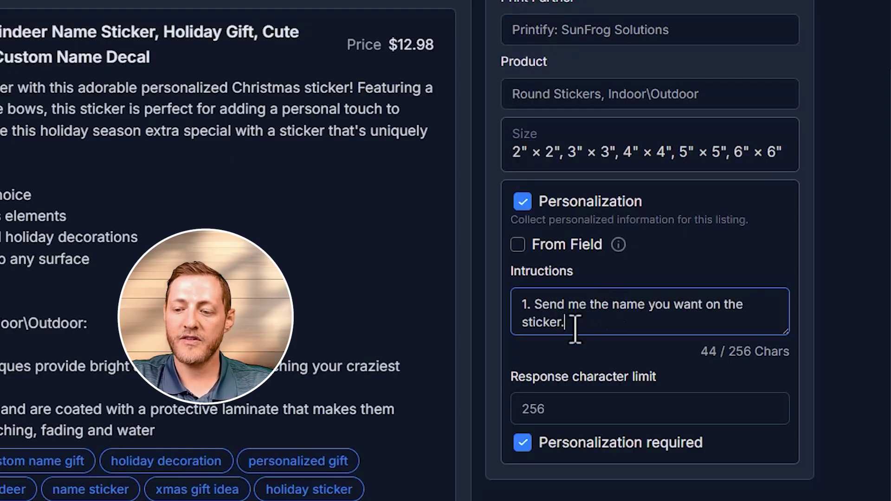
{"action": "scroll", "coordinate": [713, 427], "scroll_direction": "up", "scroll_amount": 5}
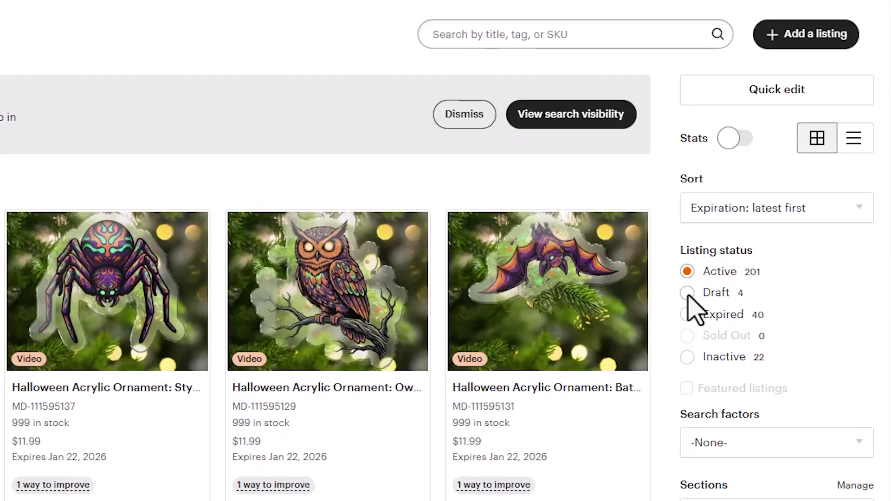
Step: In Etsy Shop Manager, show the draft listings and select the two personalized Christmas sticker drafts
{"action": "left_click", "coordinate": [687, 293]}
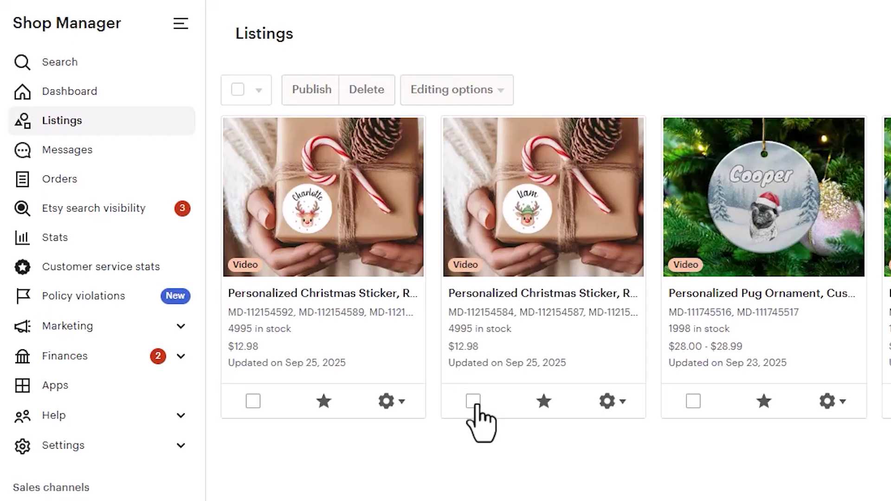
{"action": "left_click", "coordinate": [473, 400]}
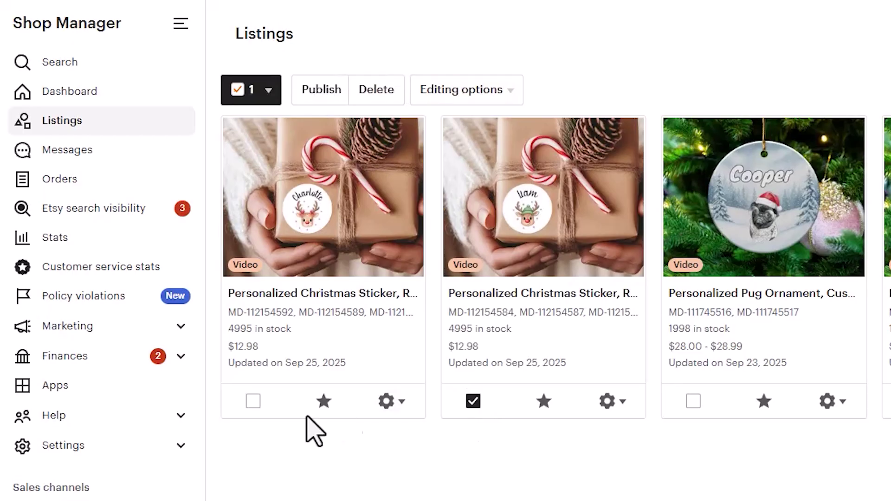
{"action": "left_click", "coordinate": [253, 401]}
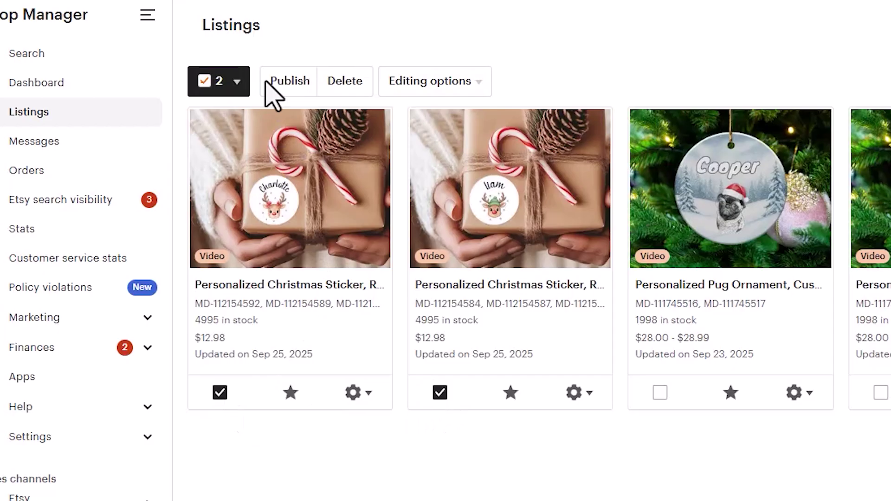
Step: Start publishing the two selected drafts and check the cost per listing in the confirmation dialog
{"action": "left_click", "coordinate": [267, 83]}
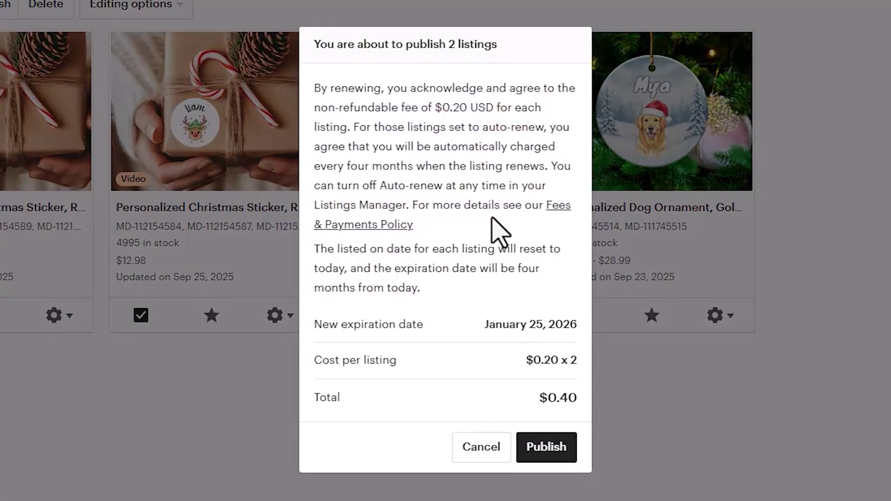
{"action": "triple_click", "coordinate": [576, 360]}
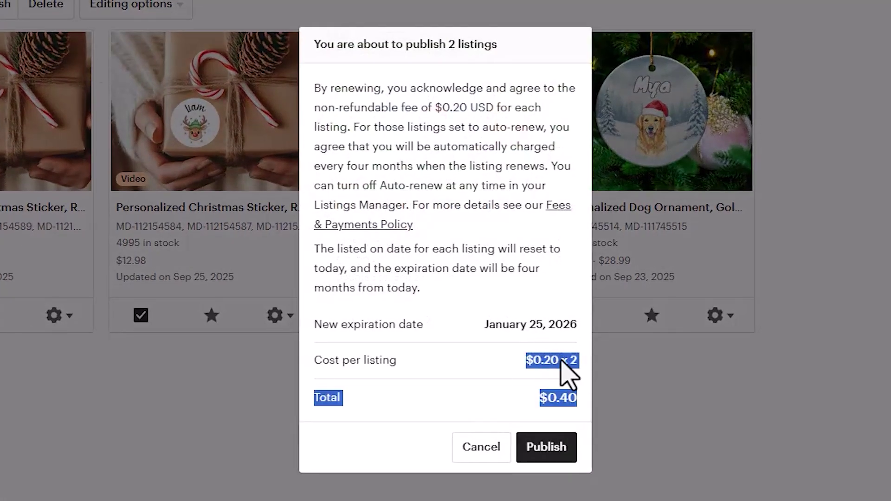
{"action": "left_click", "coordinate": [562, 364]}
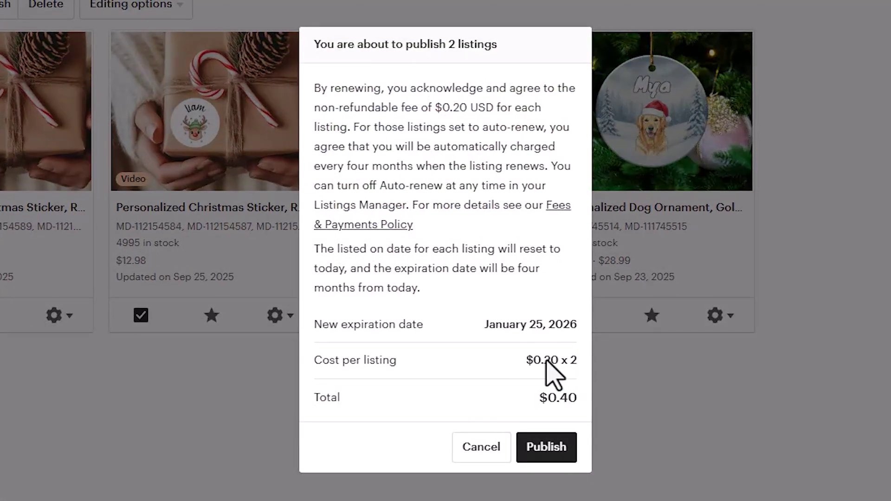